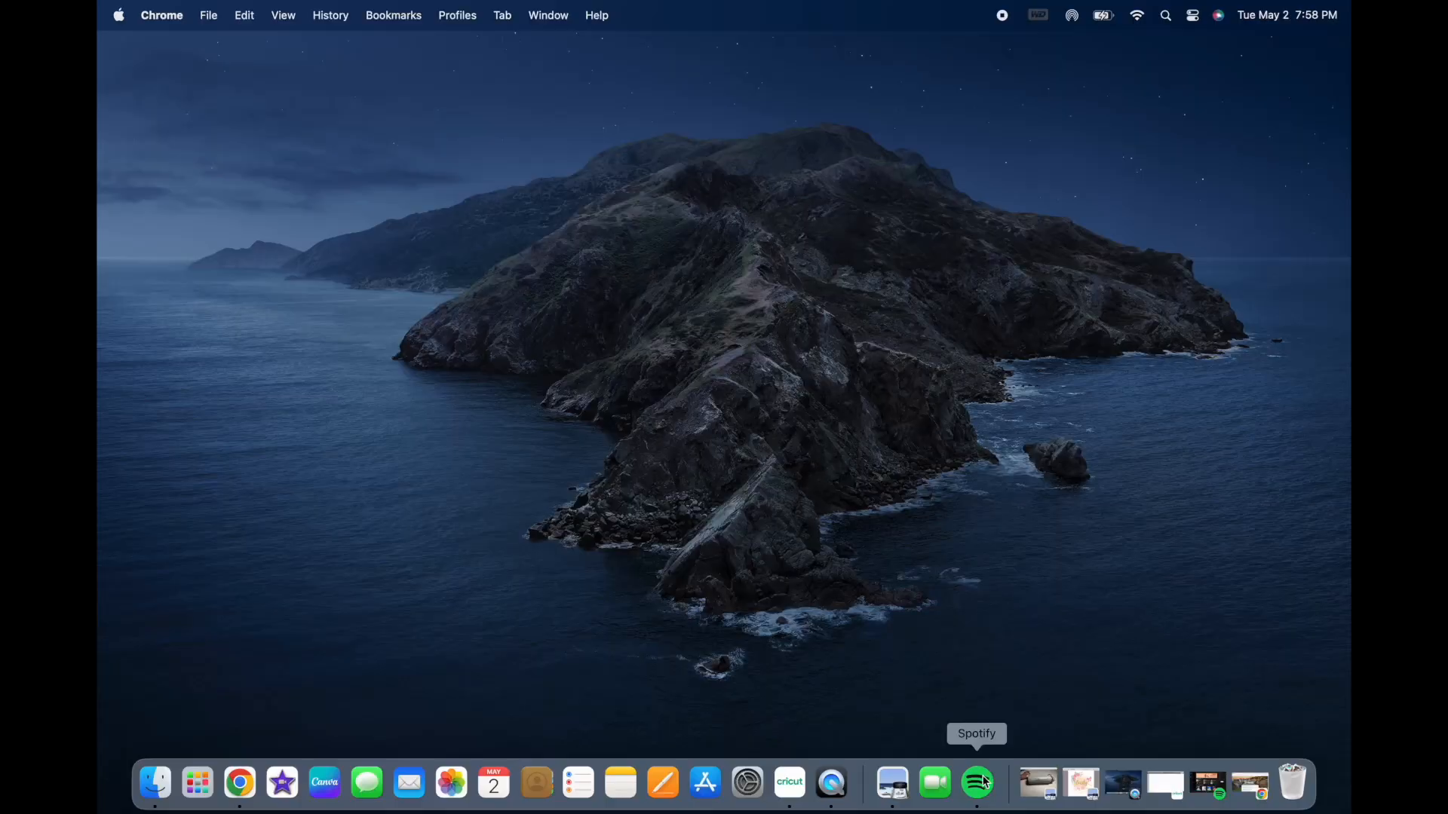
click(981, 783)
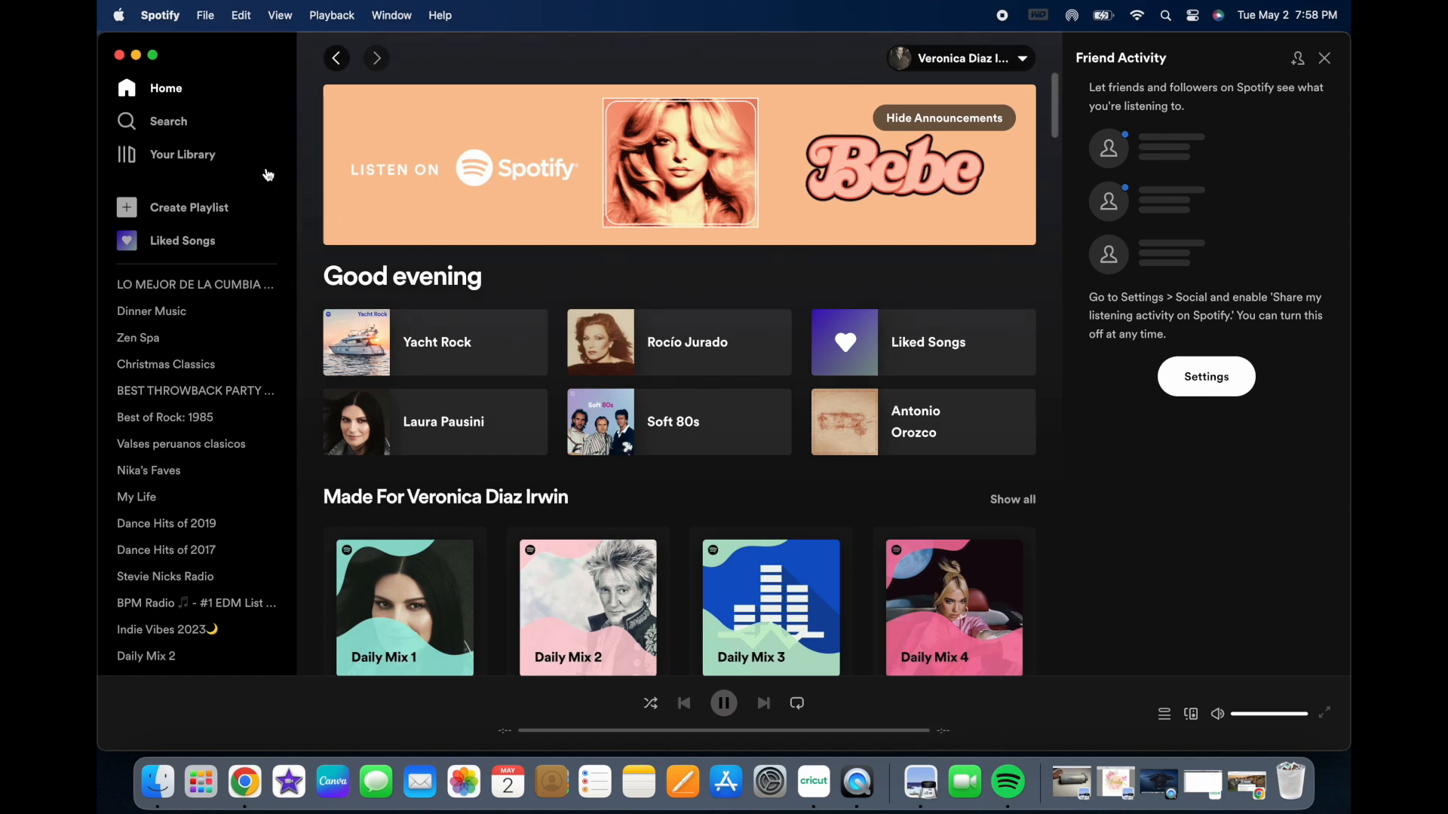
Step: Search Spotify for "You Make Lovi" and open the top result, You Make Loving Fun by Fleetwood Mac
click(162, 122)
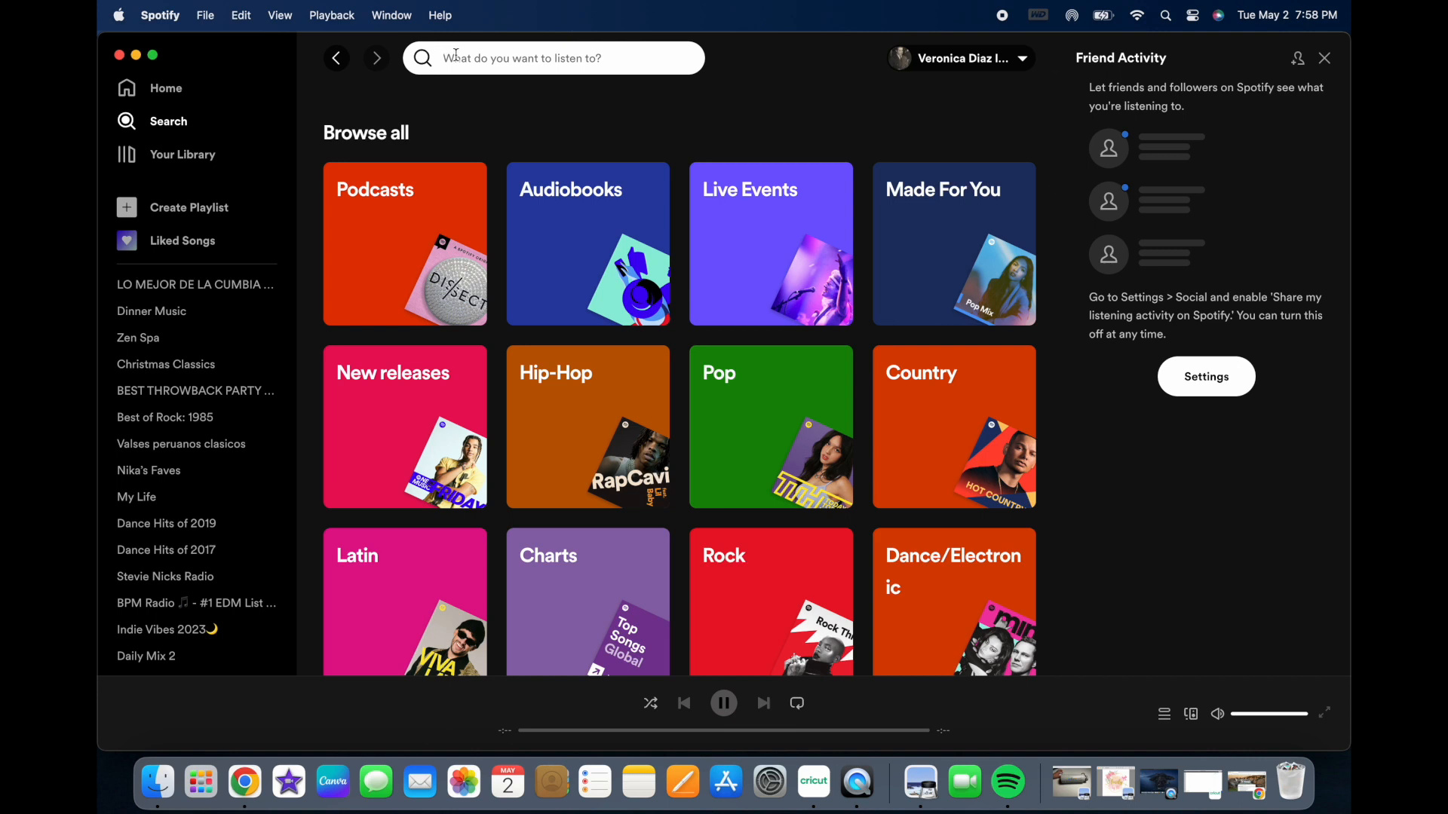
text(Yo)
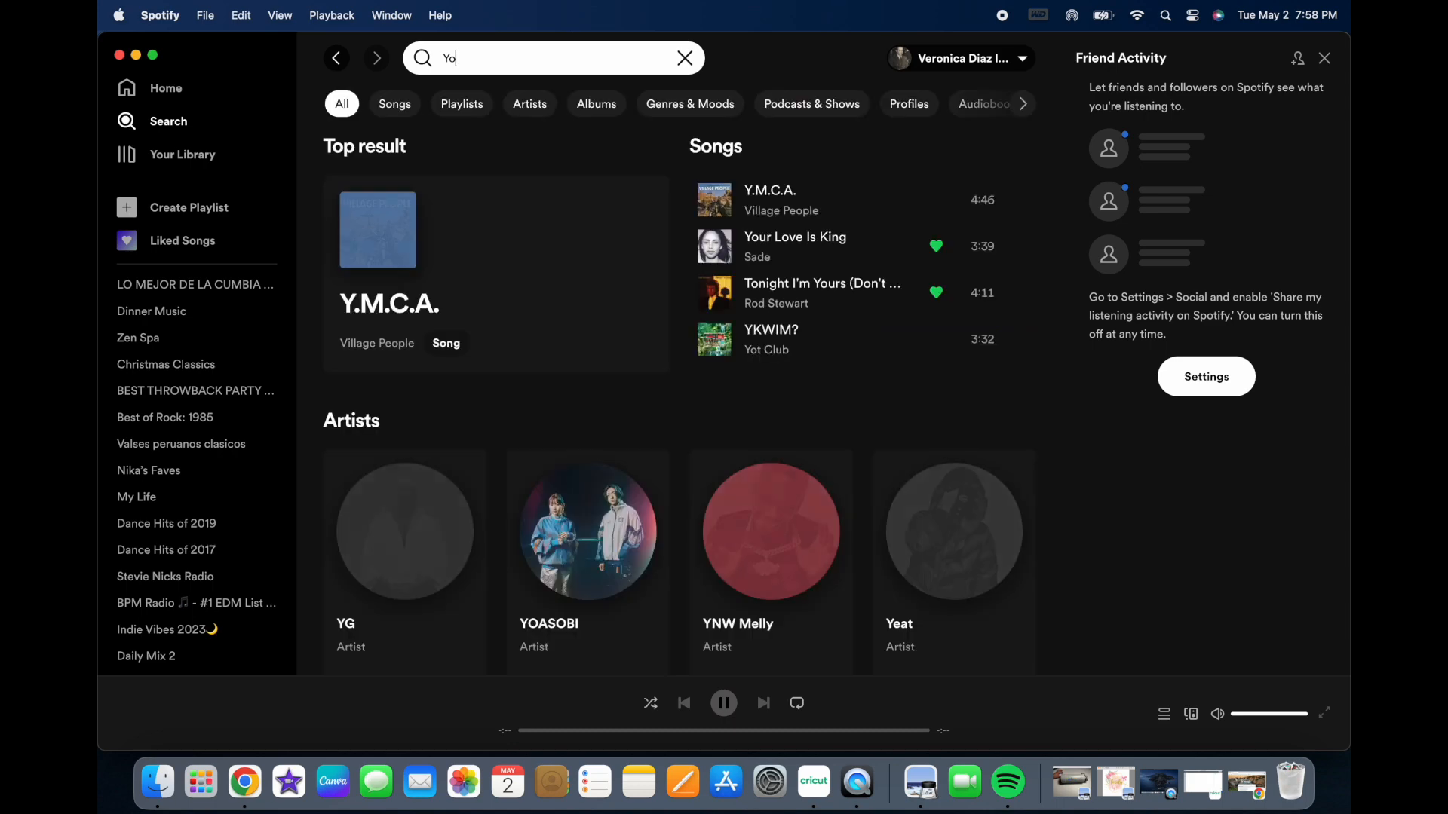
text(u Ma)
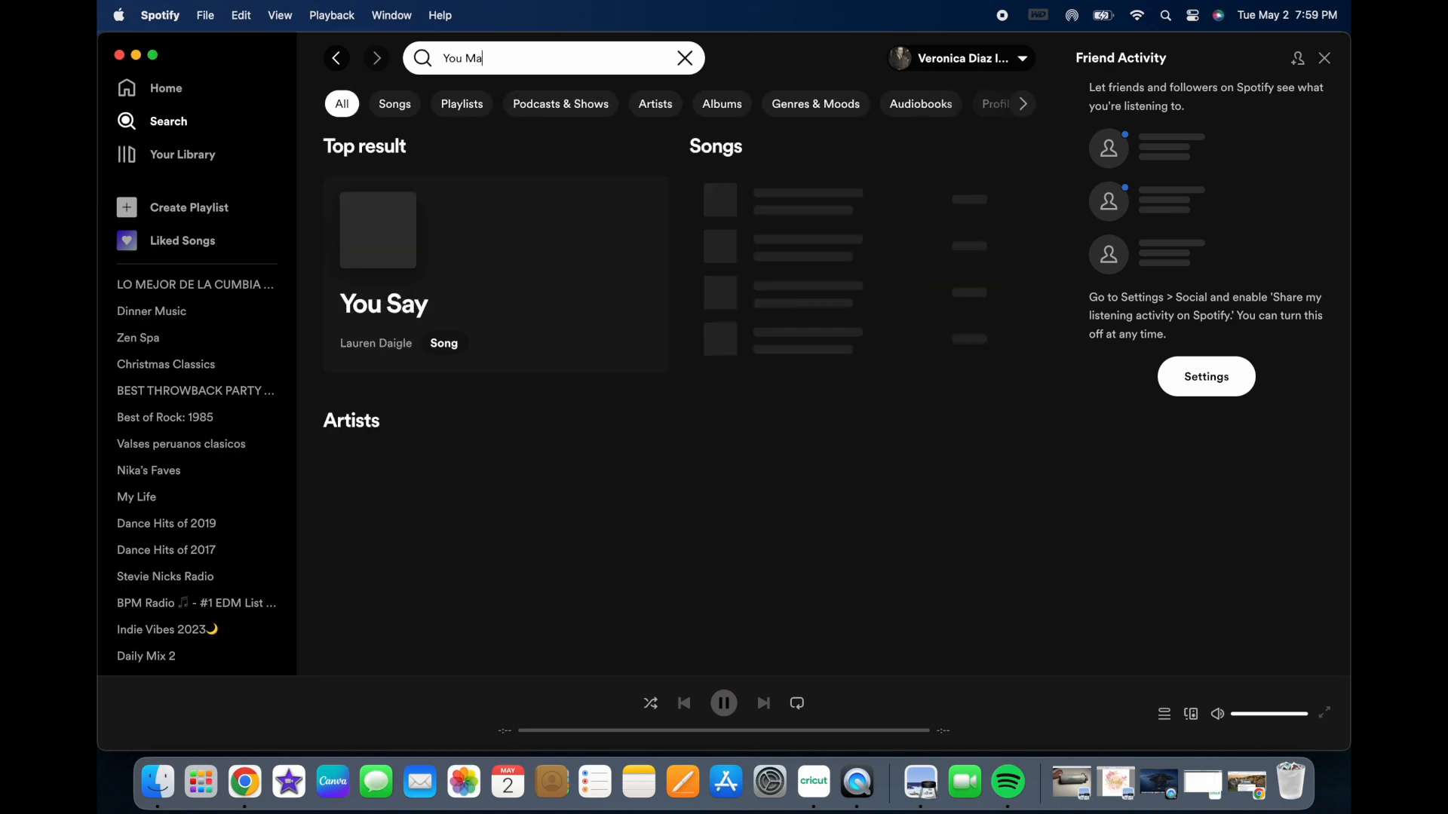
text(ke L)
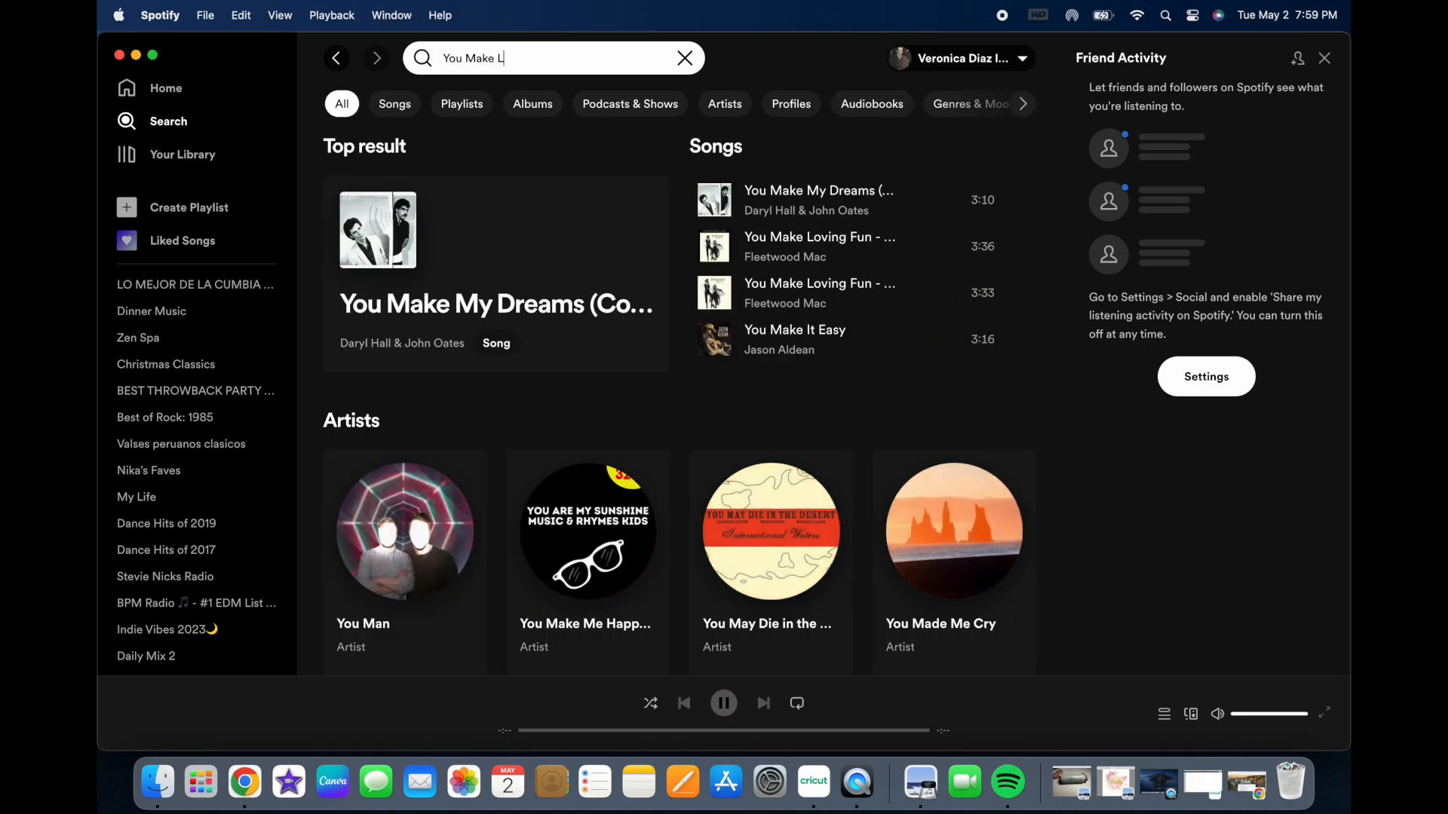
text(ovi)
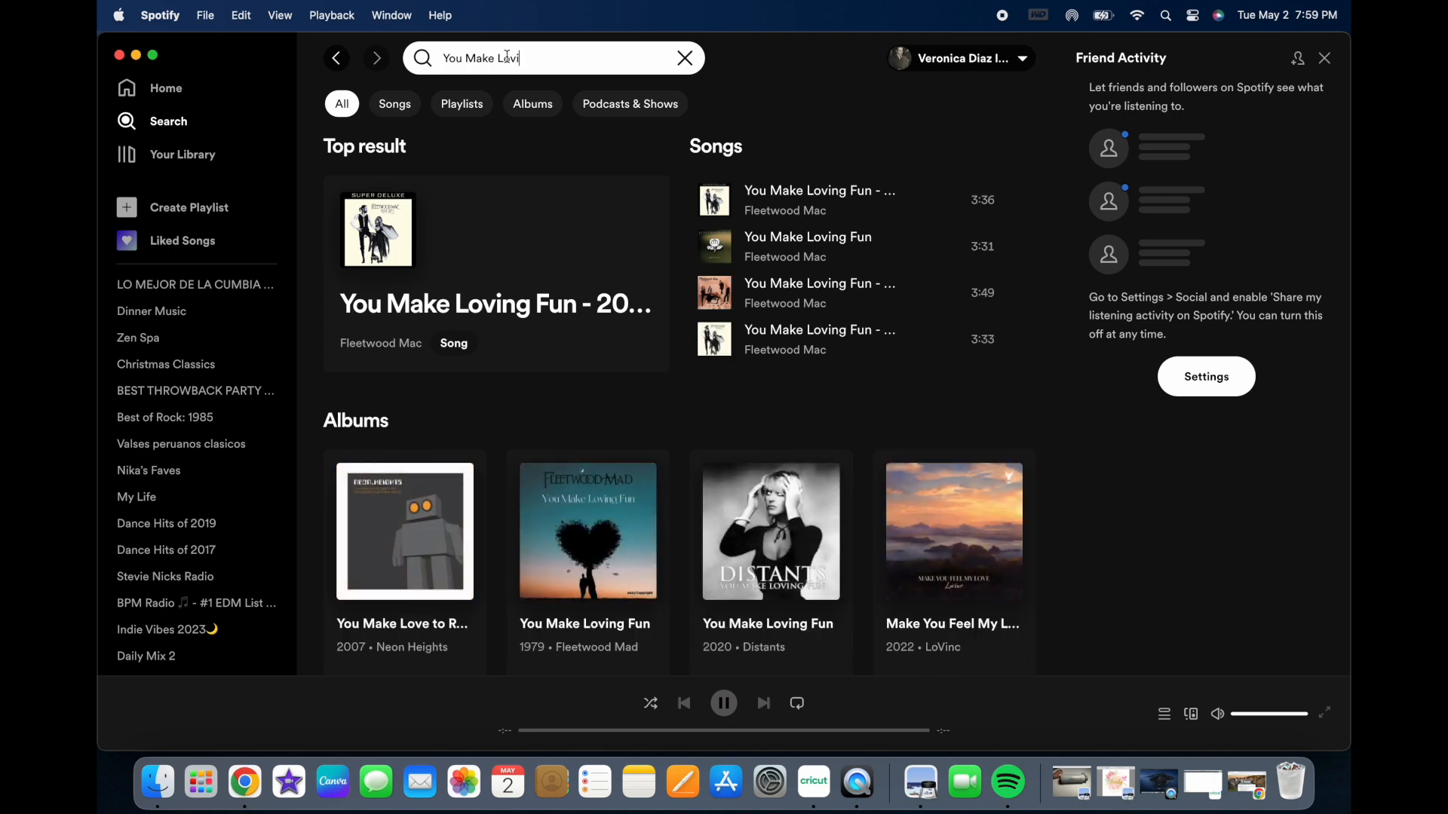
click(428, 253)
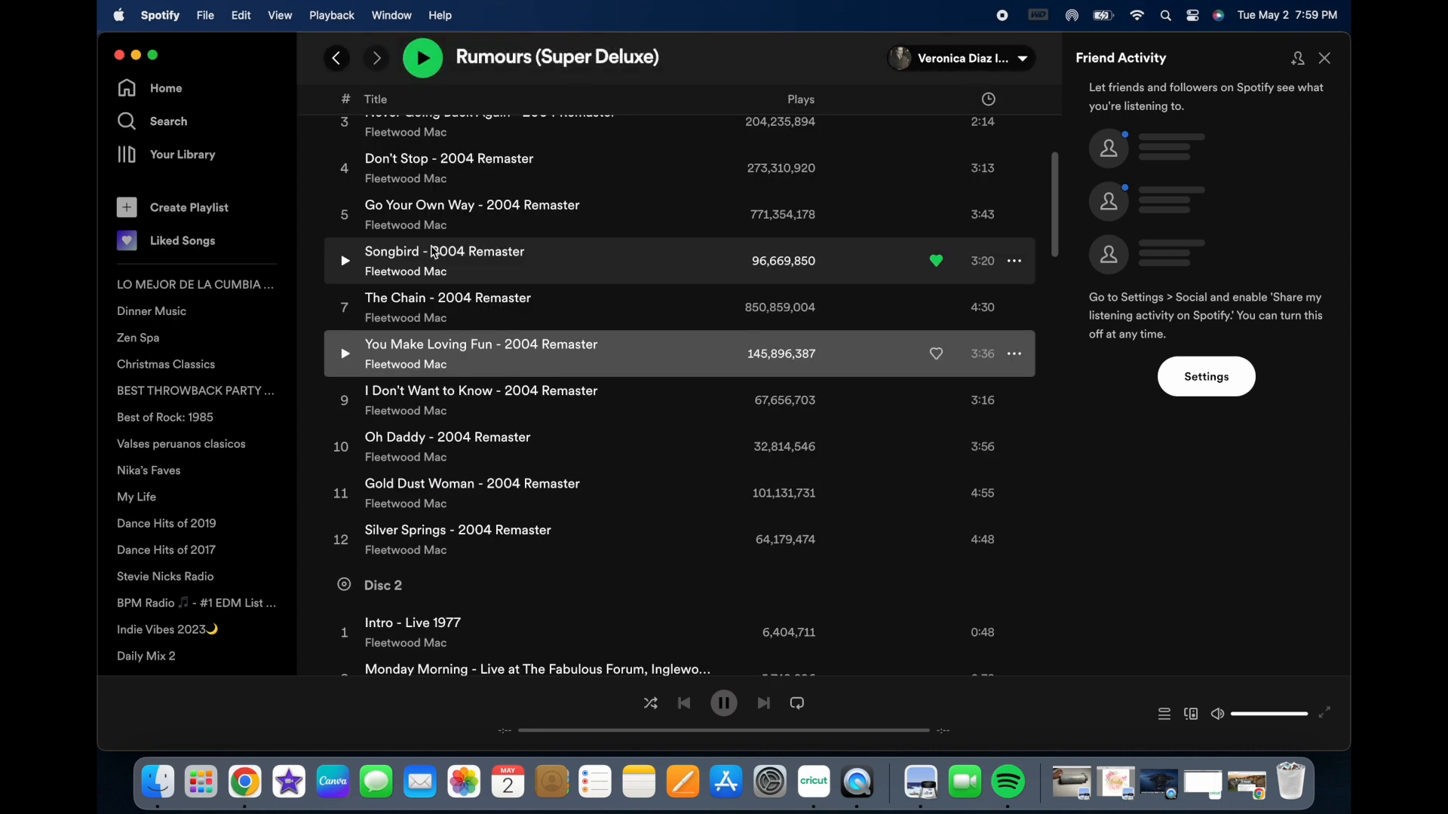
Step: Copy the song link of "You Make Loving Fun - 2004 Remaster" and close the Spotify window
click(1016, 356)
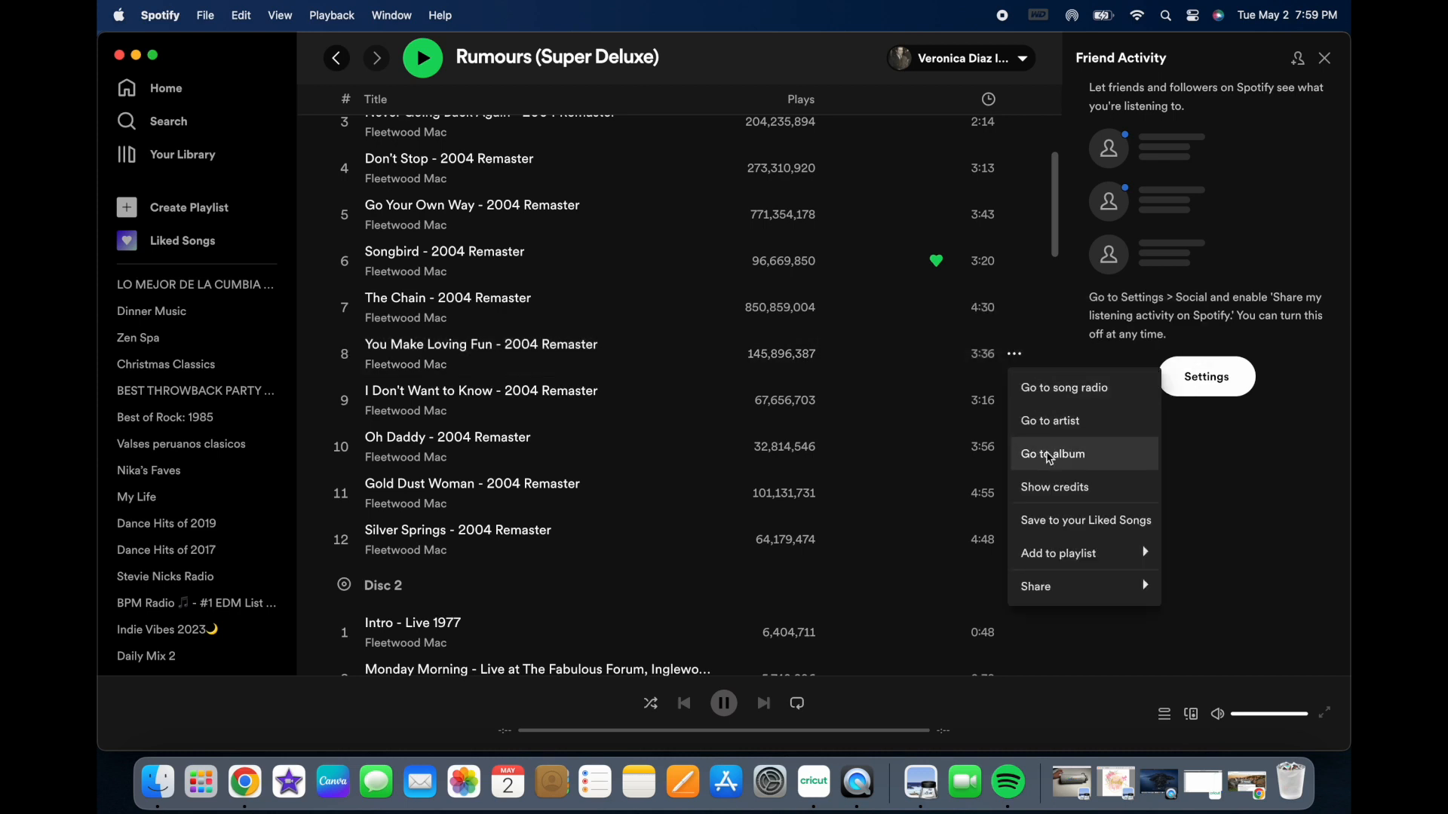
mouse_move(1092, 584)
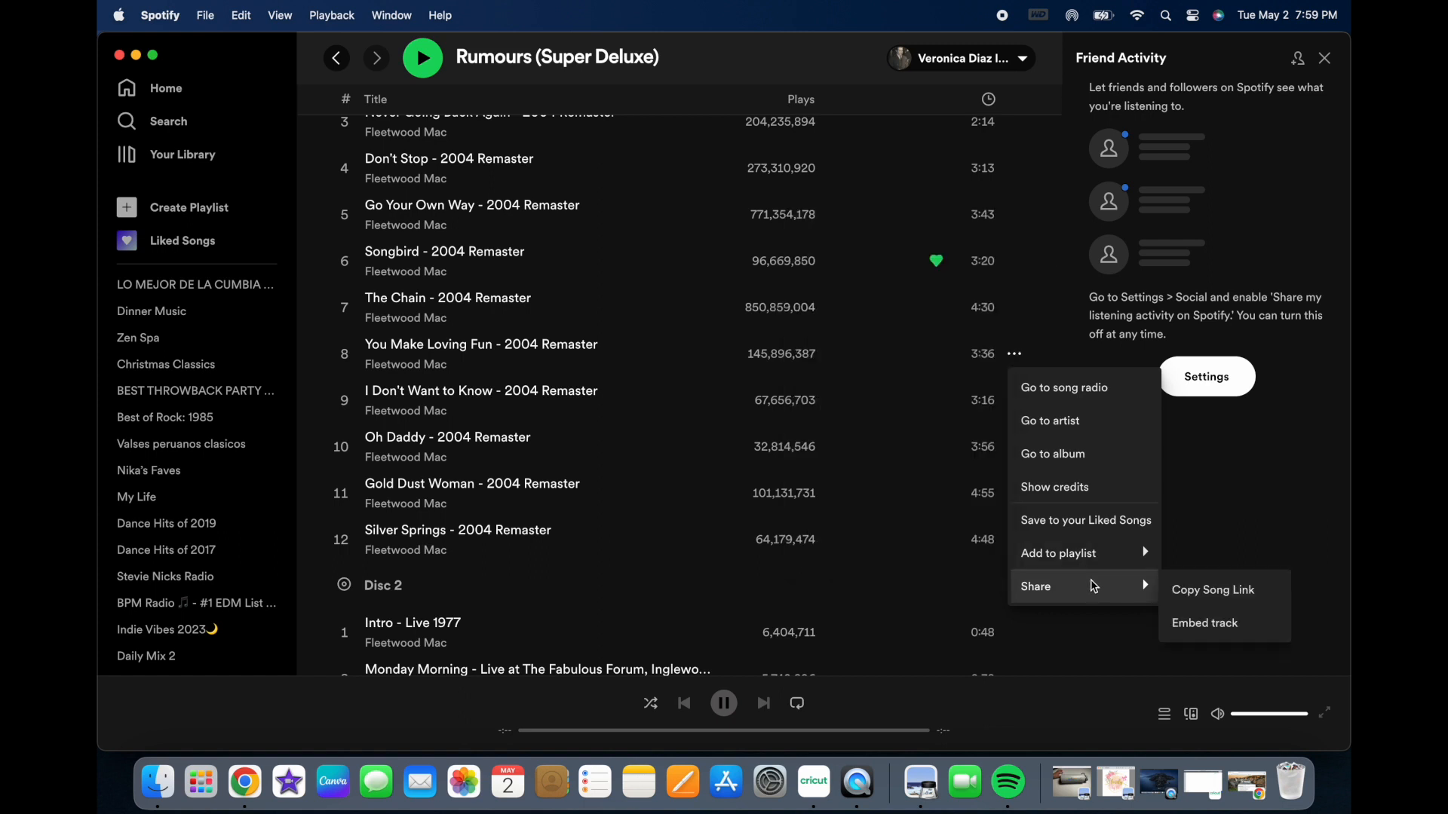
click(1210, 596)
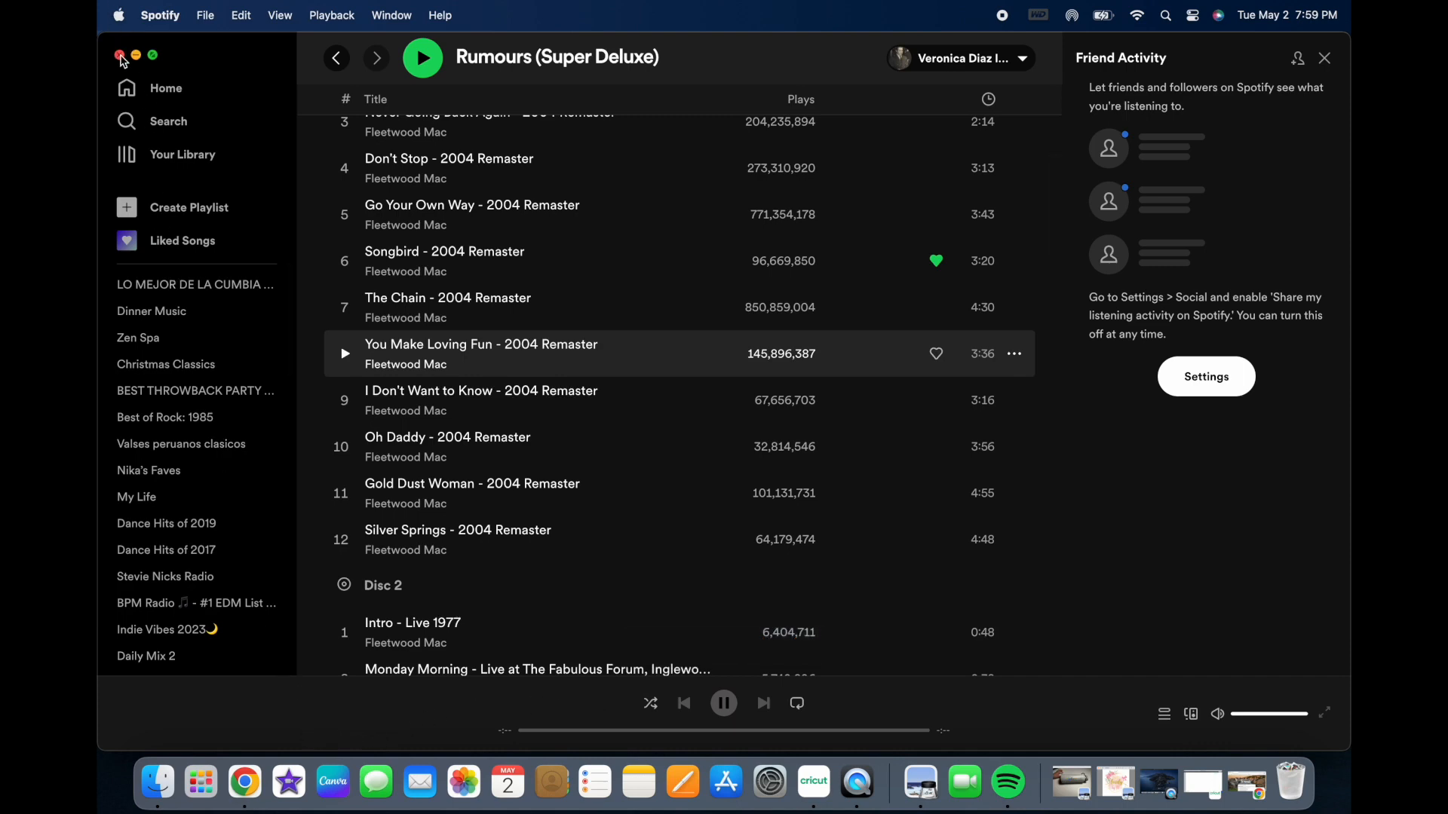
click(121, 55)
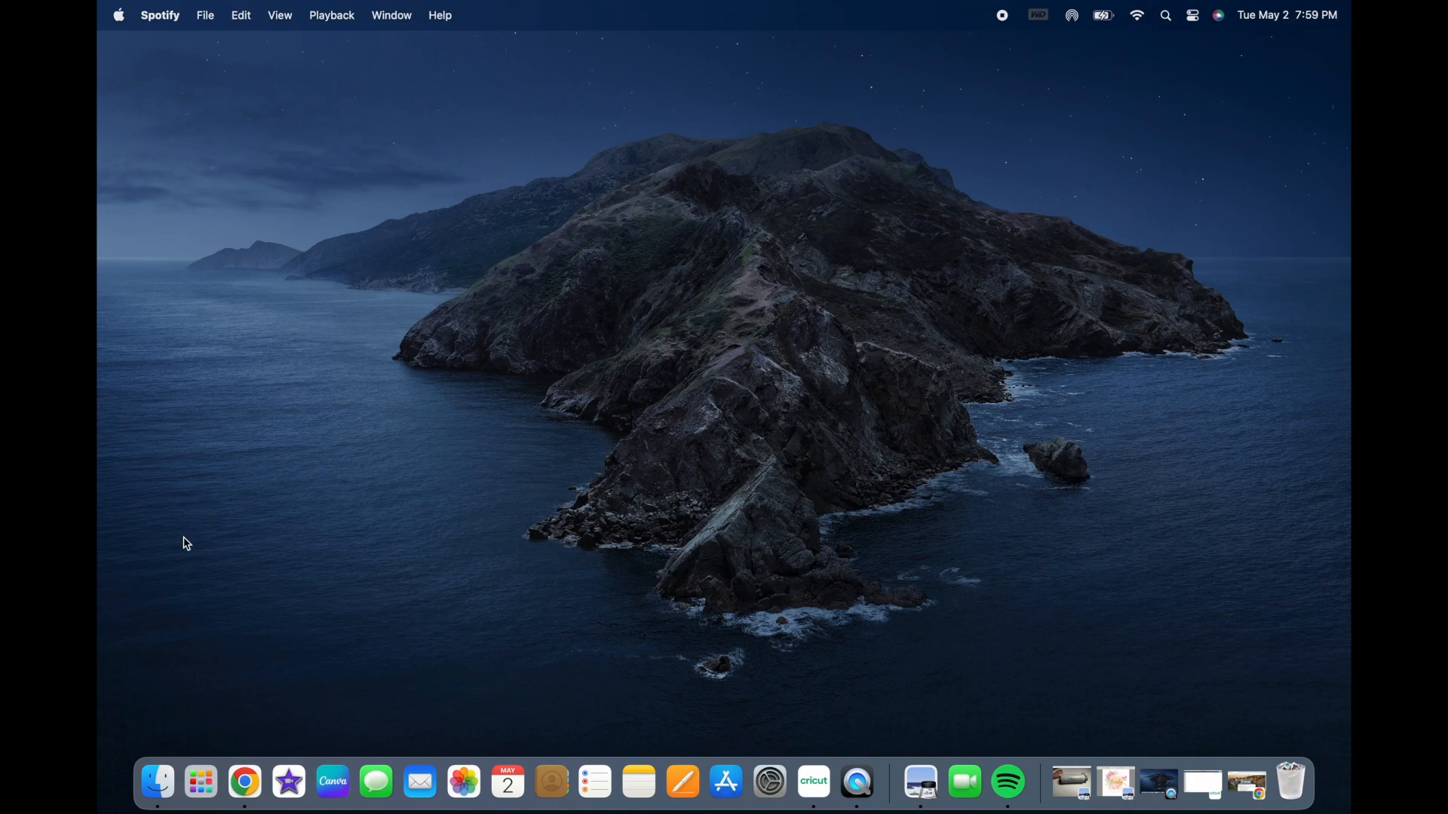
Step: Switch to Google Chrome, search for "spotify code" and open the spotifycodes.com website
click(243, 798)
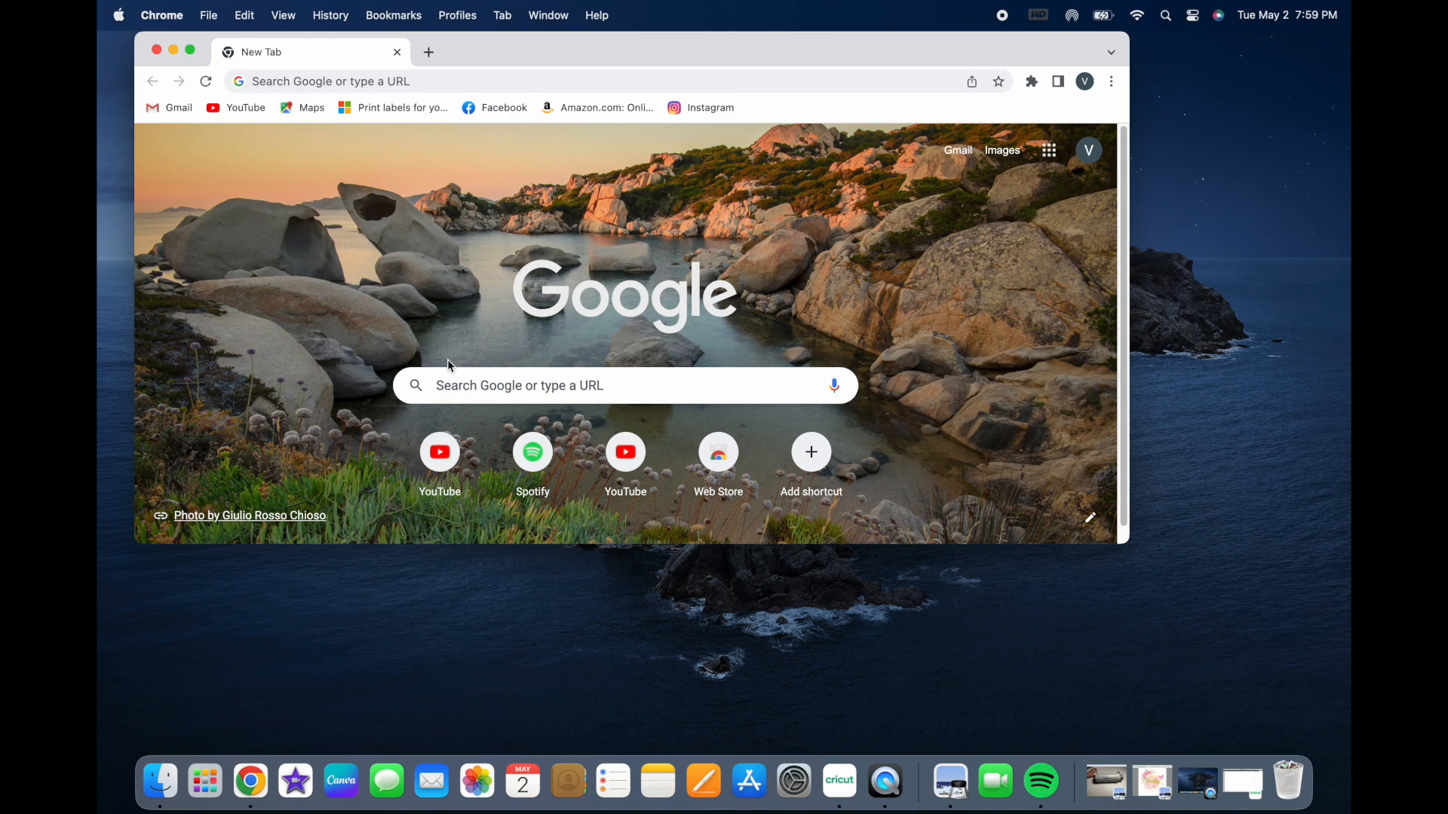
click(462, 386)
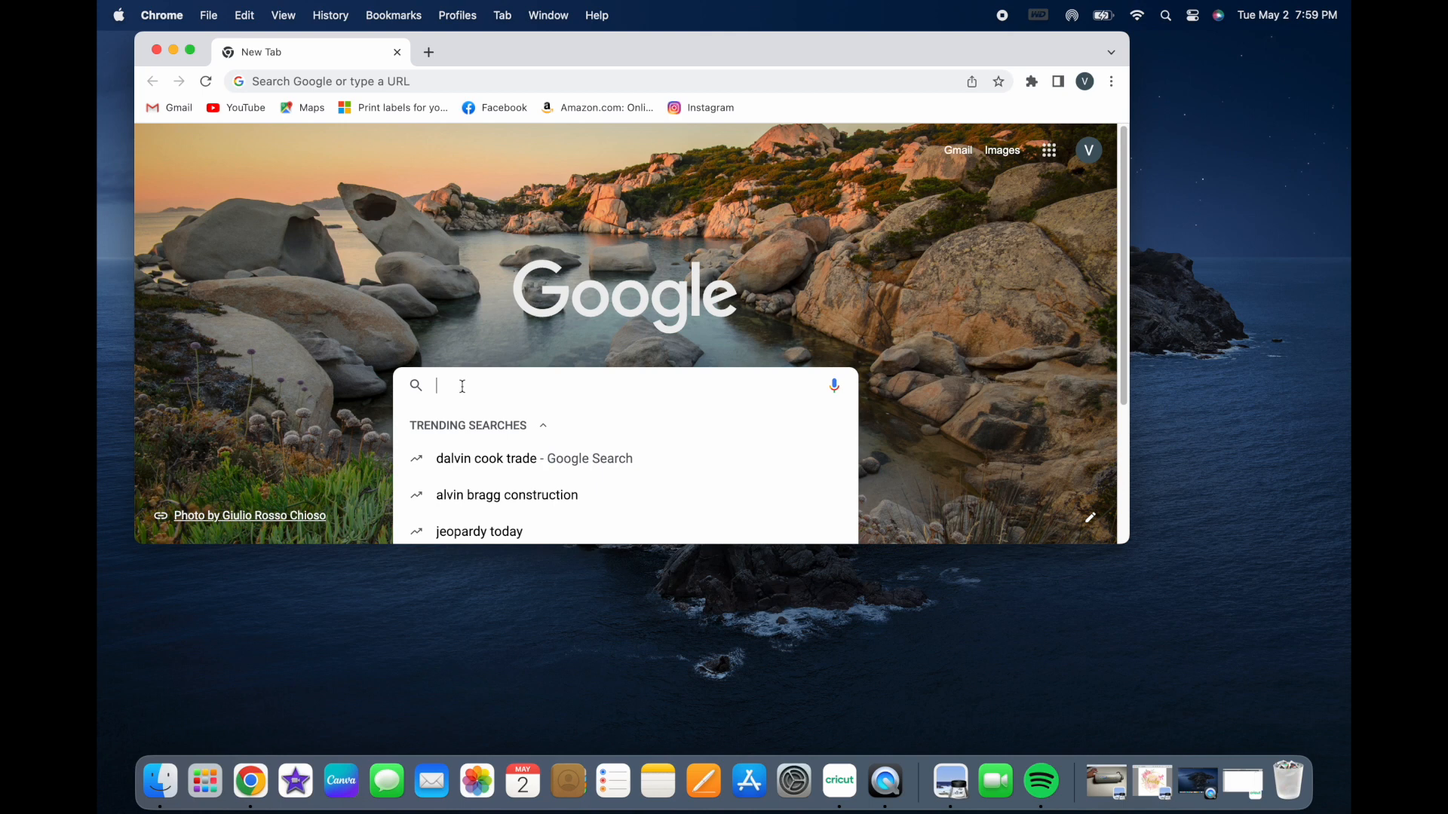
text(sp)
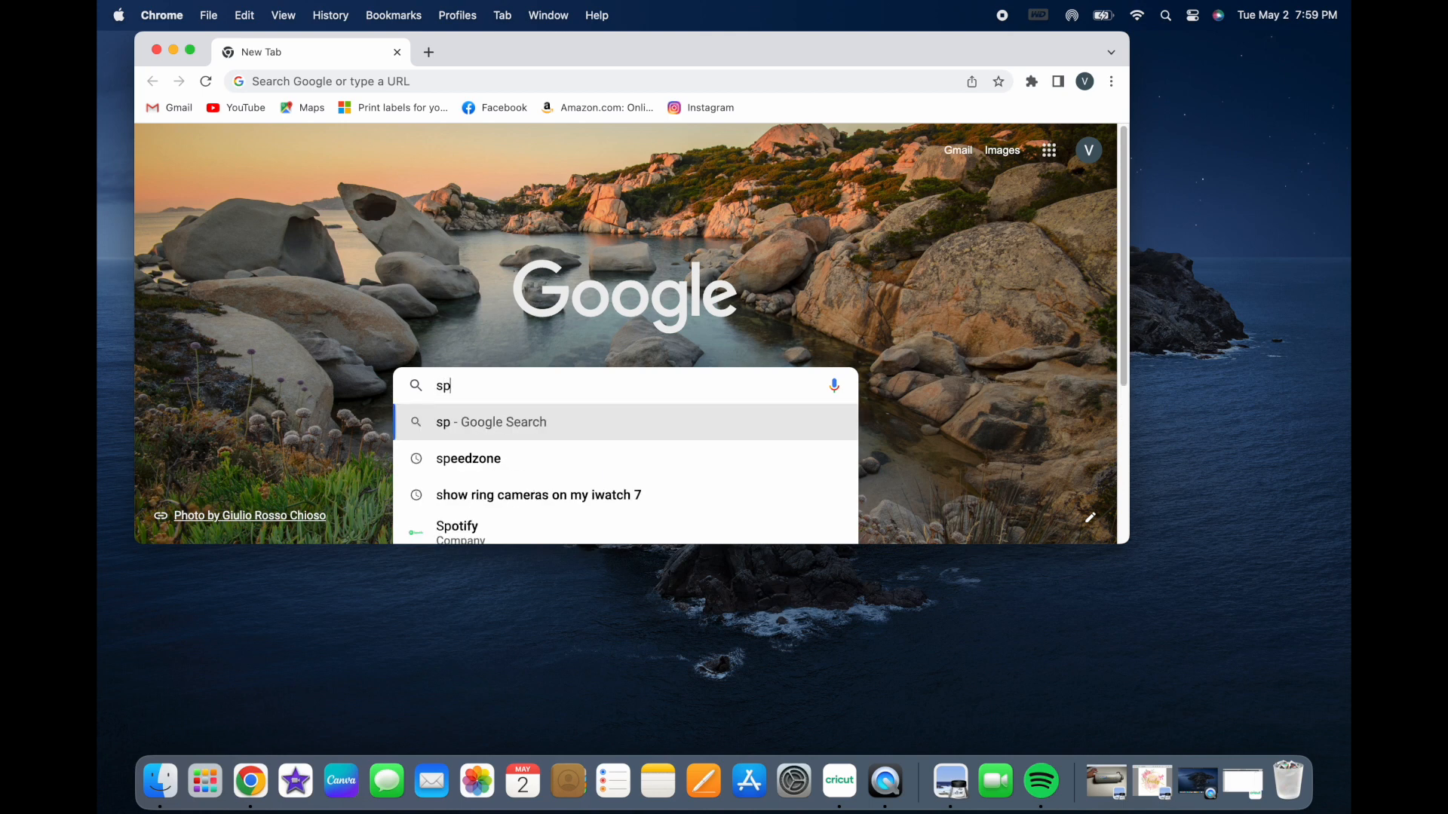
text(otif)
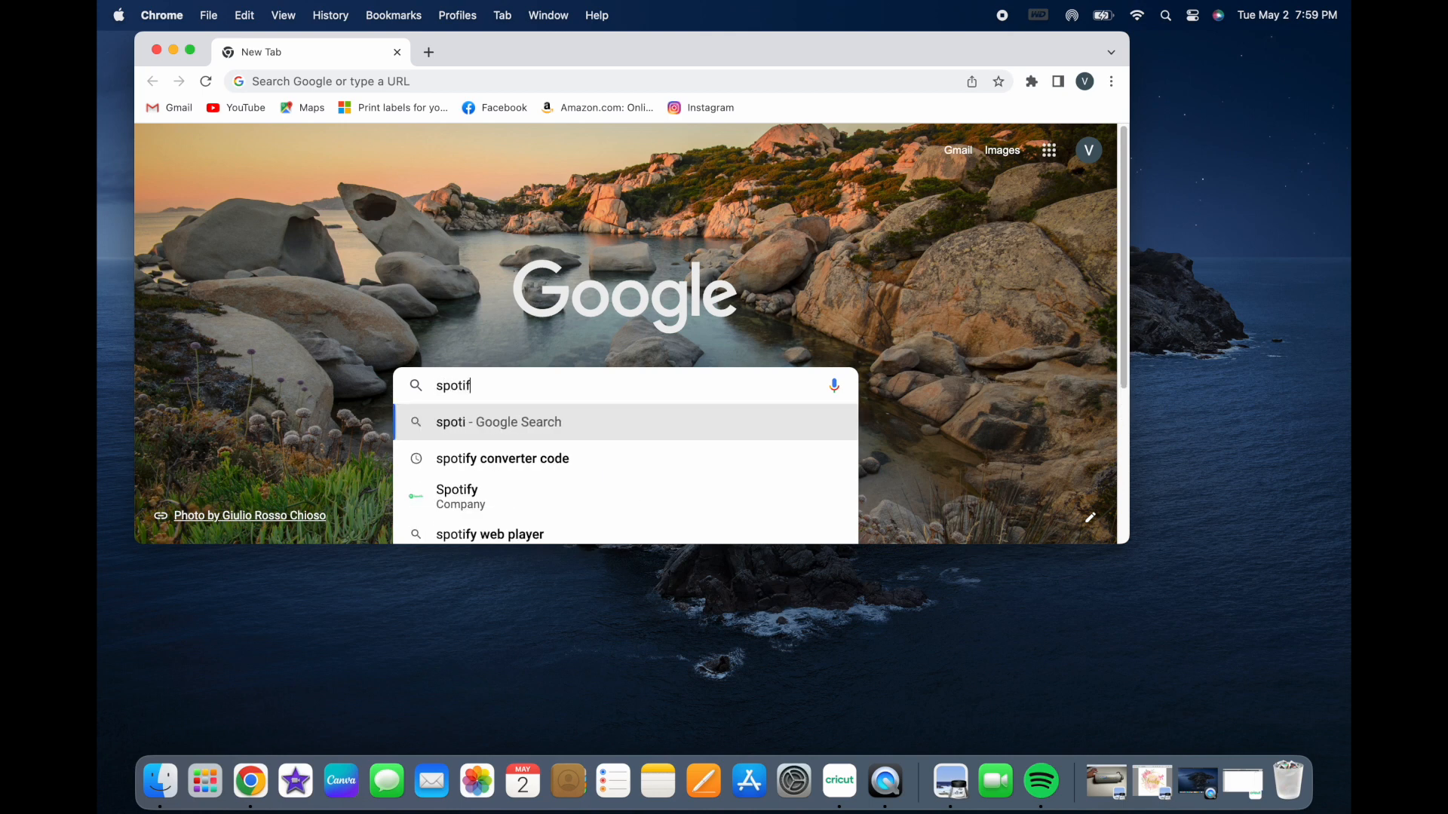
text(y codes)
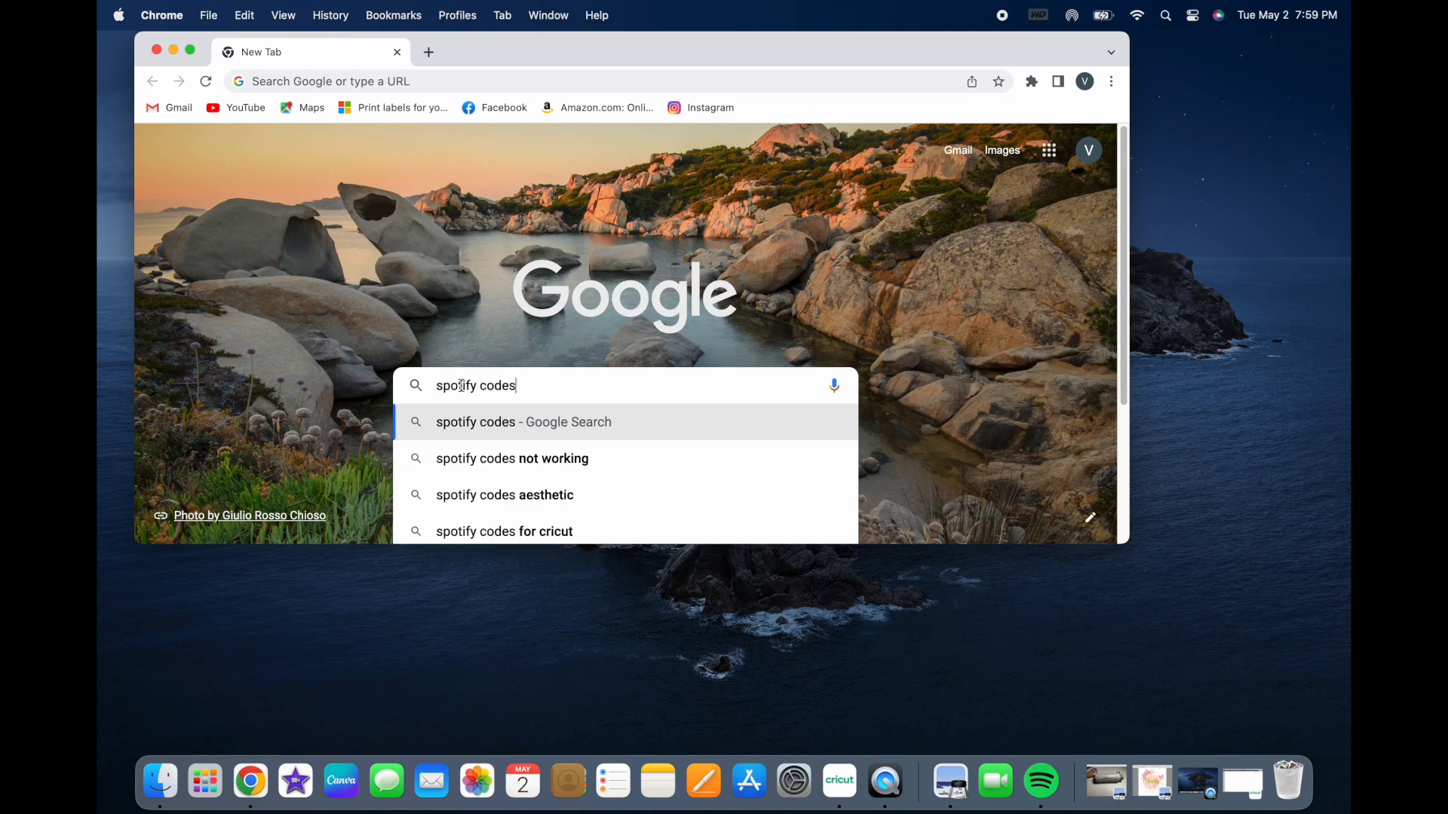
key(Return)
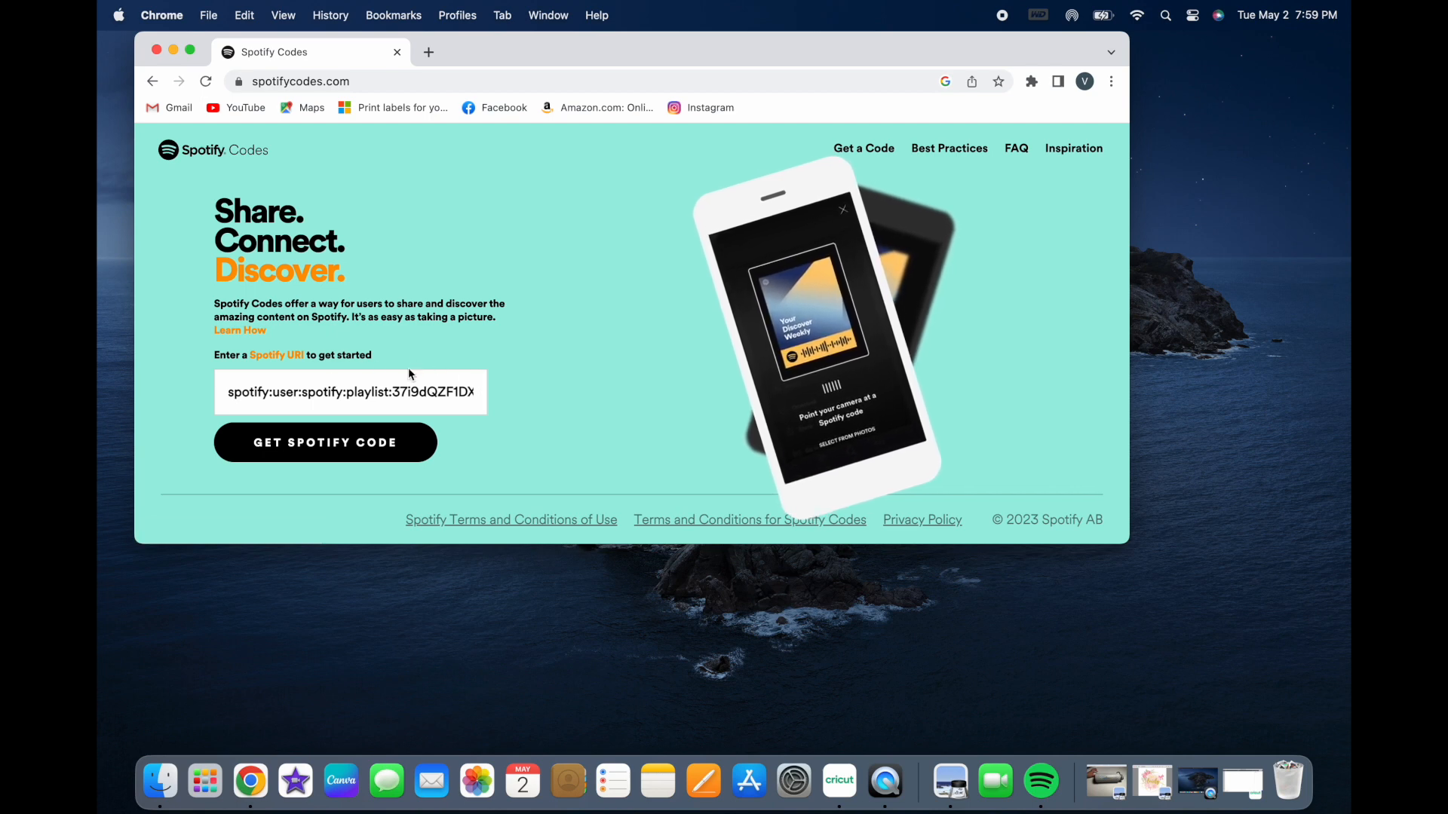
Step: Replace the sample Spotify URI with the copied song link and request its Spotify code
triple_click(487, 389)
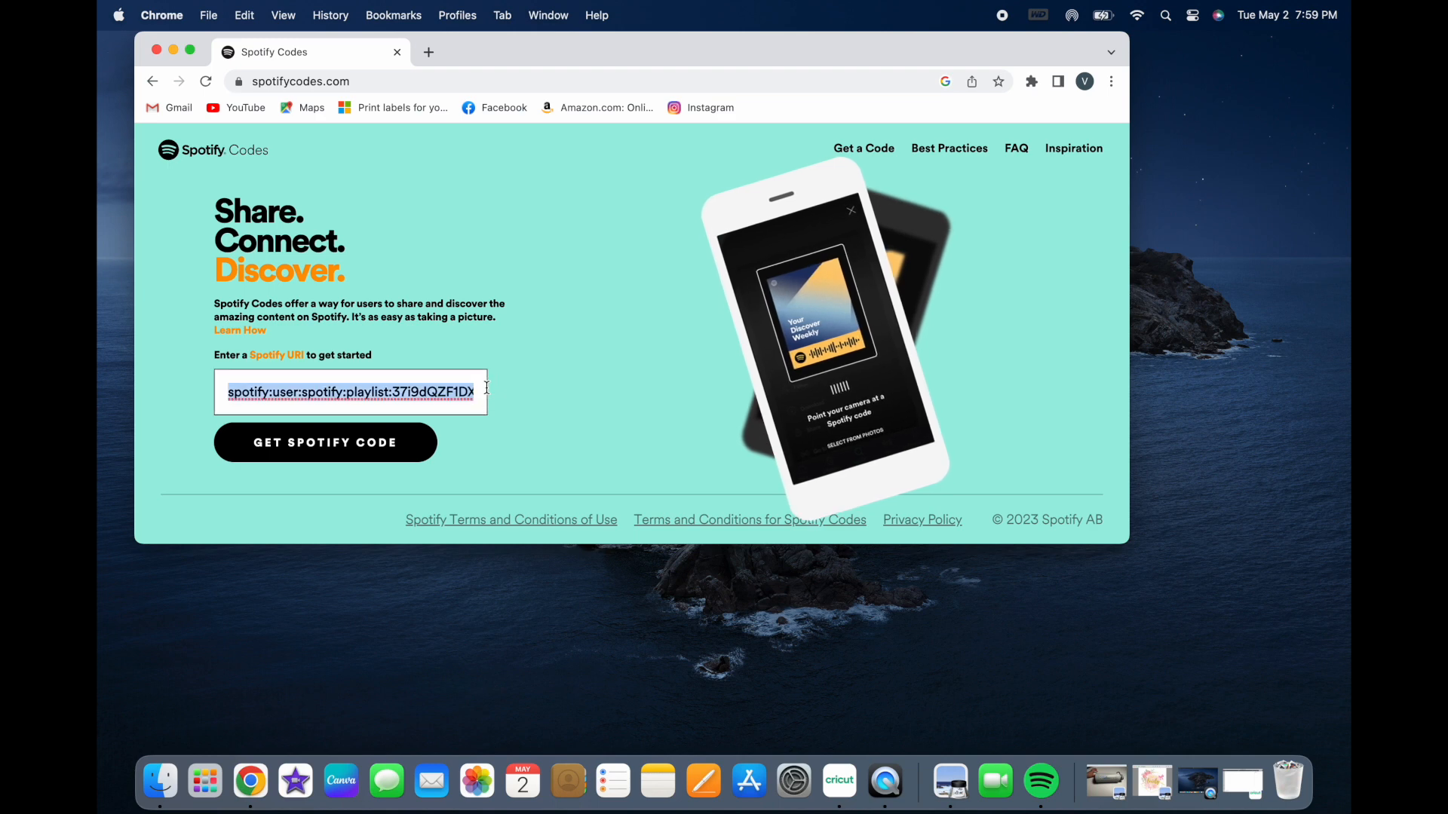
key(BackSpace)
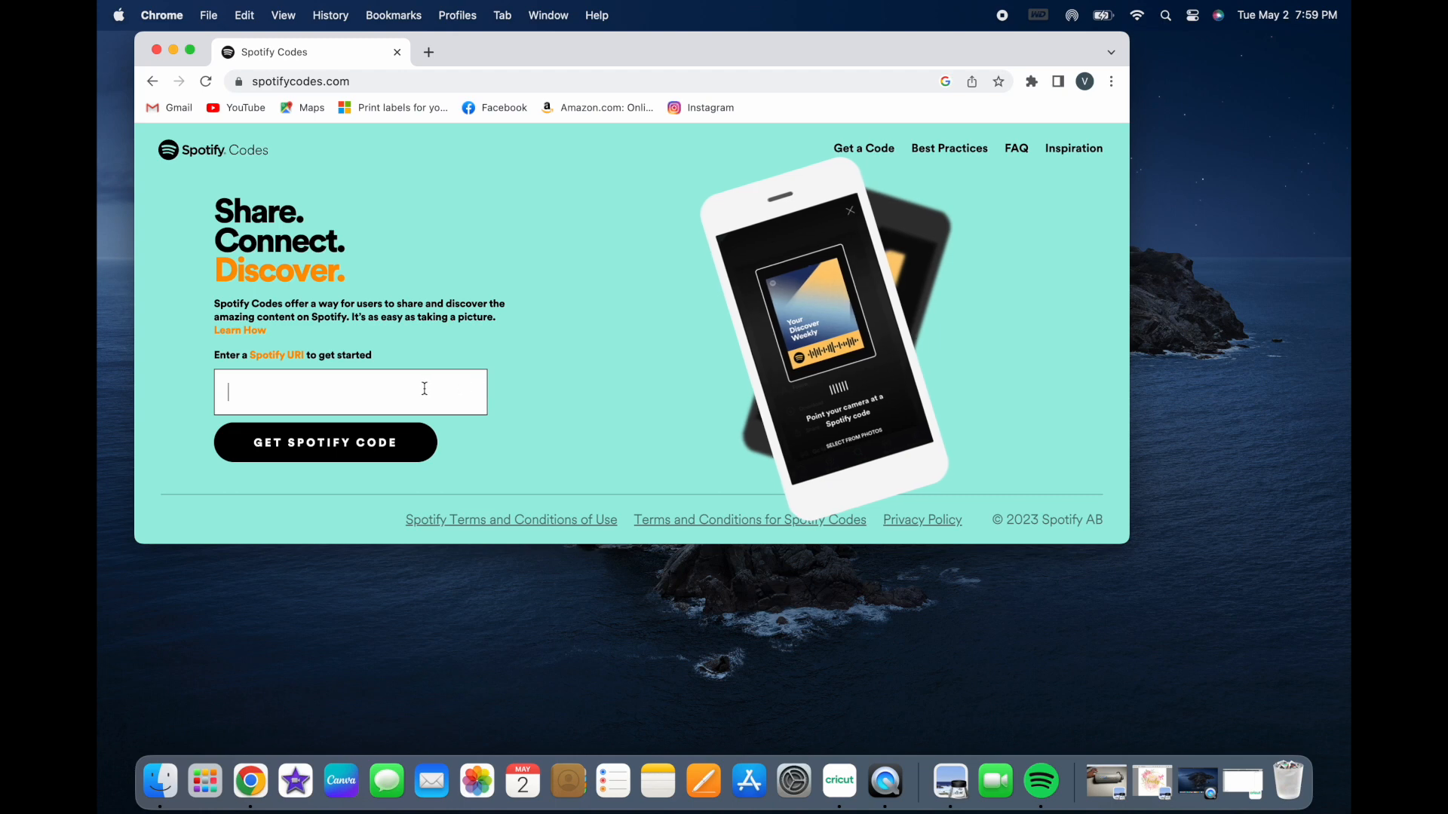
right_click(316, 395)
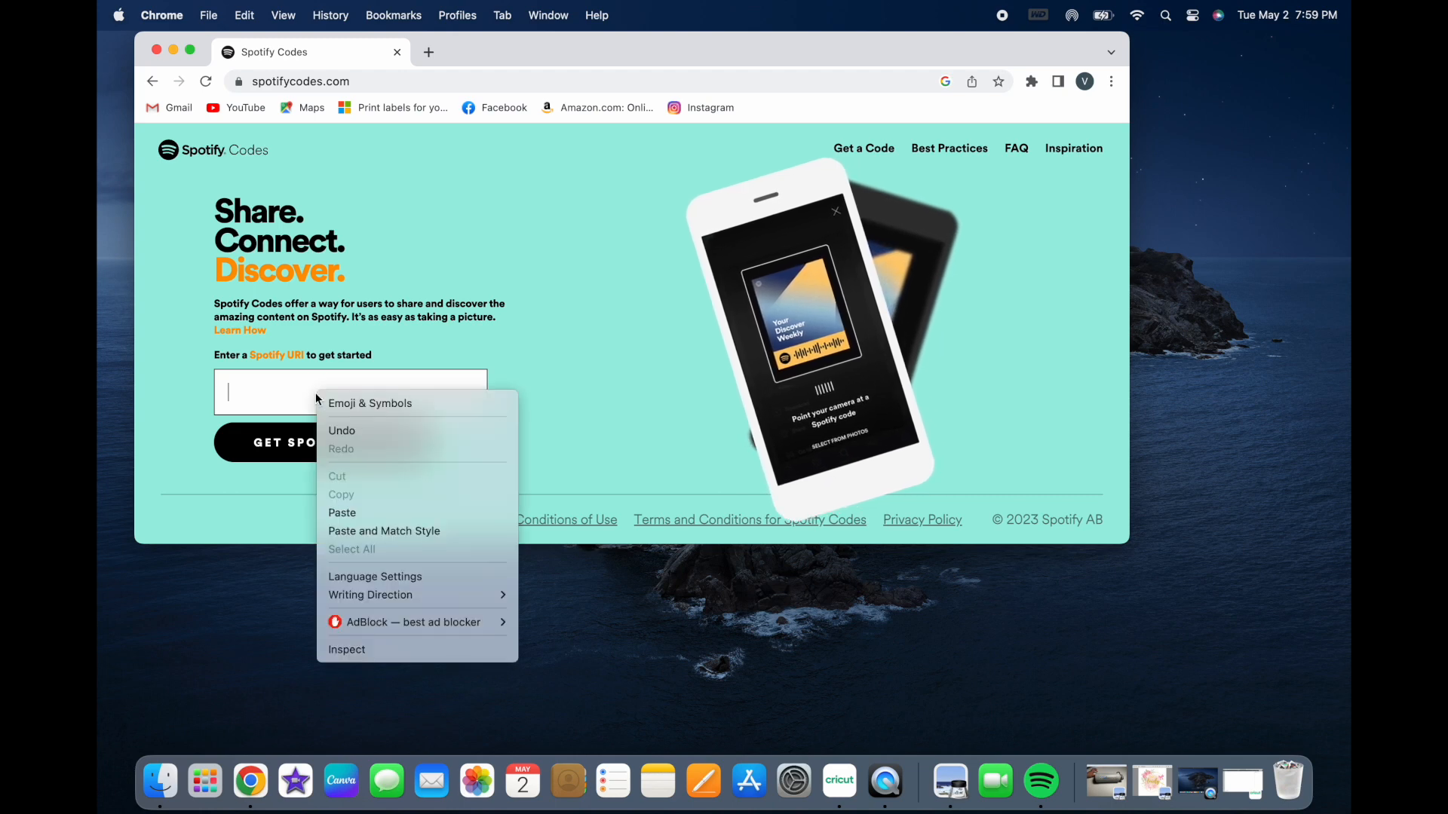
click(355, 517)
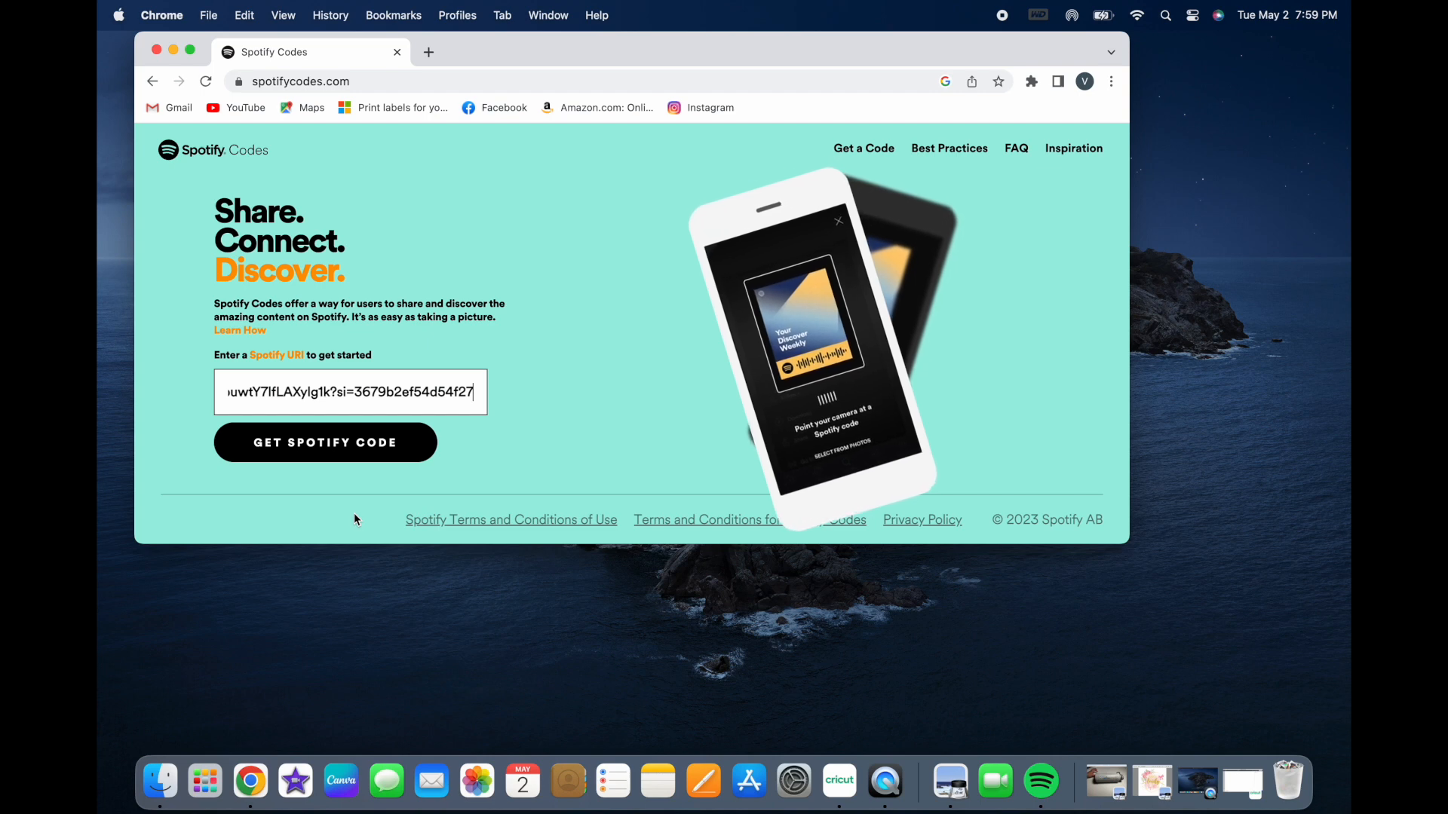
click(314, 452)
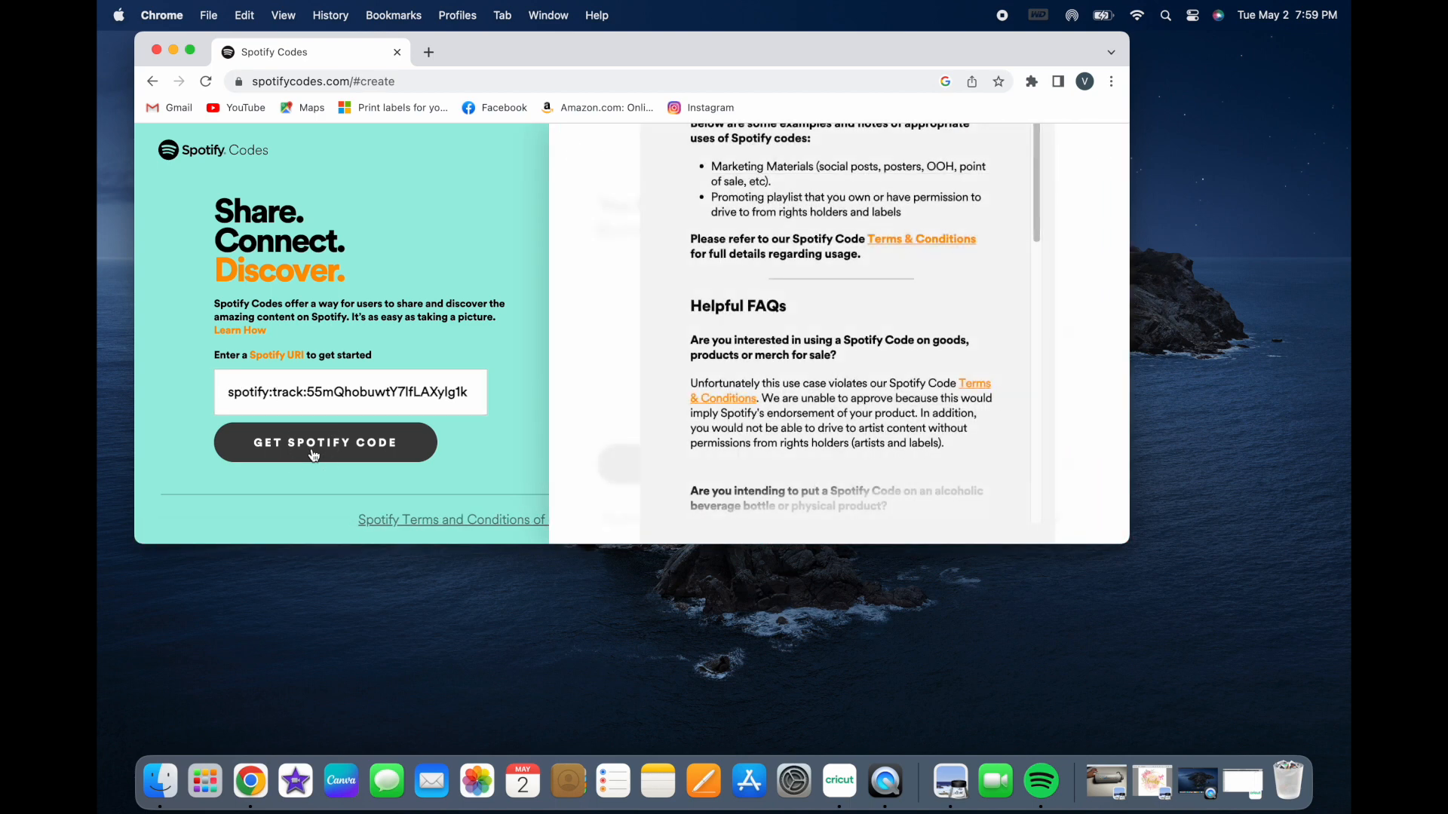
Step: Expand the browser window to full screen, go through the acknowledgements to their end and accept them
click(194, 50)
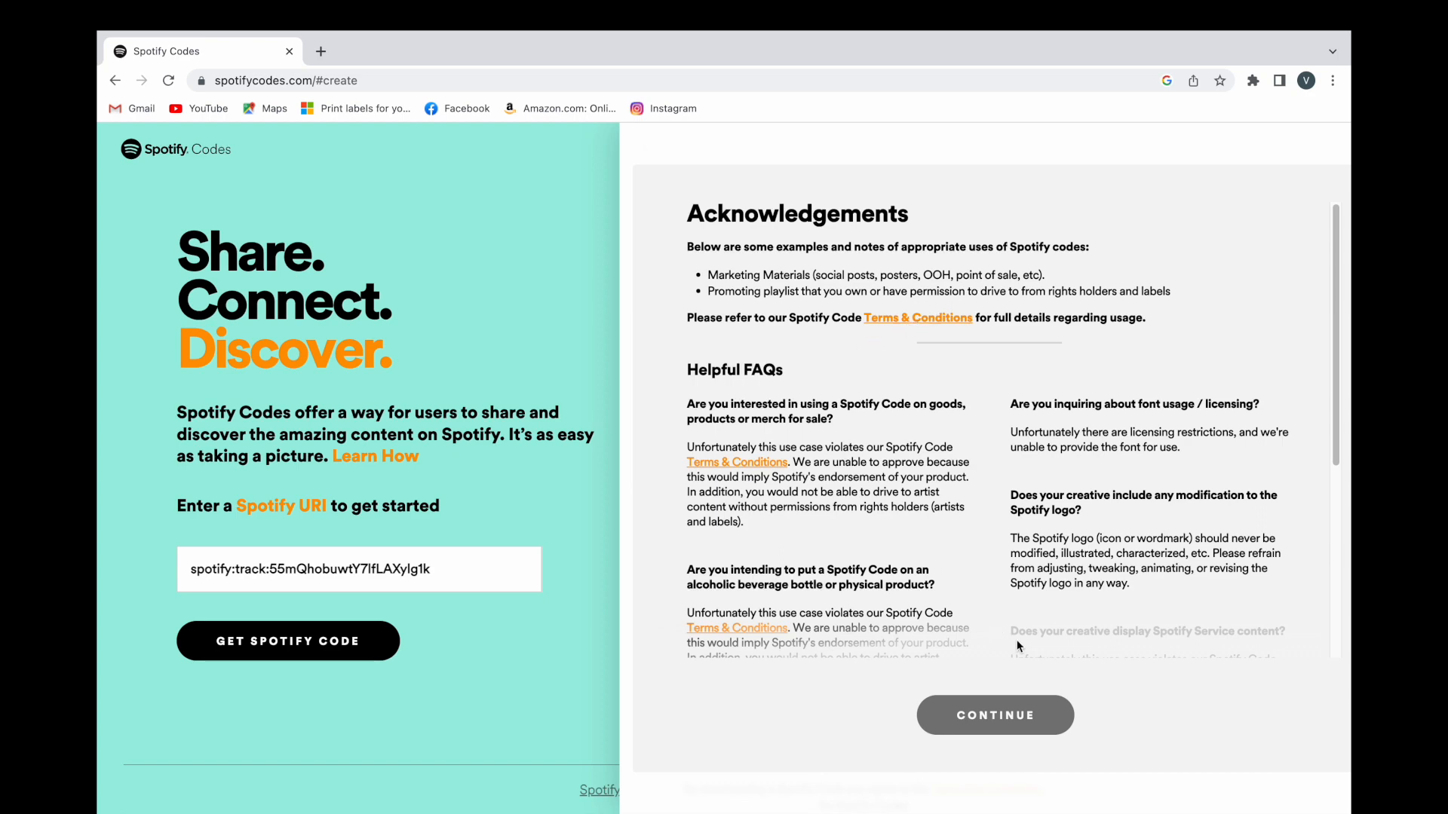
drag(1333, 235, 1333, 501)
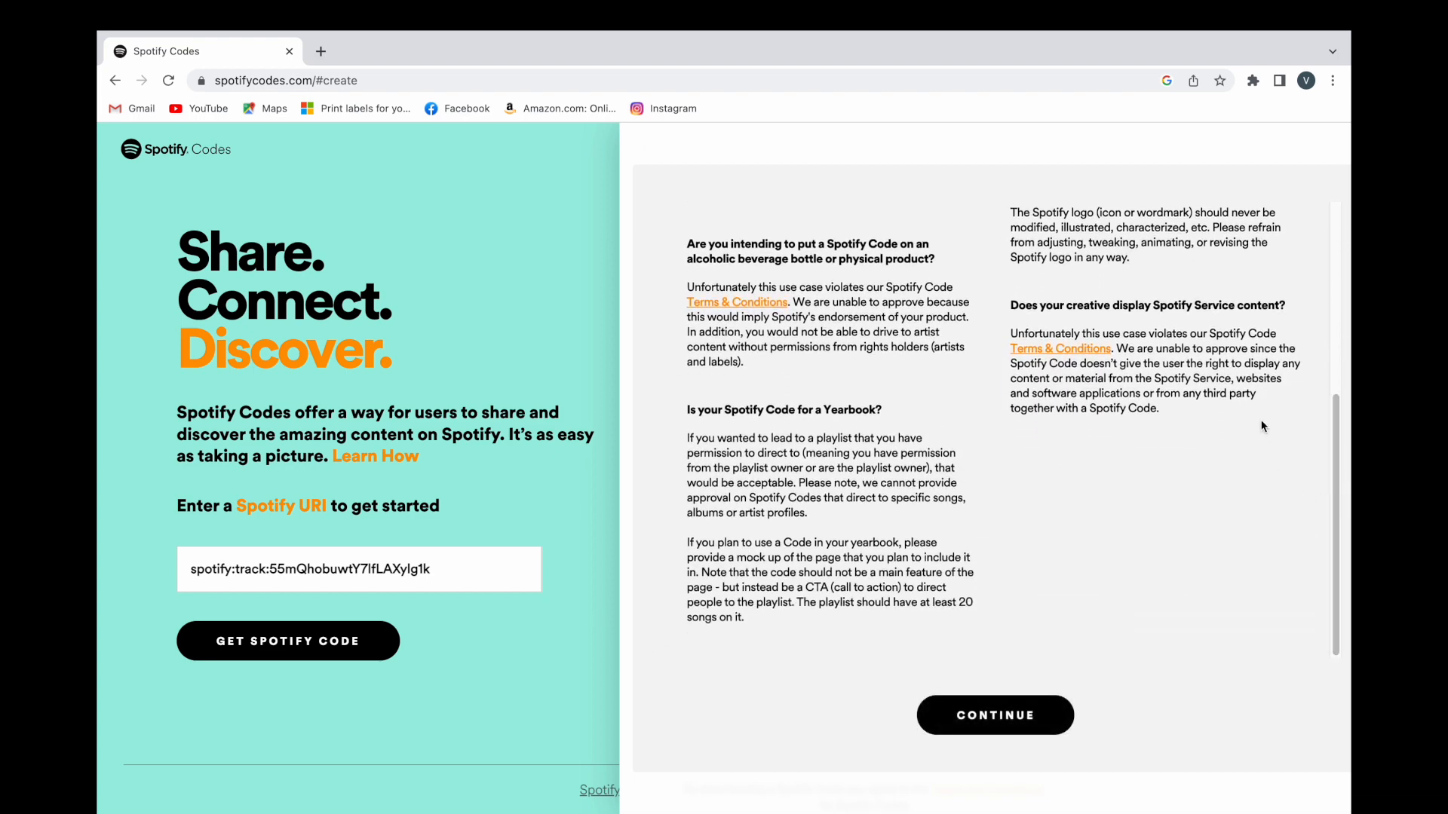
click(1014, 723)
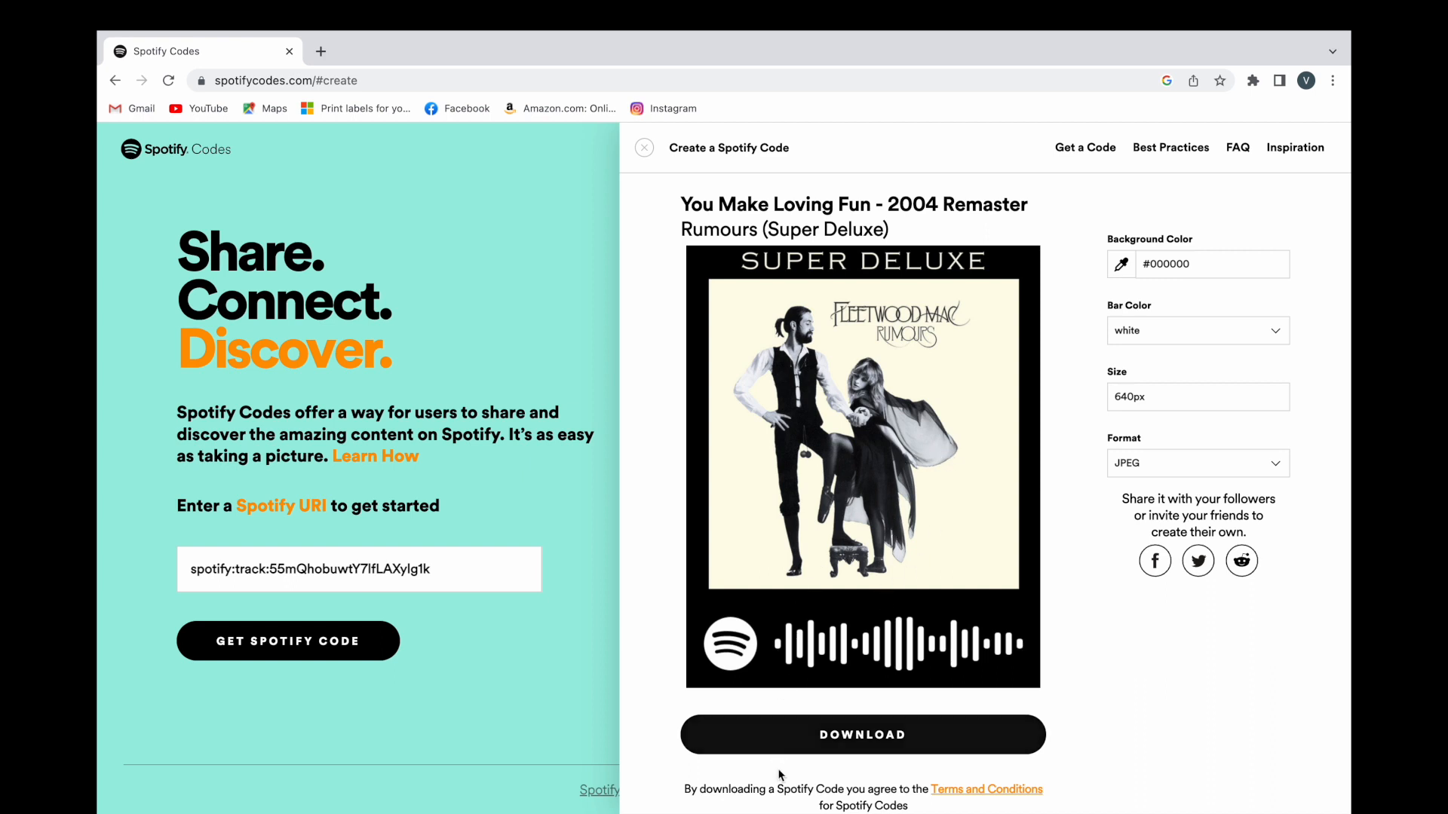
Step: Download the song's Spotify code as a JPEG and close the browser window
click(852, 749)
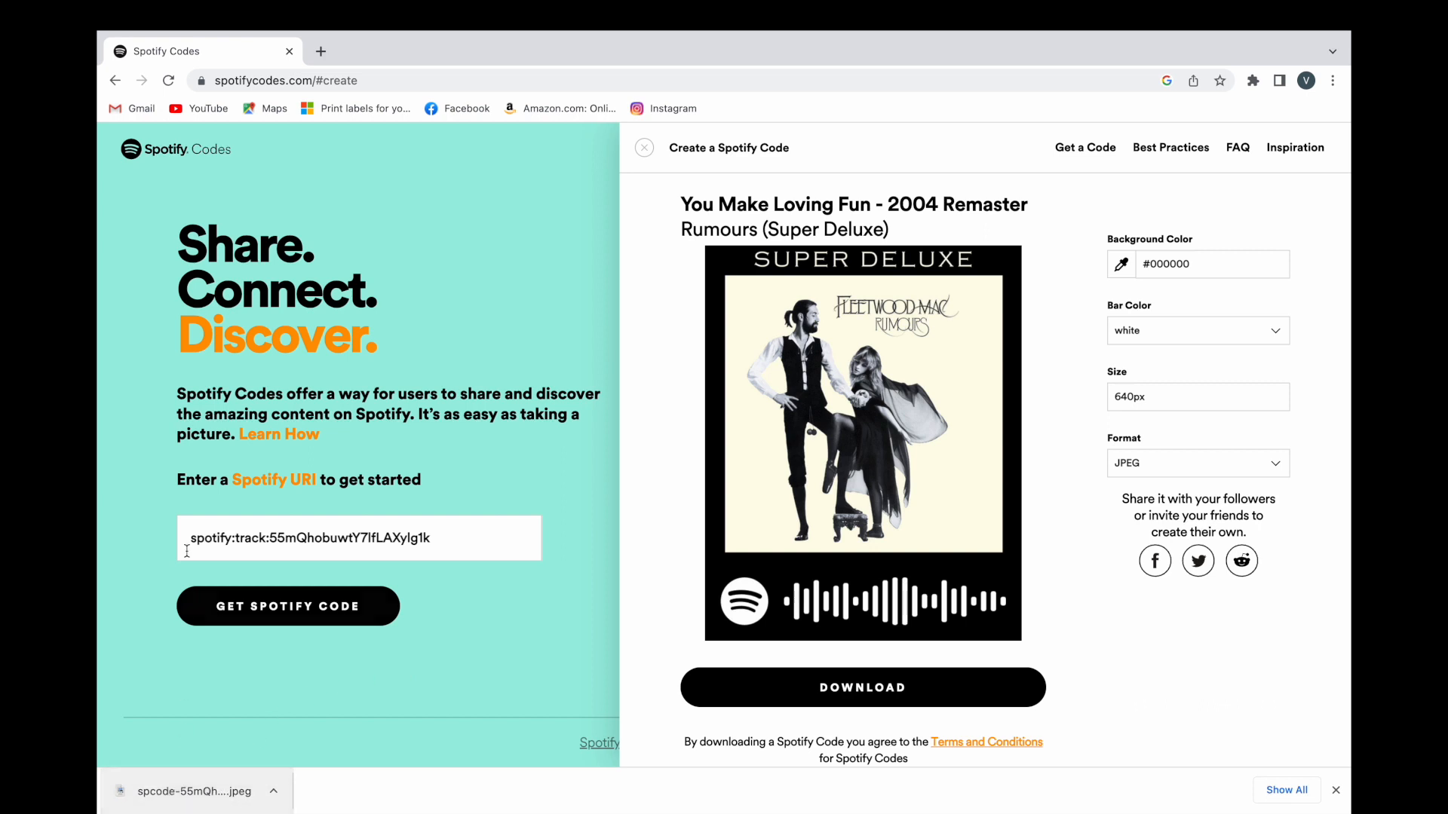
mouse_move(130, 23)
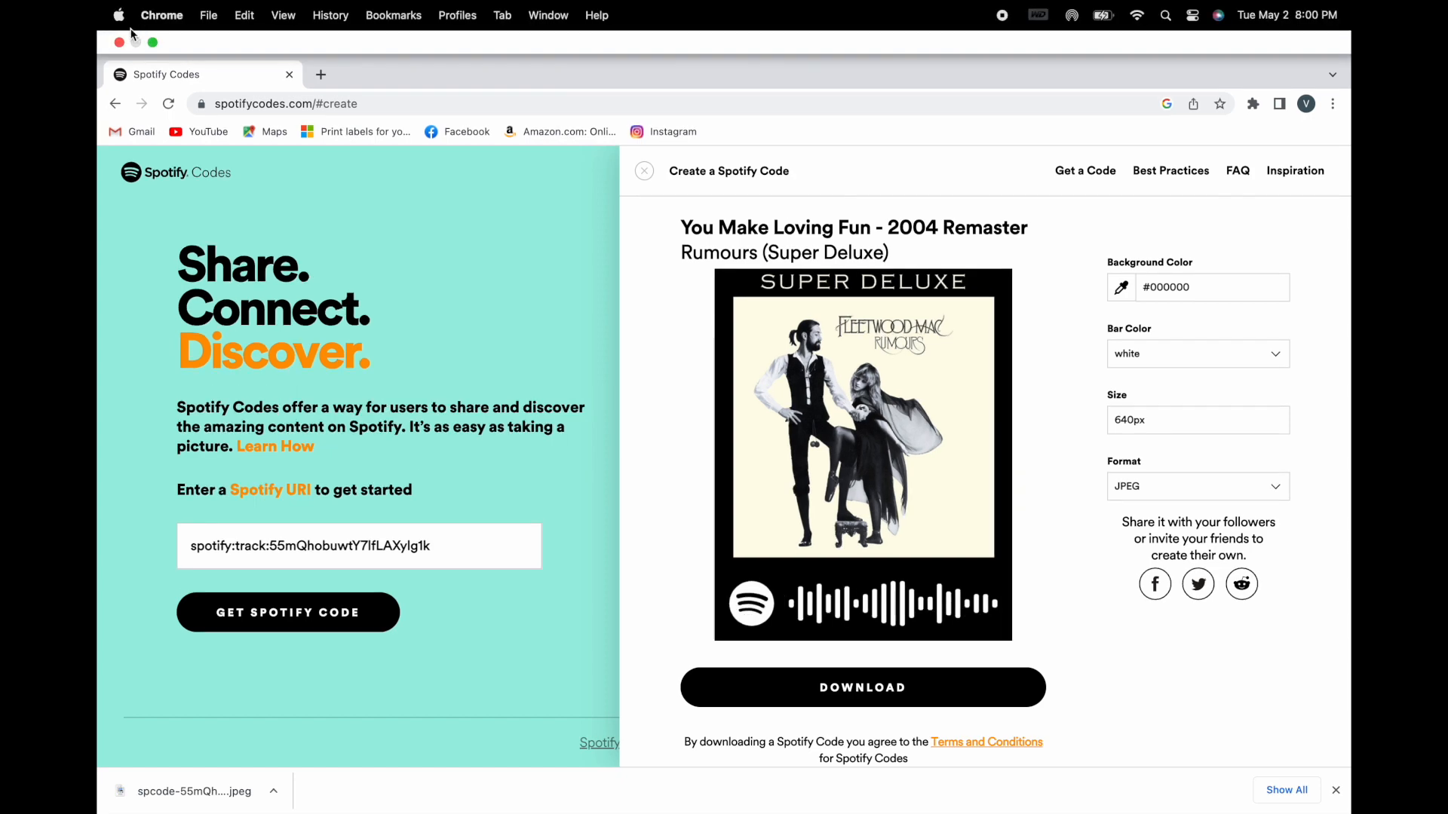
click(120, 43)
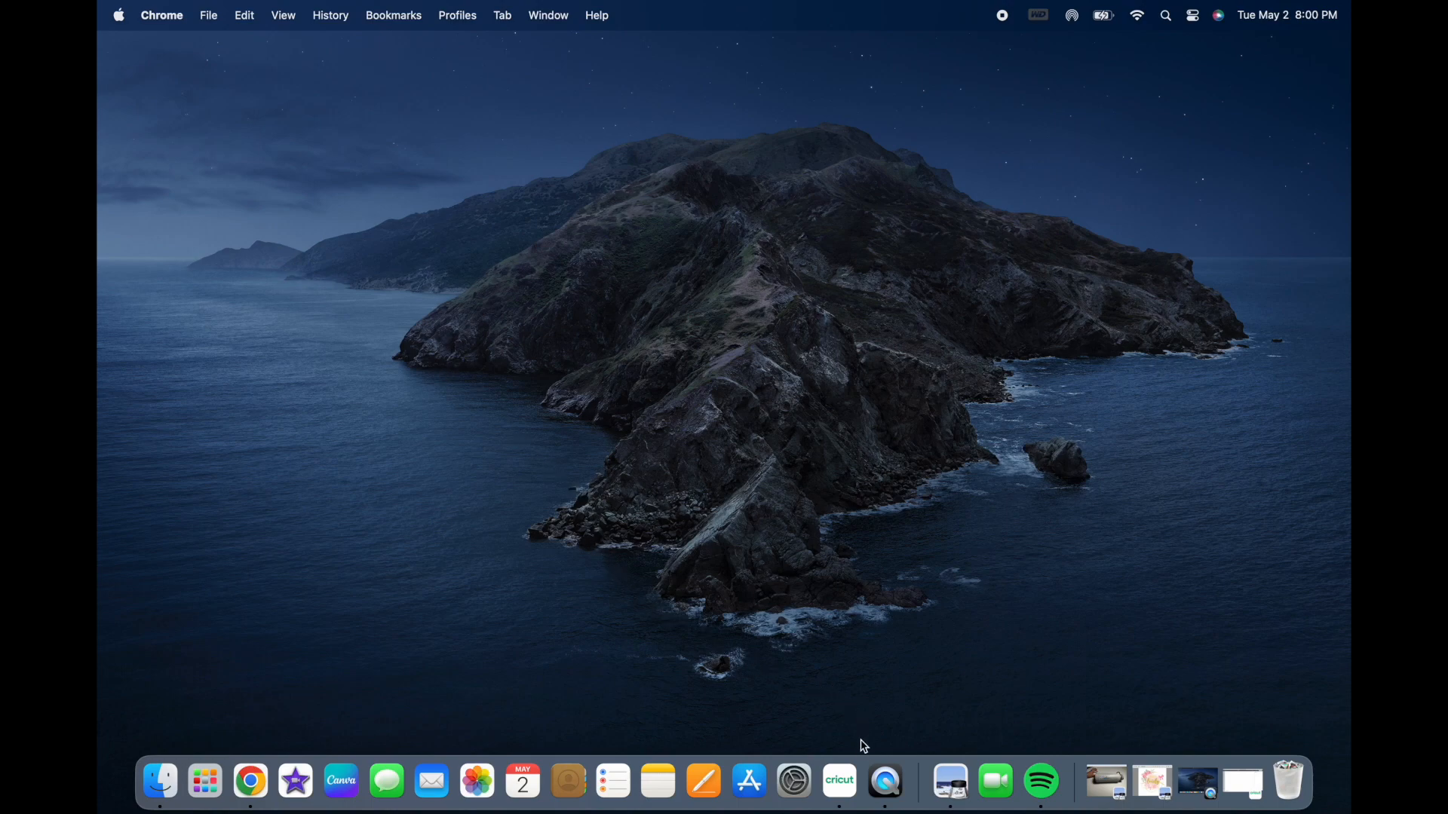
Step: Switch to Cricut Design Space and open the saved Spotify Buttons project on the canvas for customizing
click(841, 782)
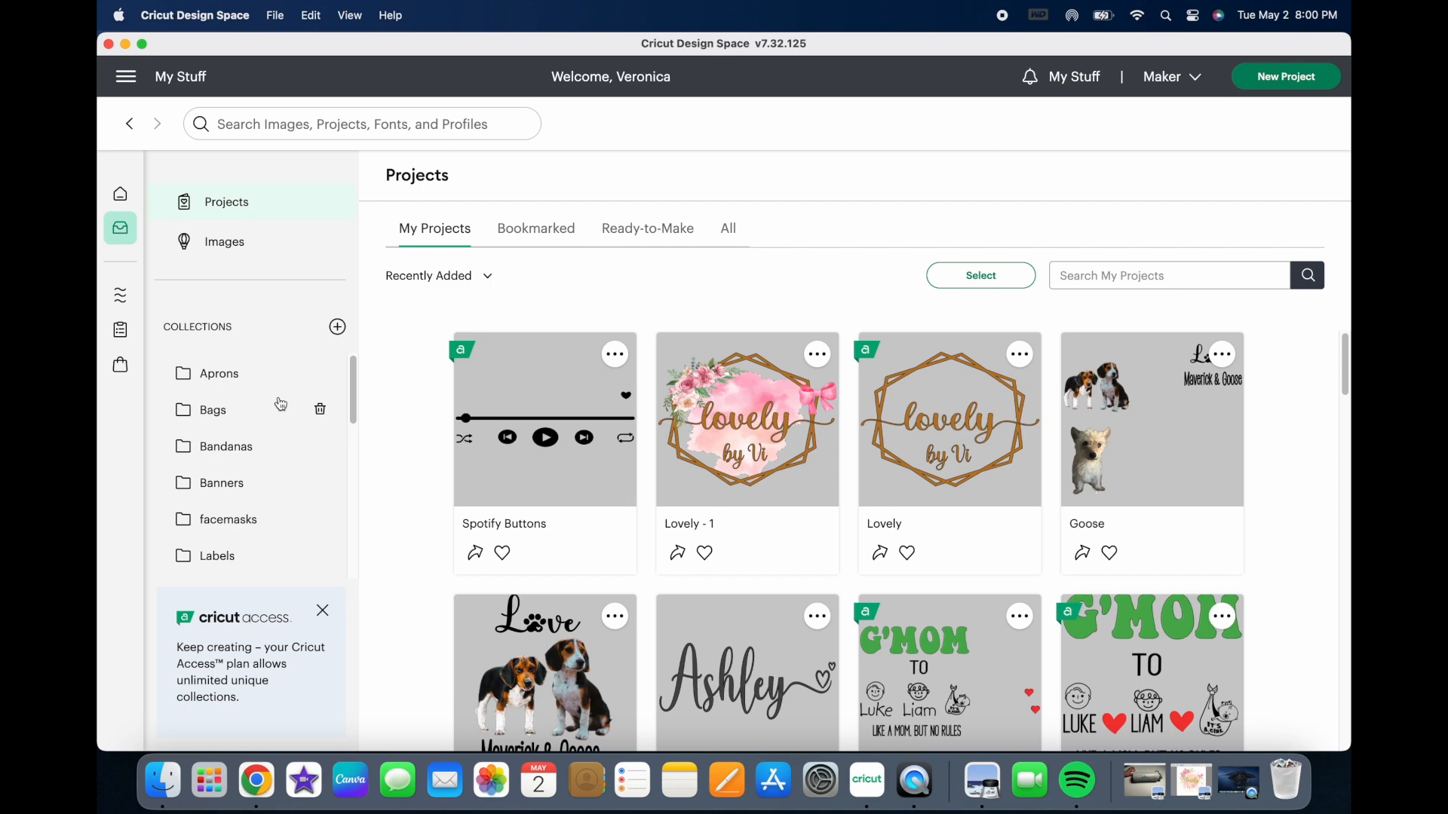
click(572, 406)
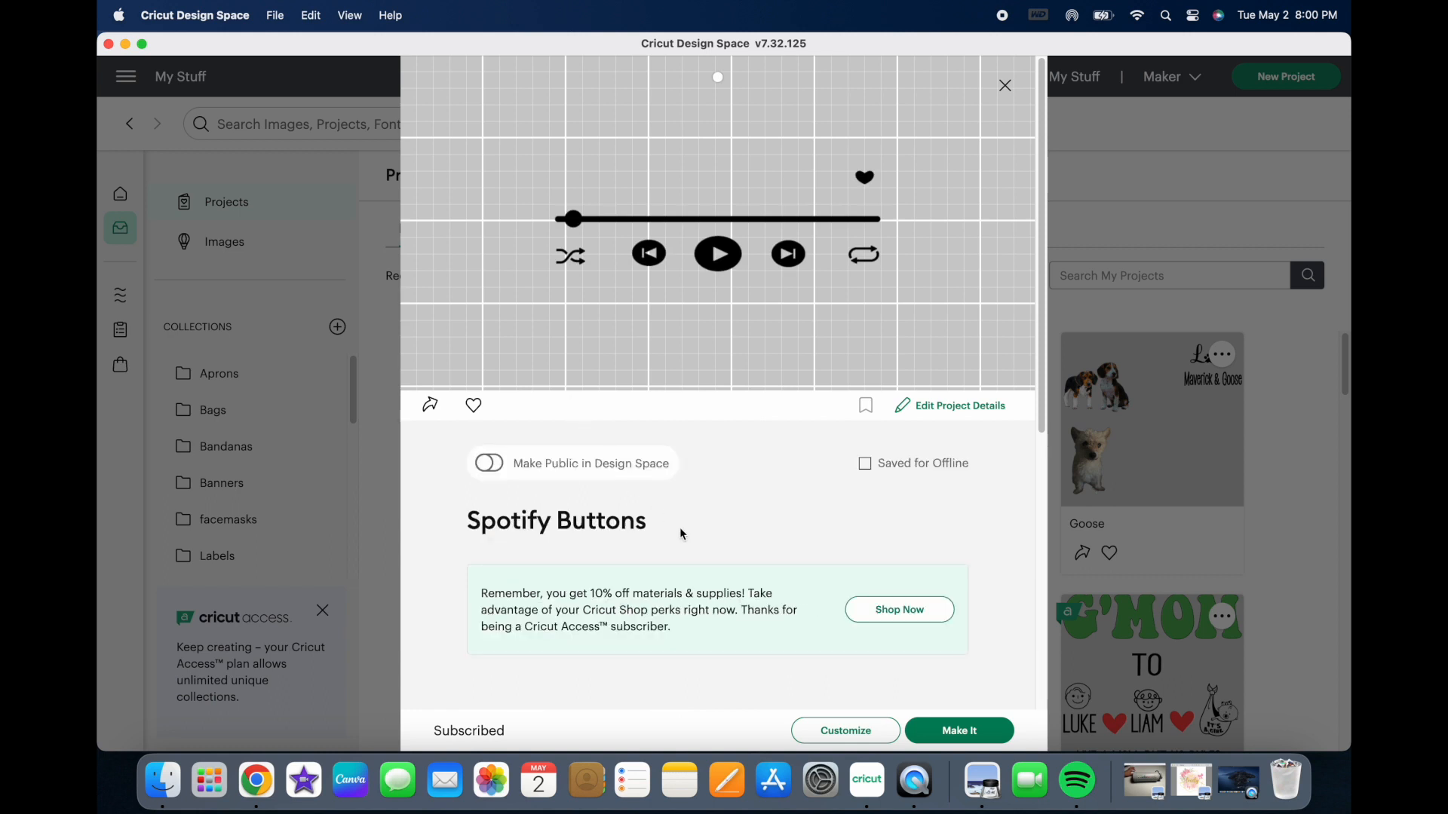
click(860, 733)
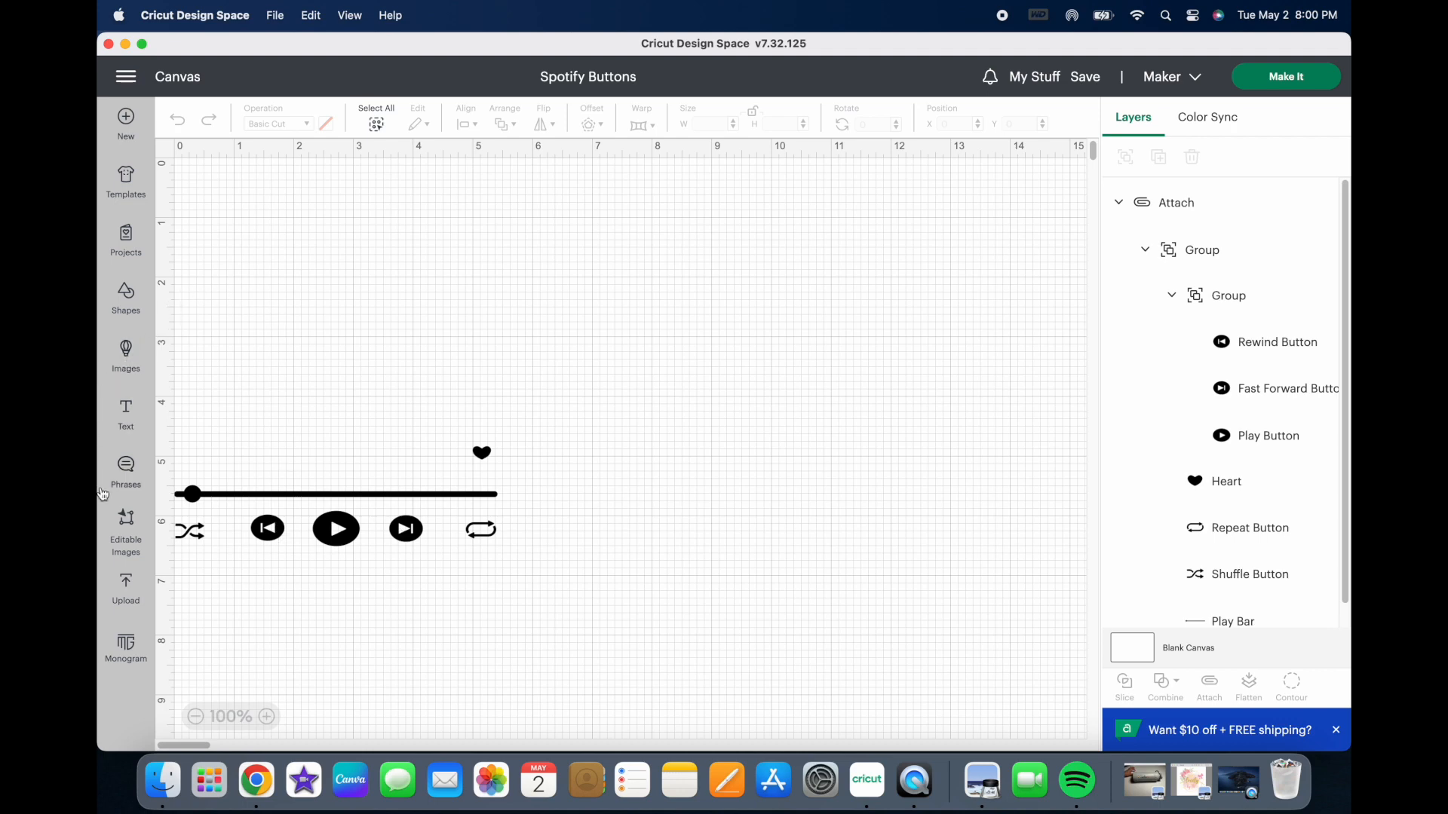
Step: Delete the old Spotify code image from the recent image uploads
click(131, 598)
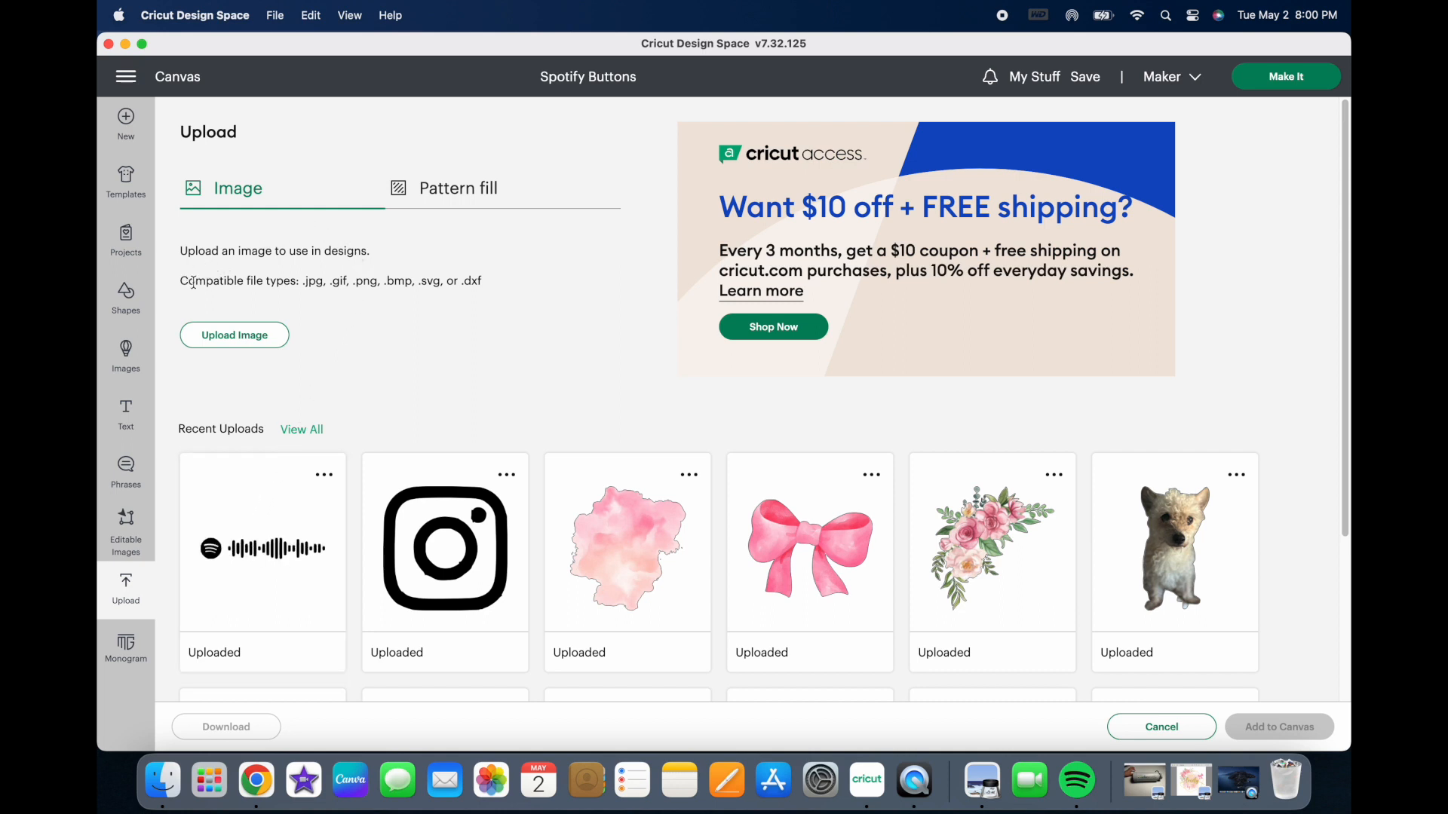
click(325, 483)
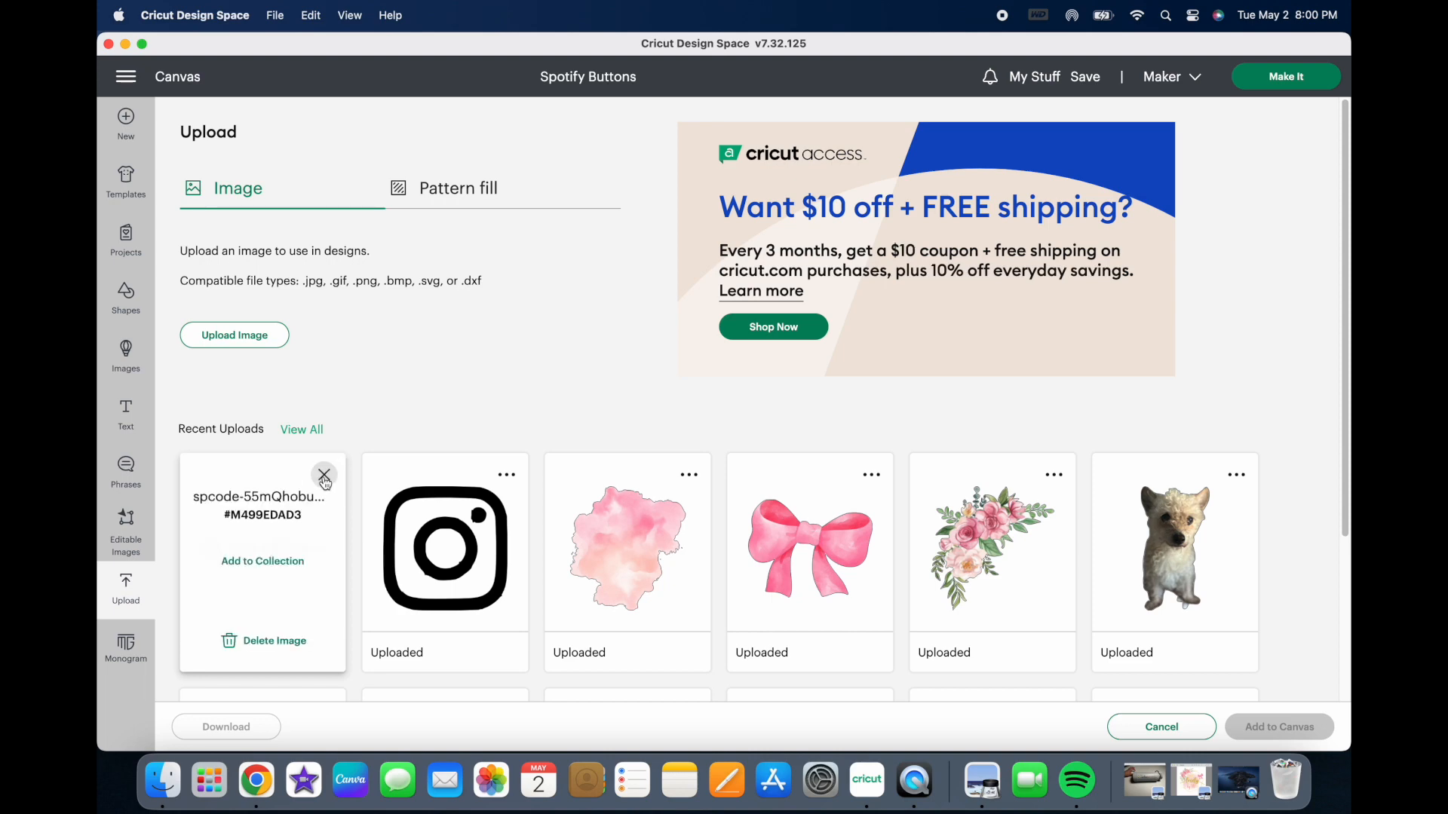
click(291, 640)
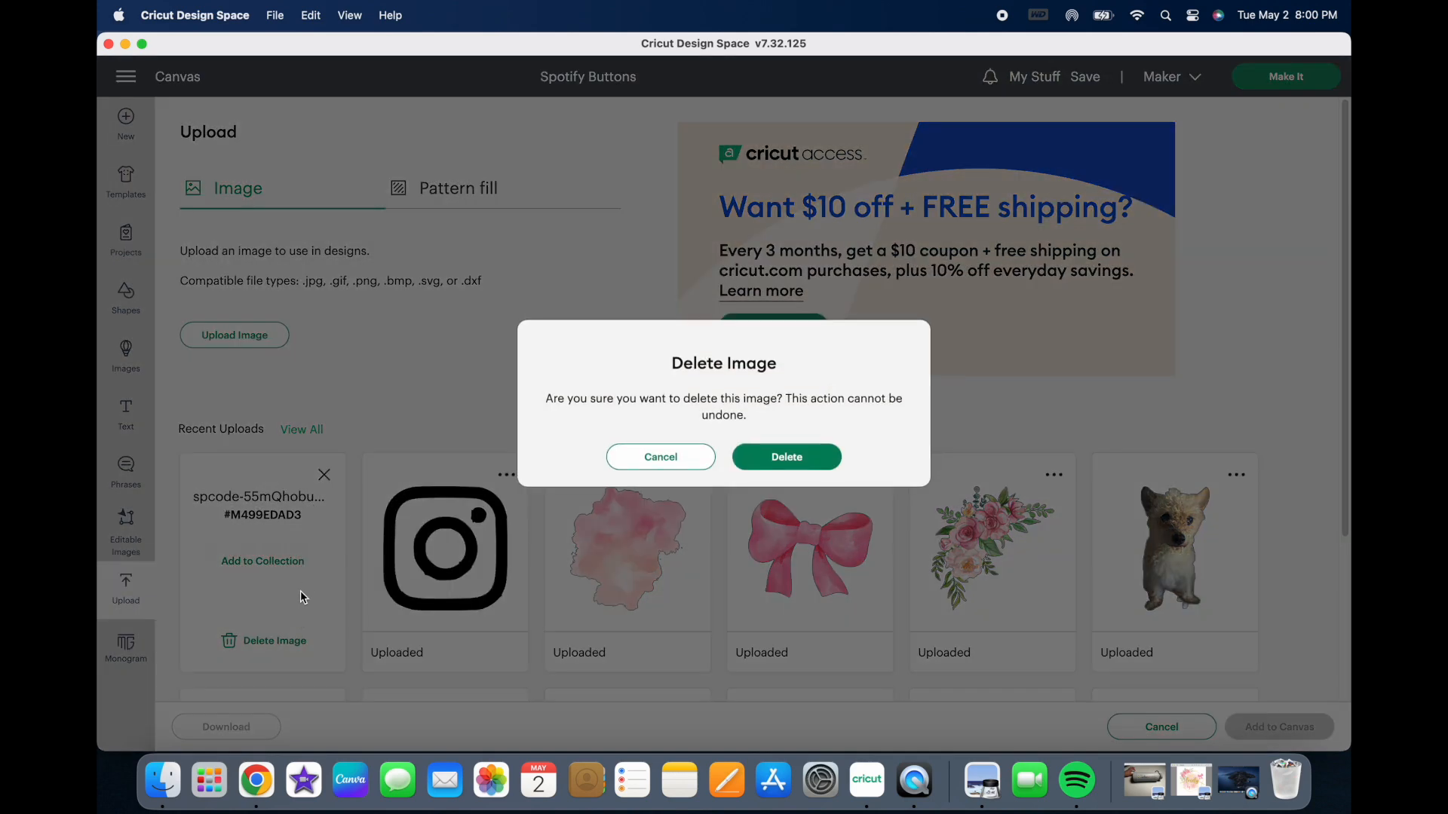
click(782, 464)
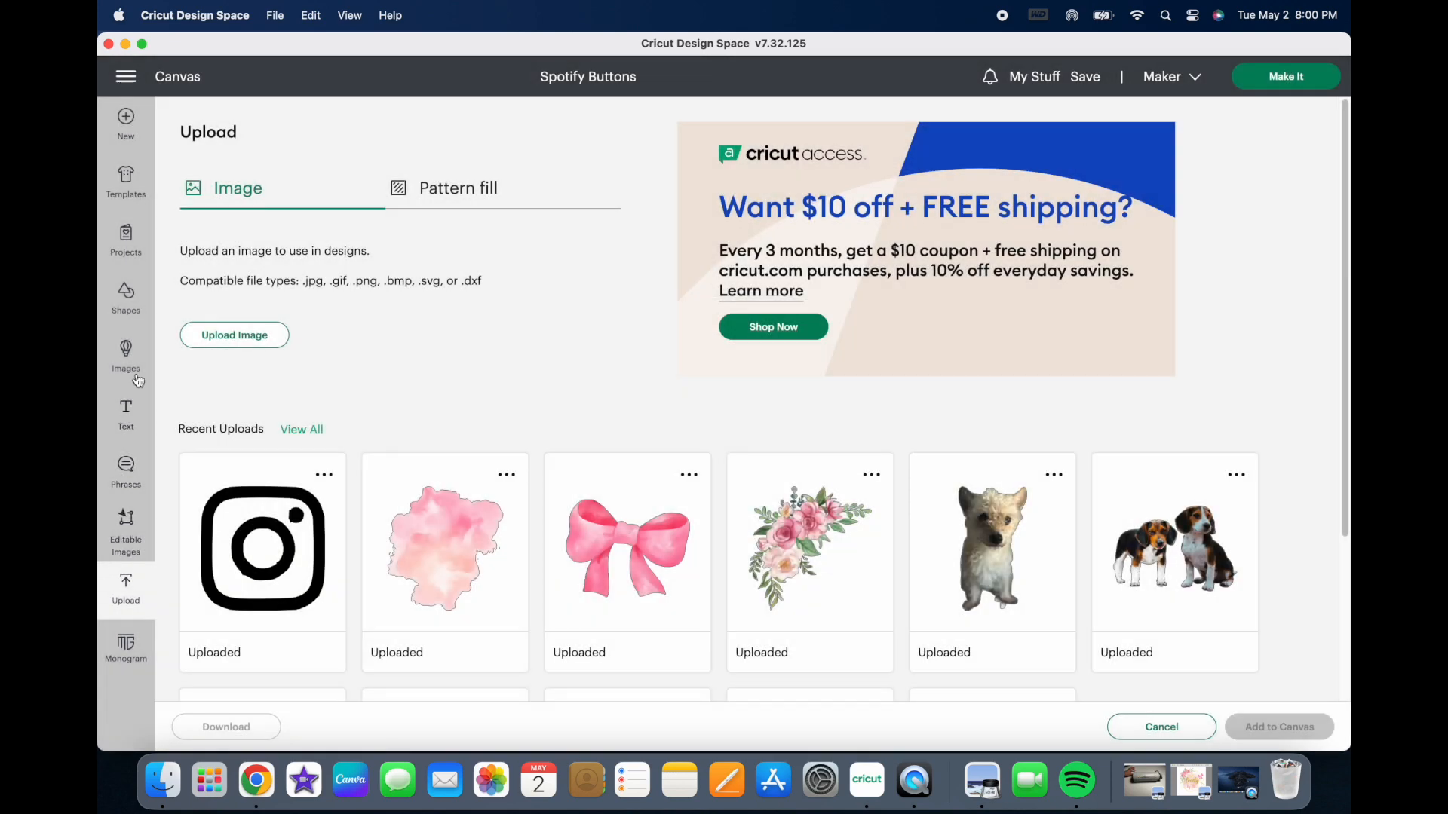
Step: Load the newest Spotify code JPEG, ending in (9), from Downloads for upload and set its image type to Complex
click(239, 346)
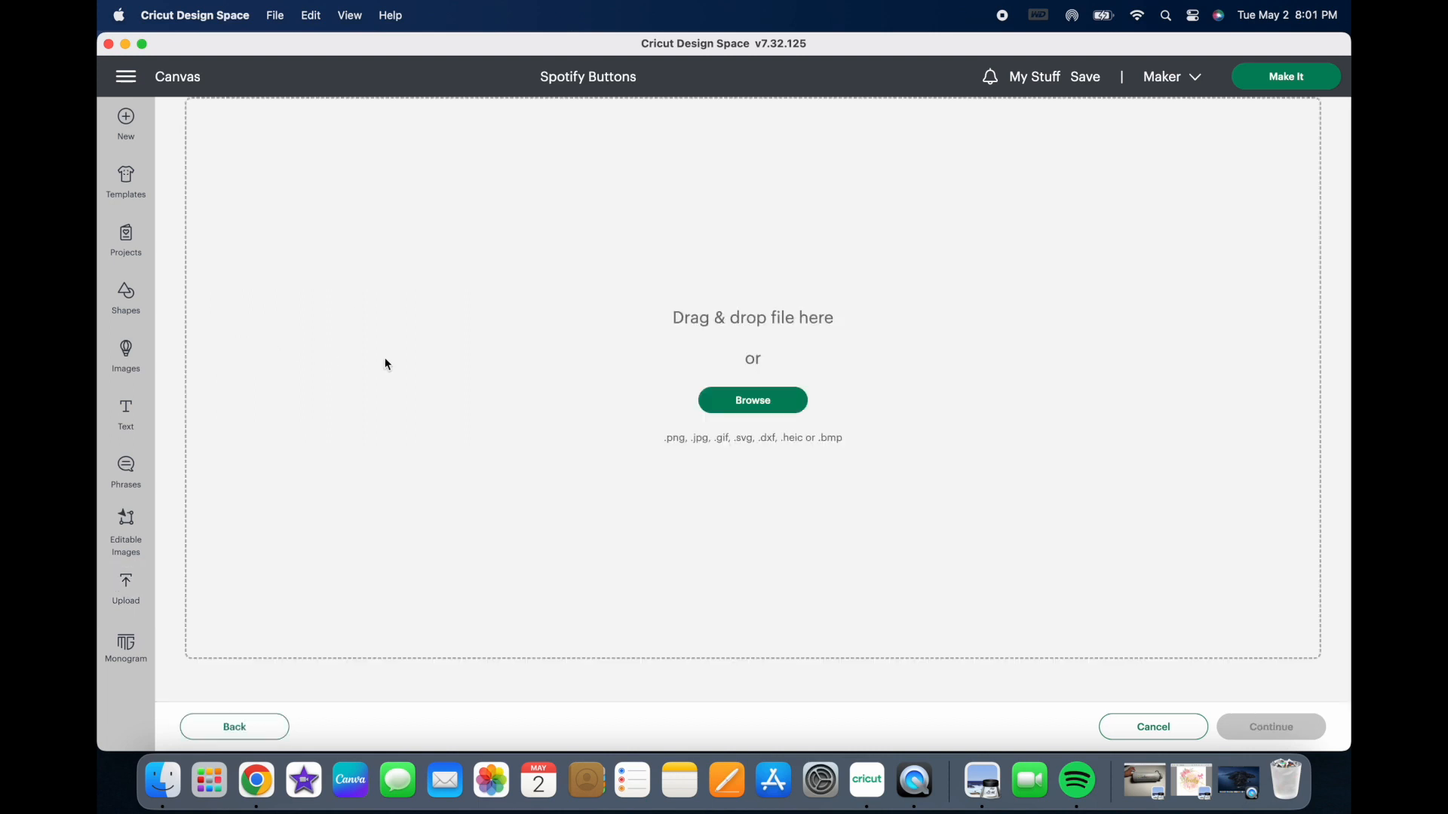
click(760, 406)
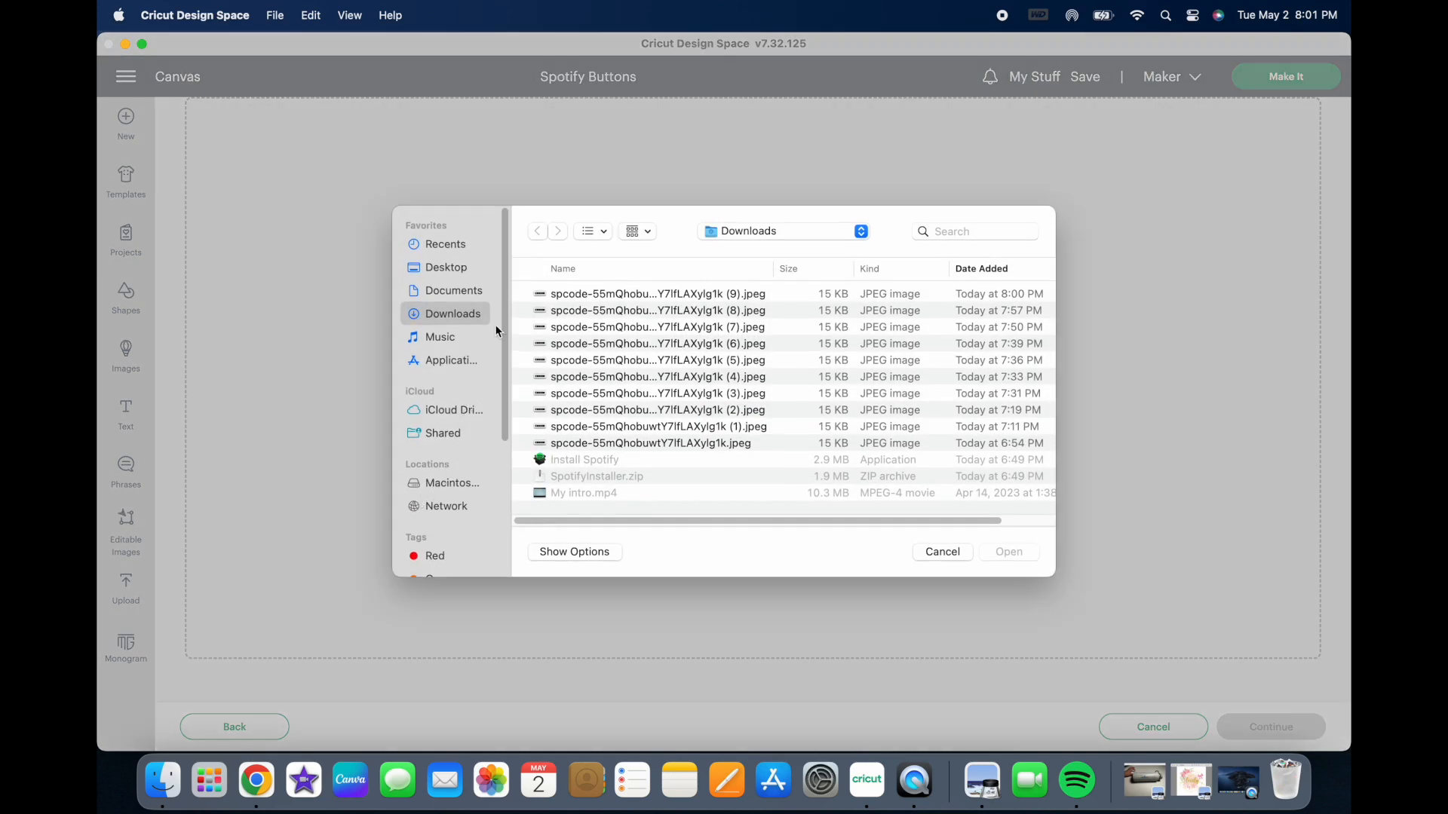
click(587, 296)
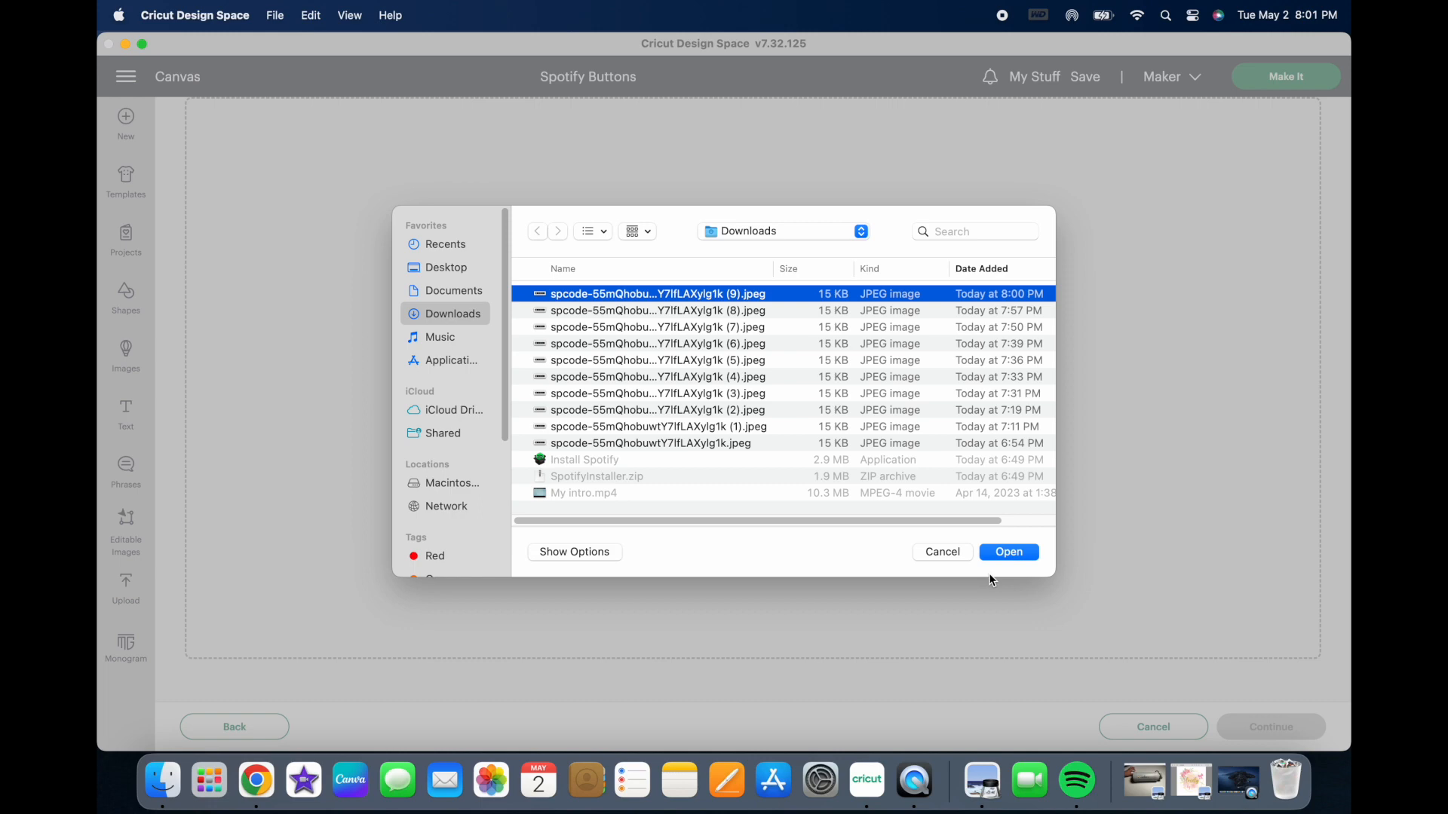
click(1011, 554)
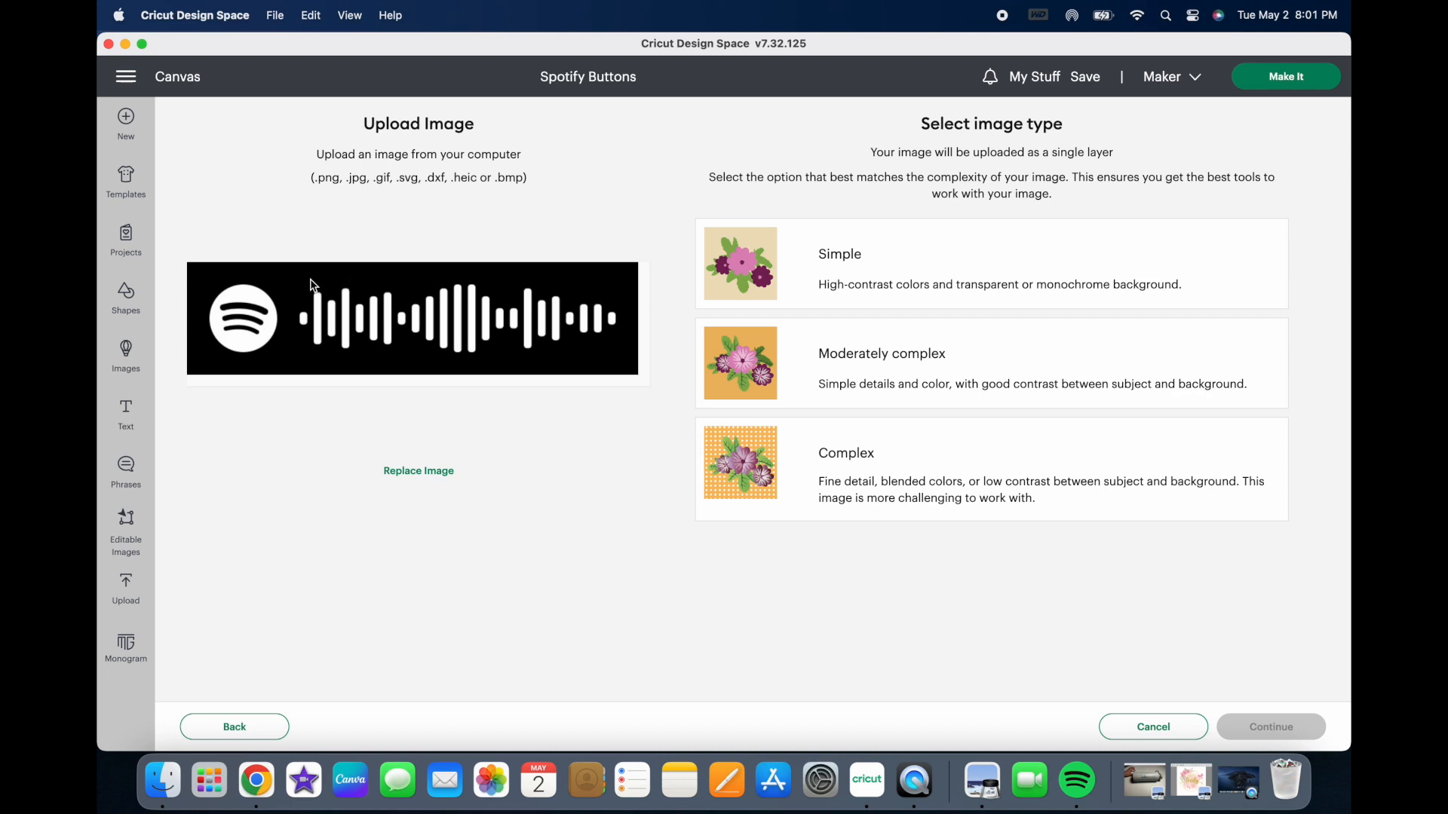
click(752, 473)
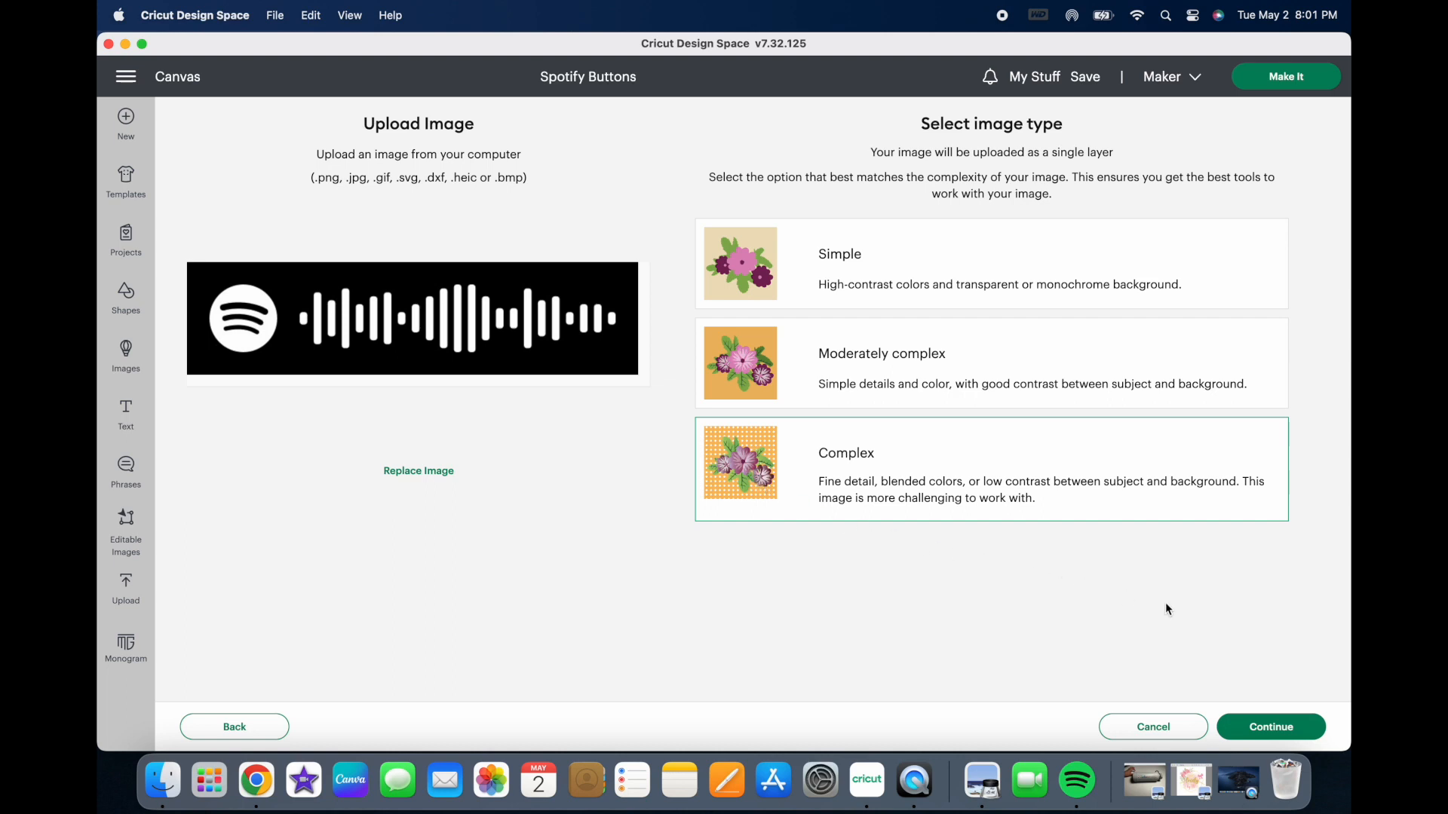
click(1271, 727)
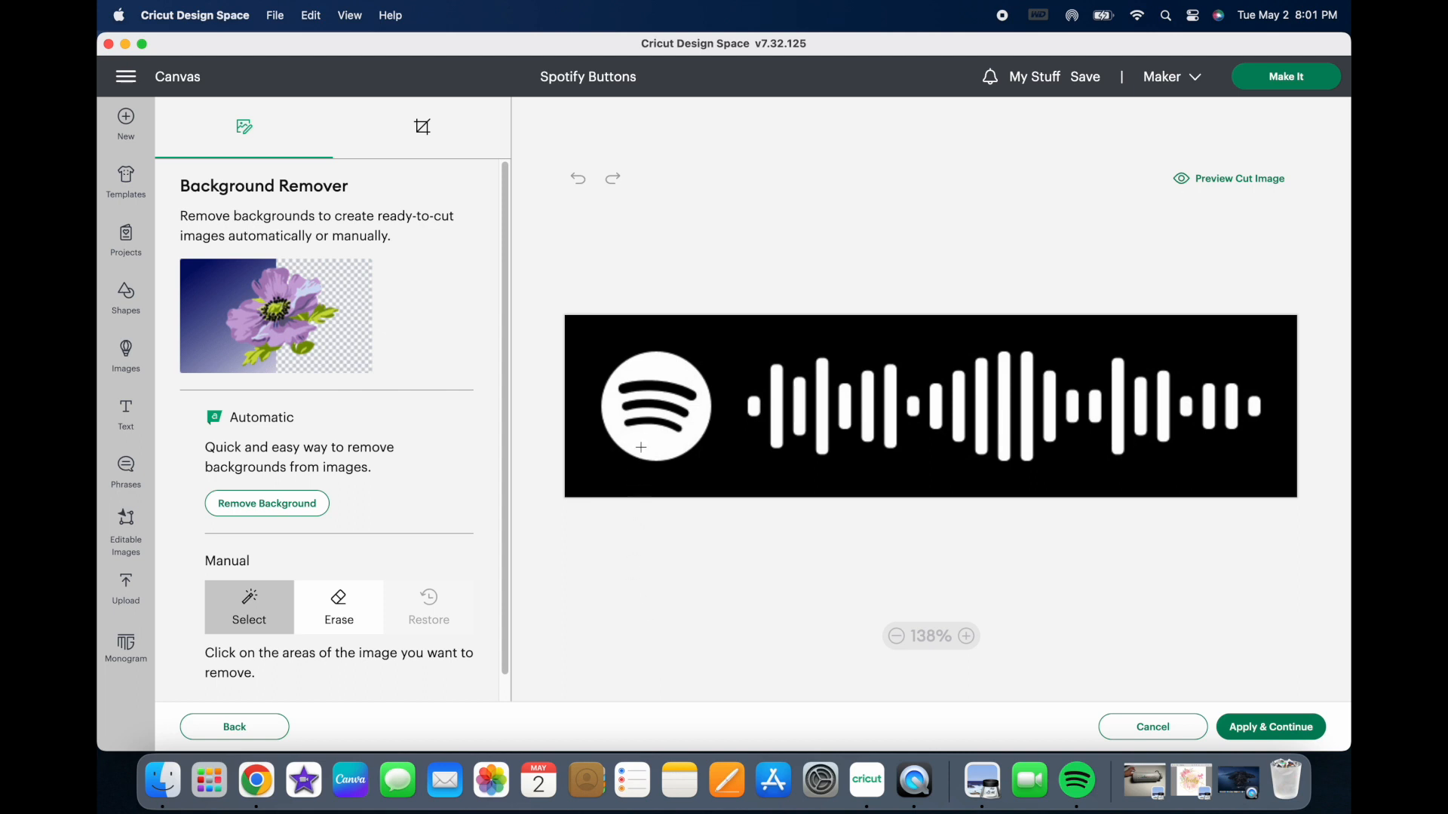
Step: Remove the black background and the three black arcs inside the Spotify logo, and apply the background removal
click(609, 472)
click(661, 423)
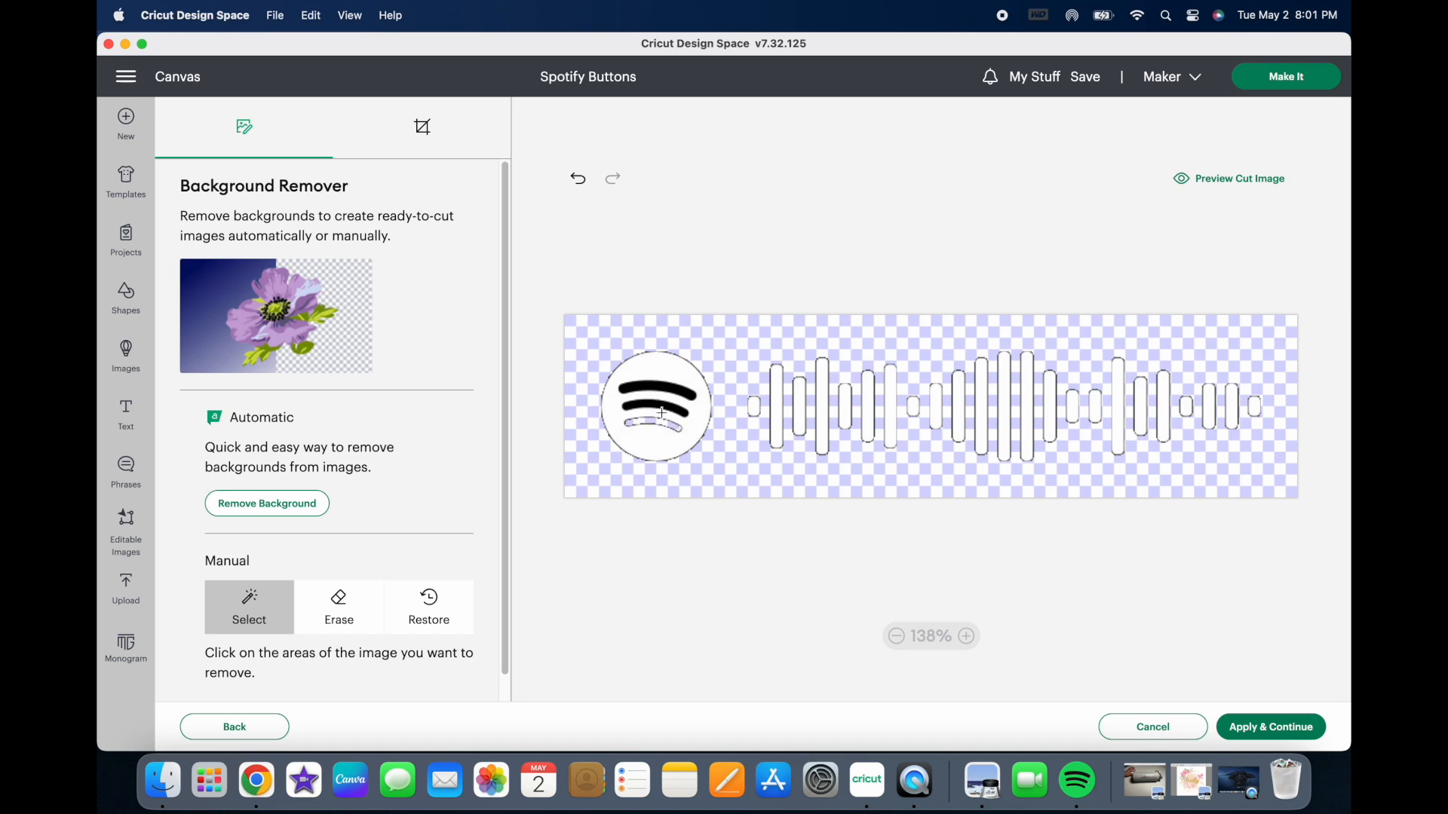
click(663, 406)
click(665, 387)
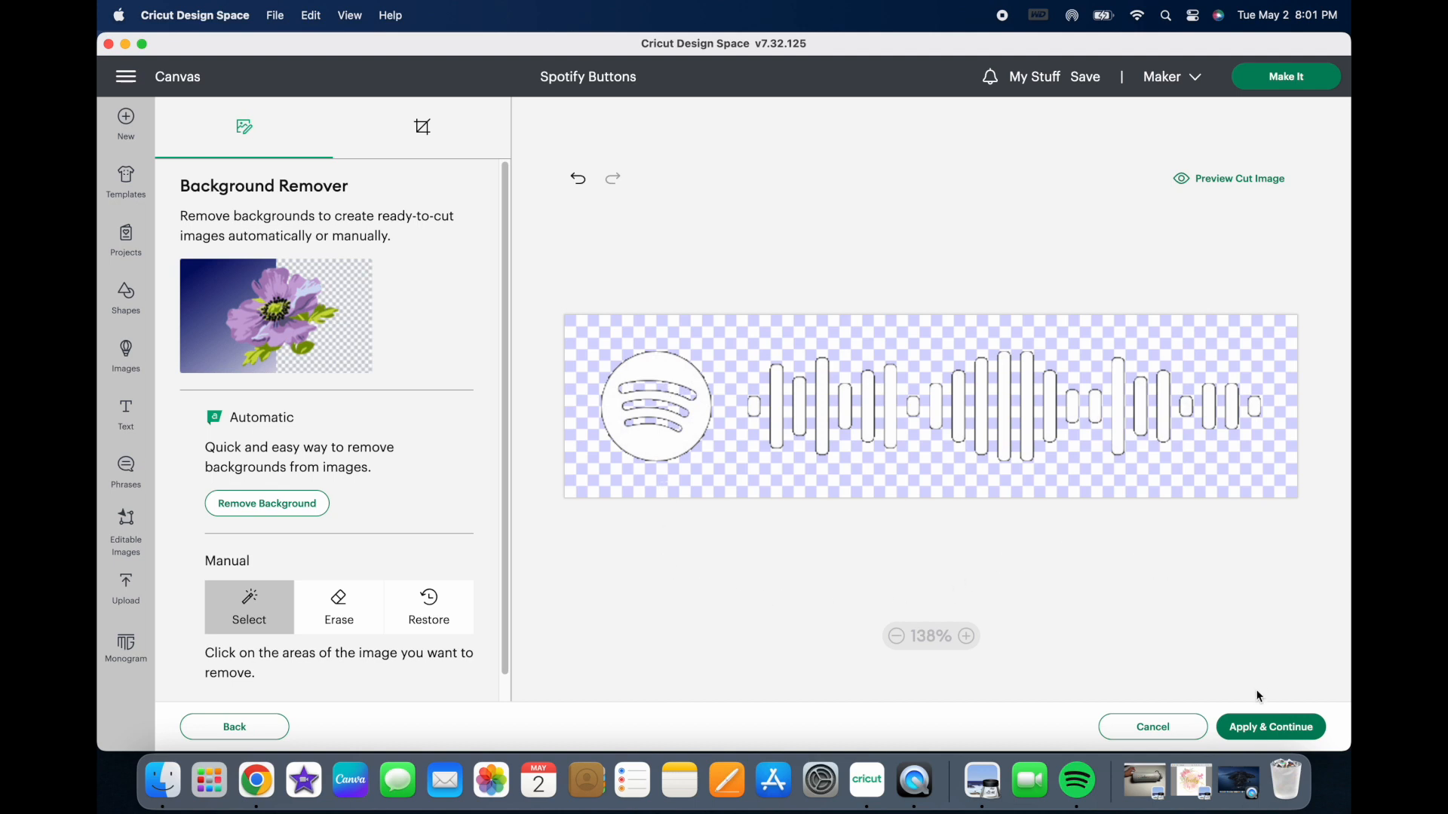
click(1282, 728)
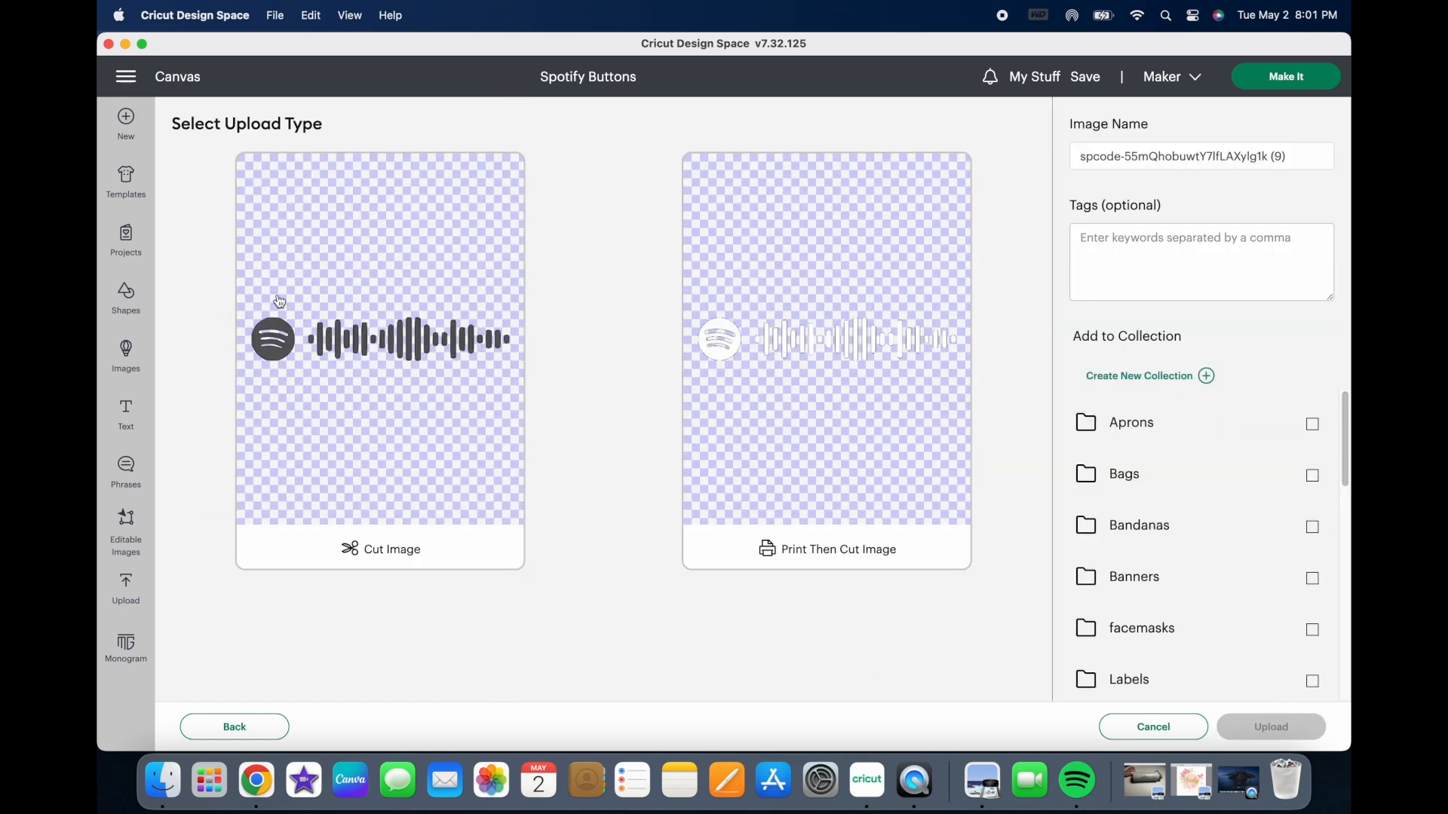
Step: Upload the Spotify code as a Cut Image and add it from the recent uploads to the canvas
click(392, 553)
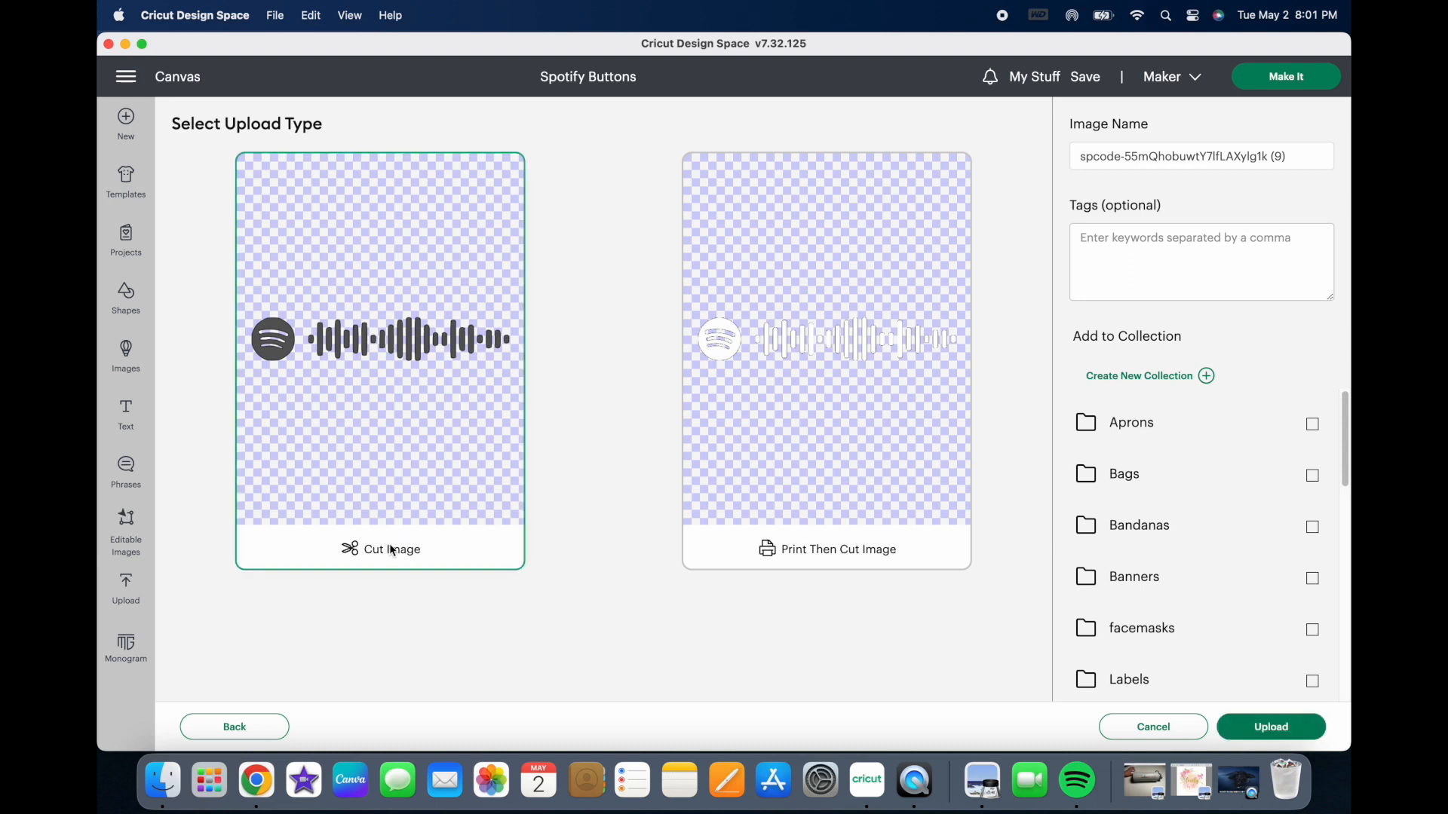
click(1246, 729)
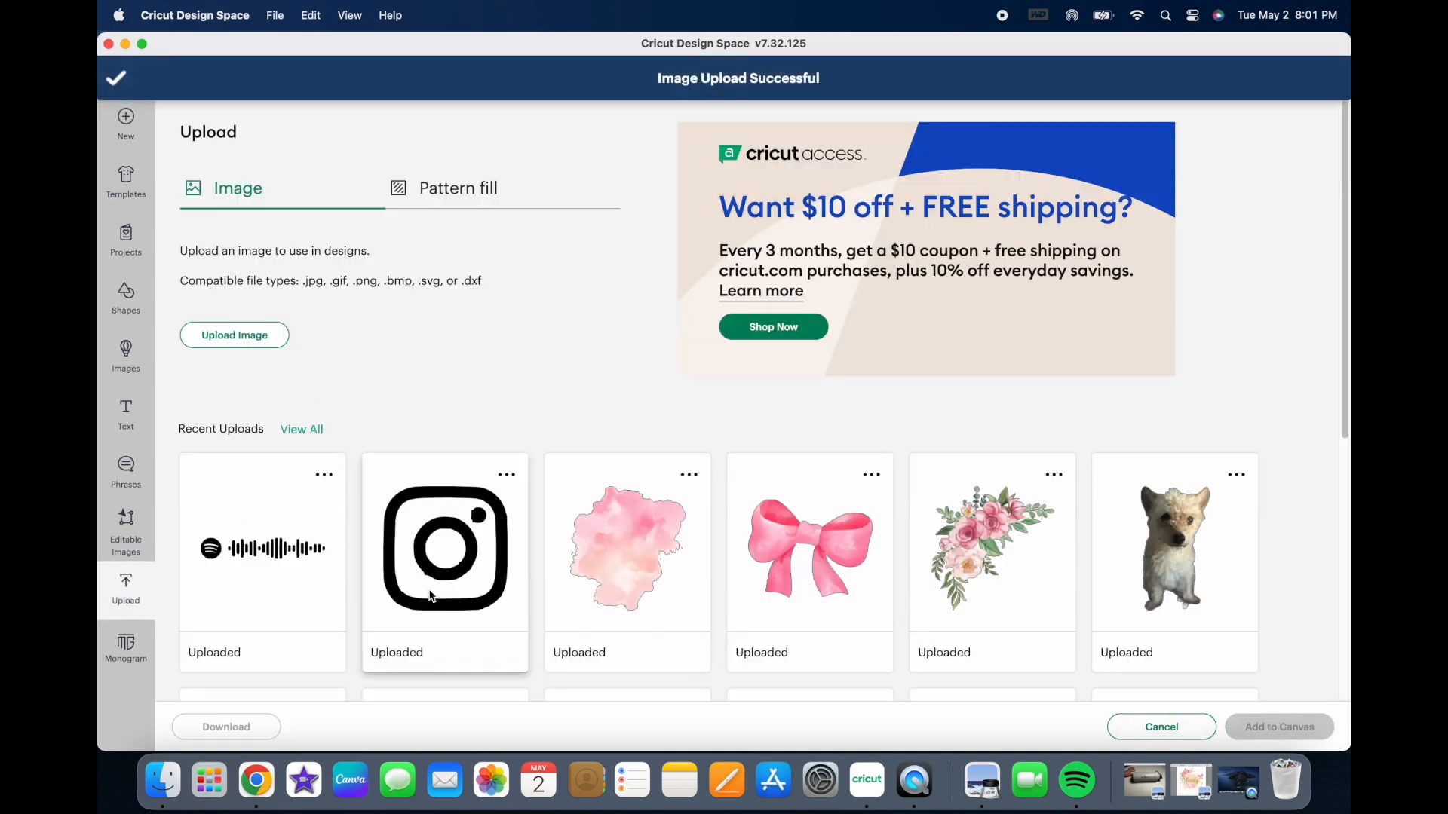
click(252, 560)
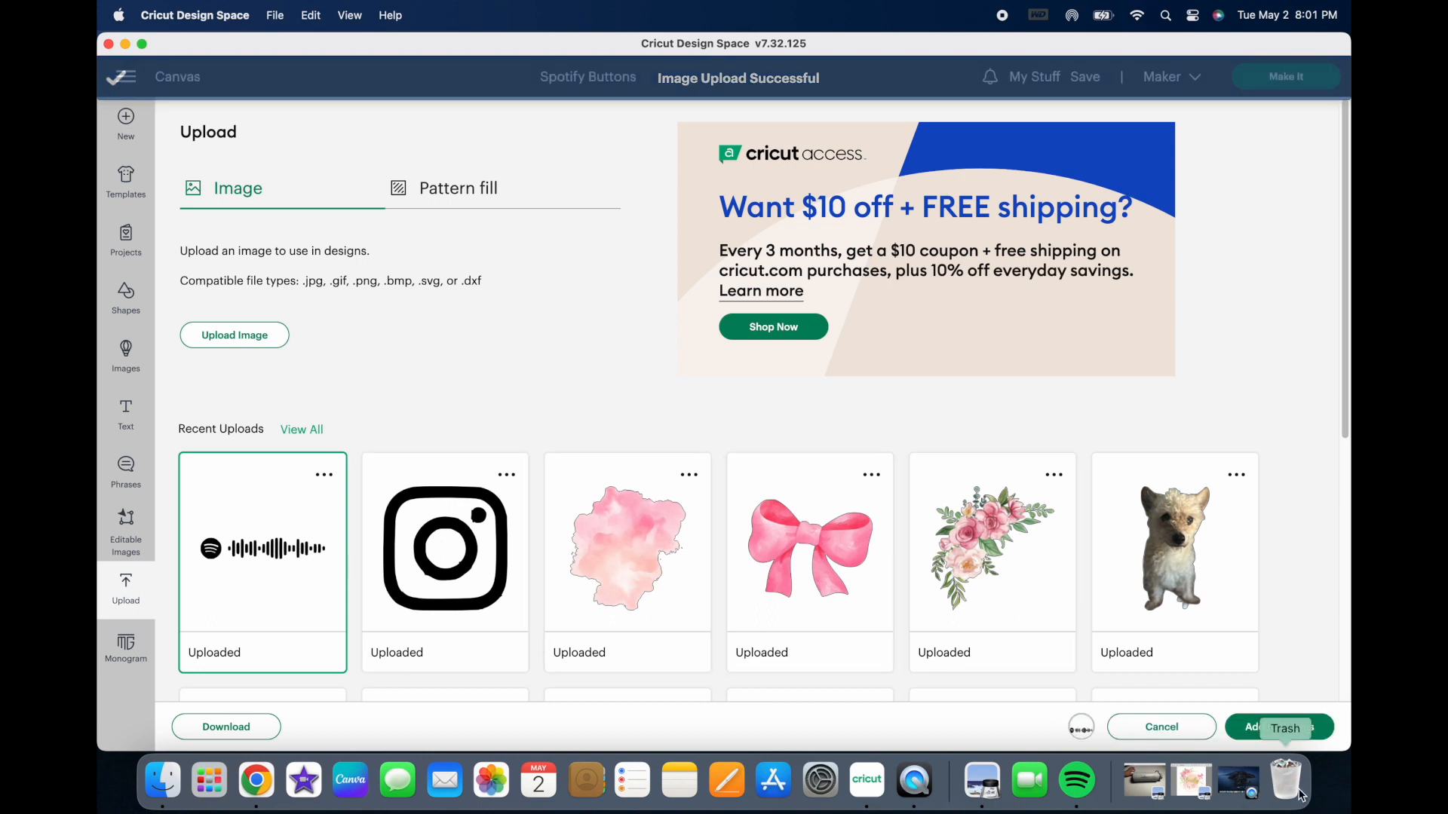
click(1271, 729)
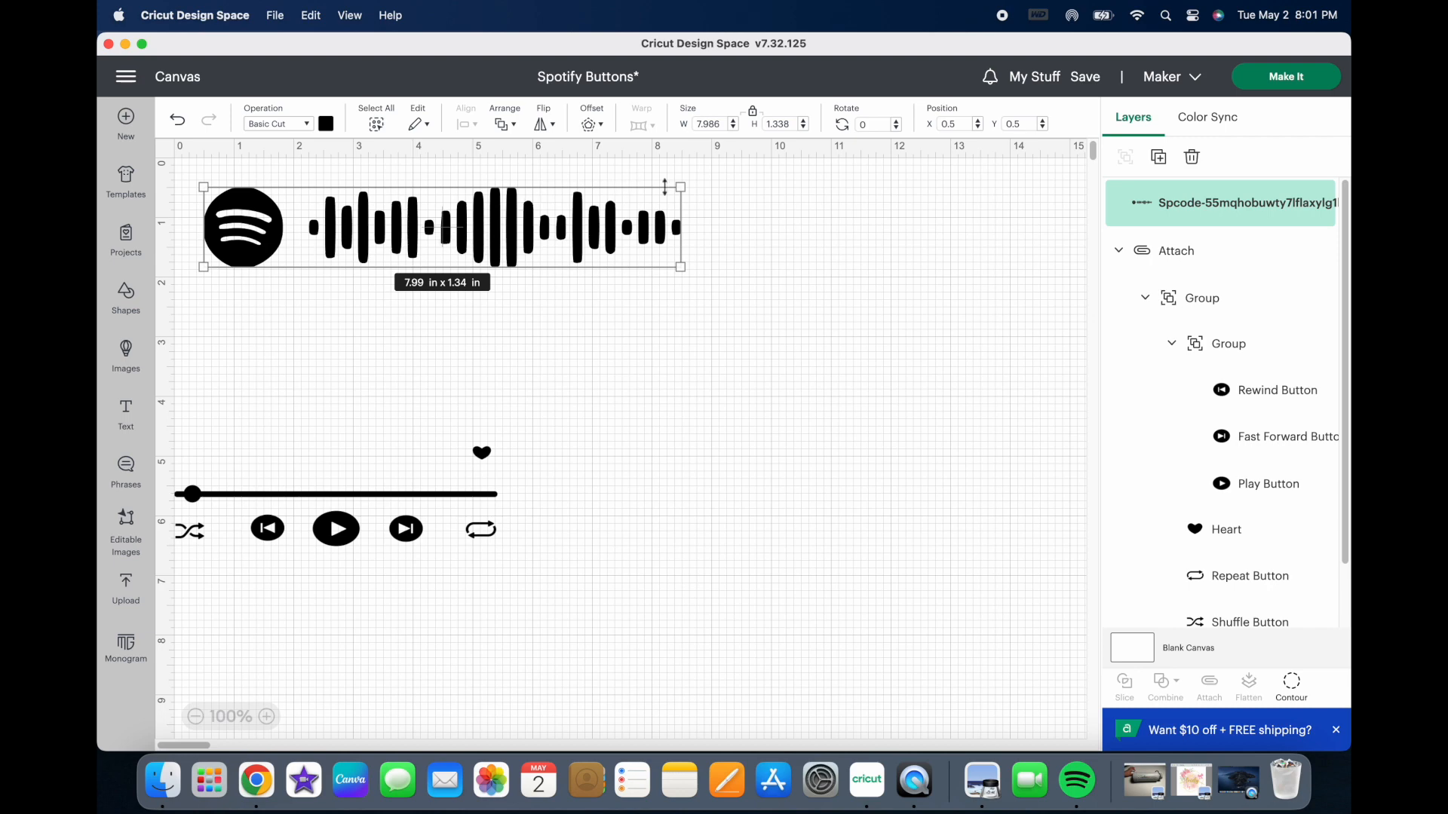
Step: Shrink the Spotify code to about 4.09 x 0.69 in and place it just above the player buttons
drag(682, 190, 450, 228)
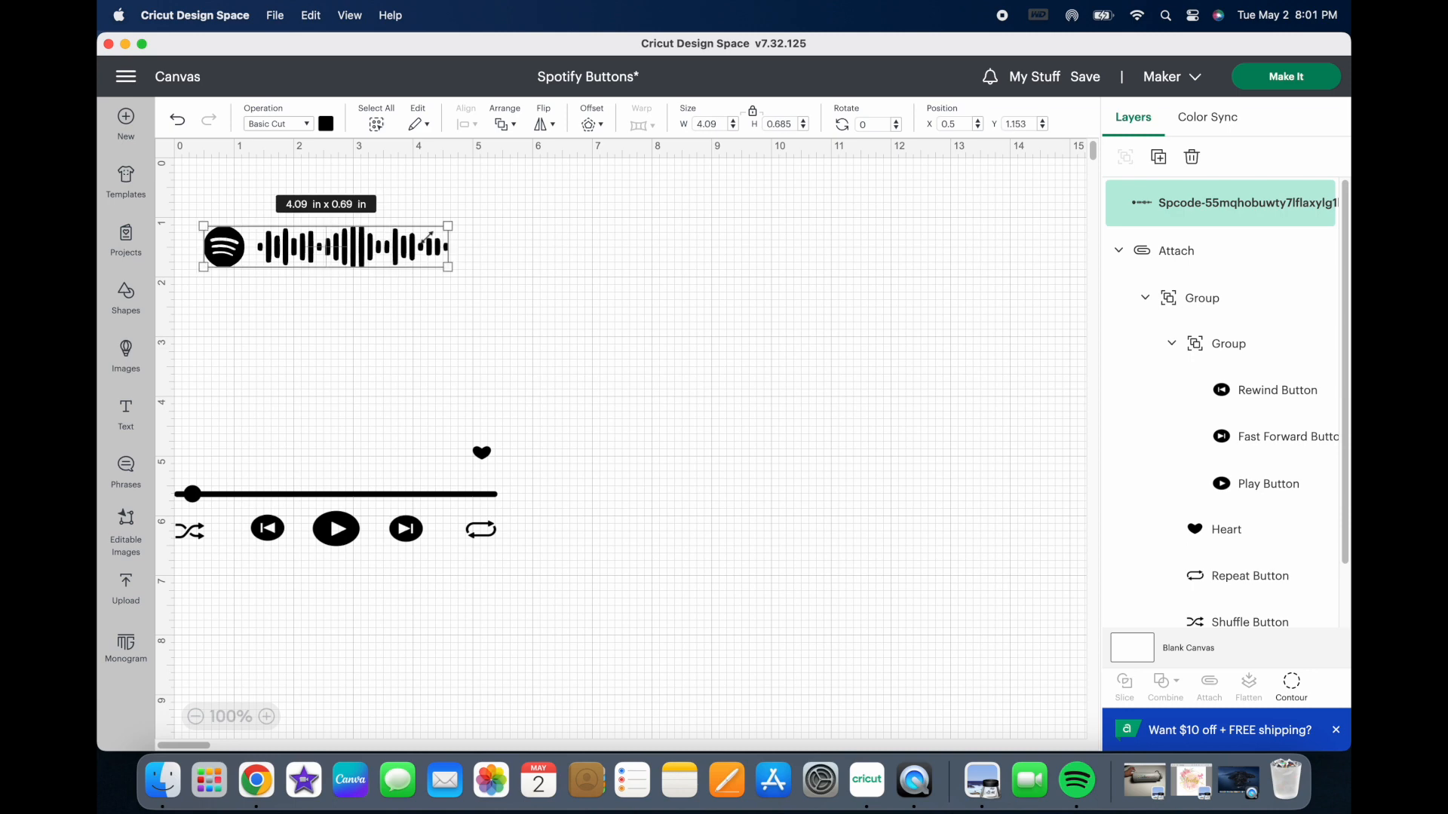
drag(339, 256, 347, 395)
click(621, 442)
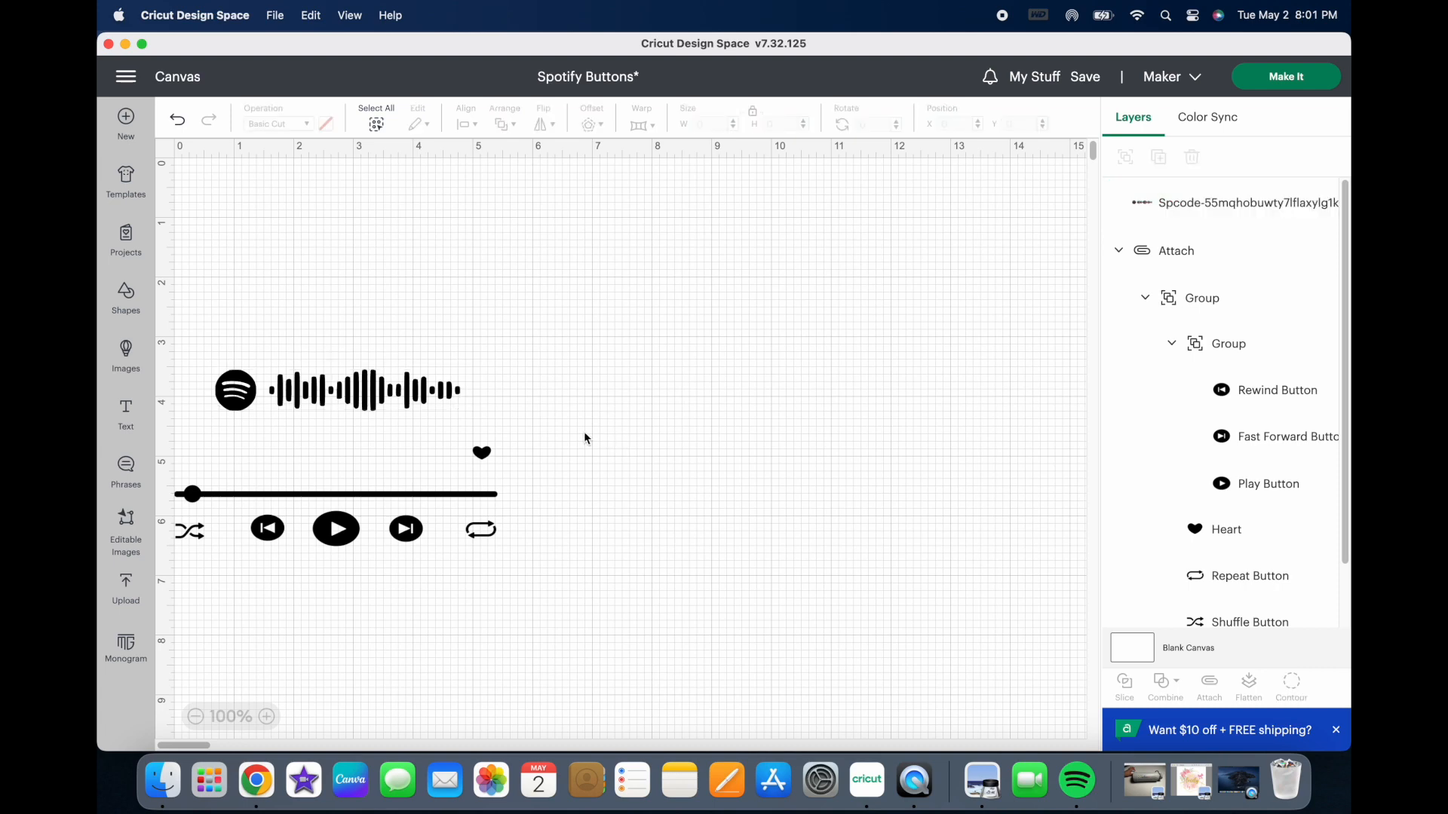
Step: Add a text object to the canvas and set its font to the system font Arial
click(126, 420)
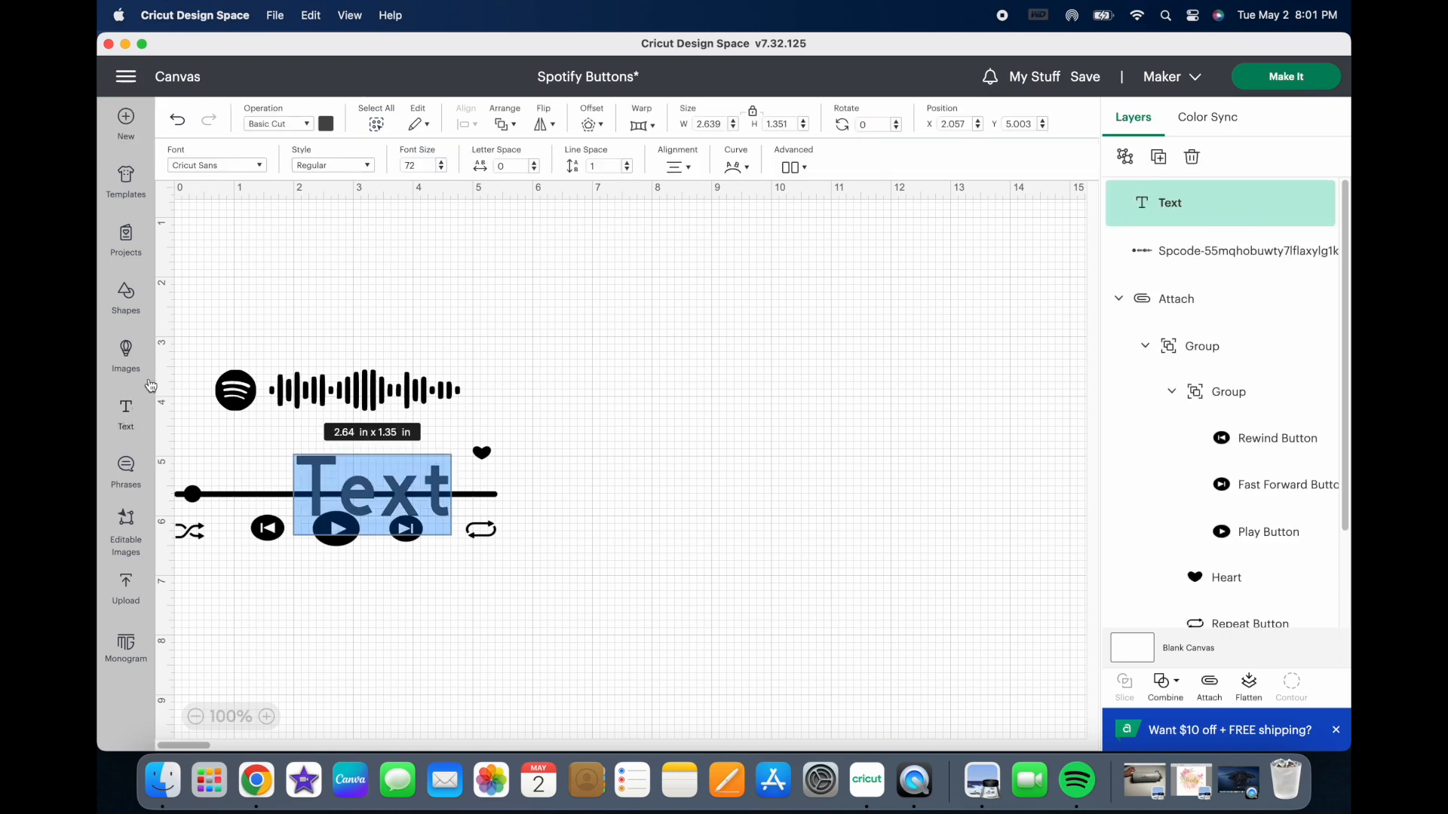
click(225, 166)
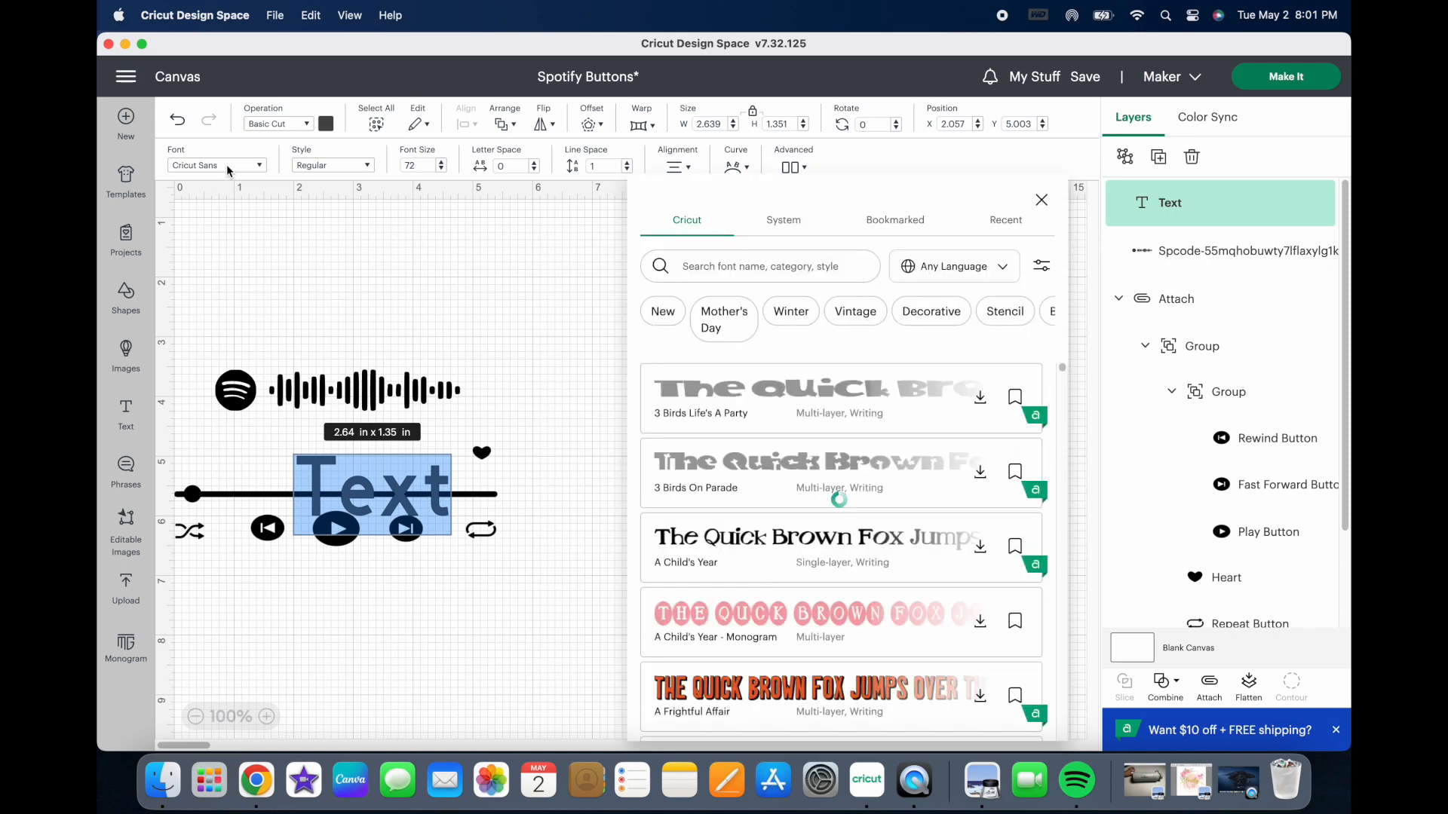
click(690, 270)
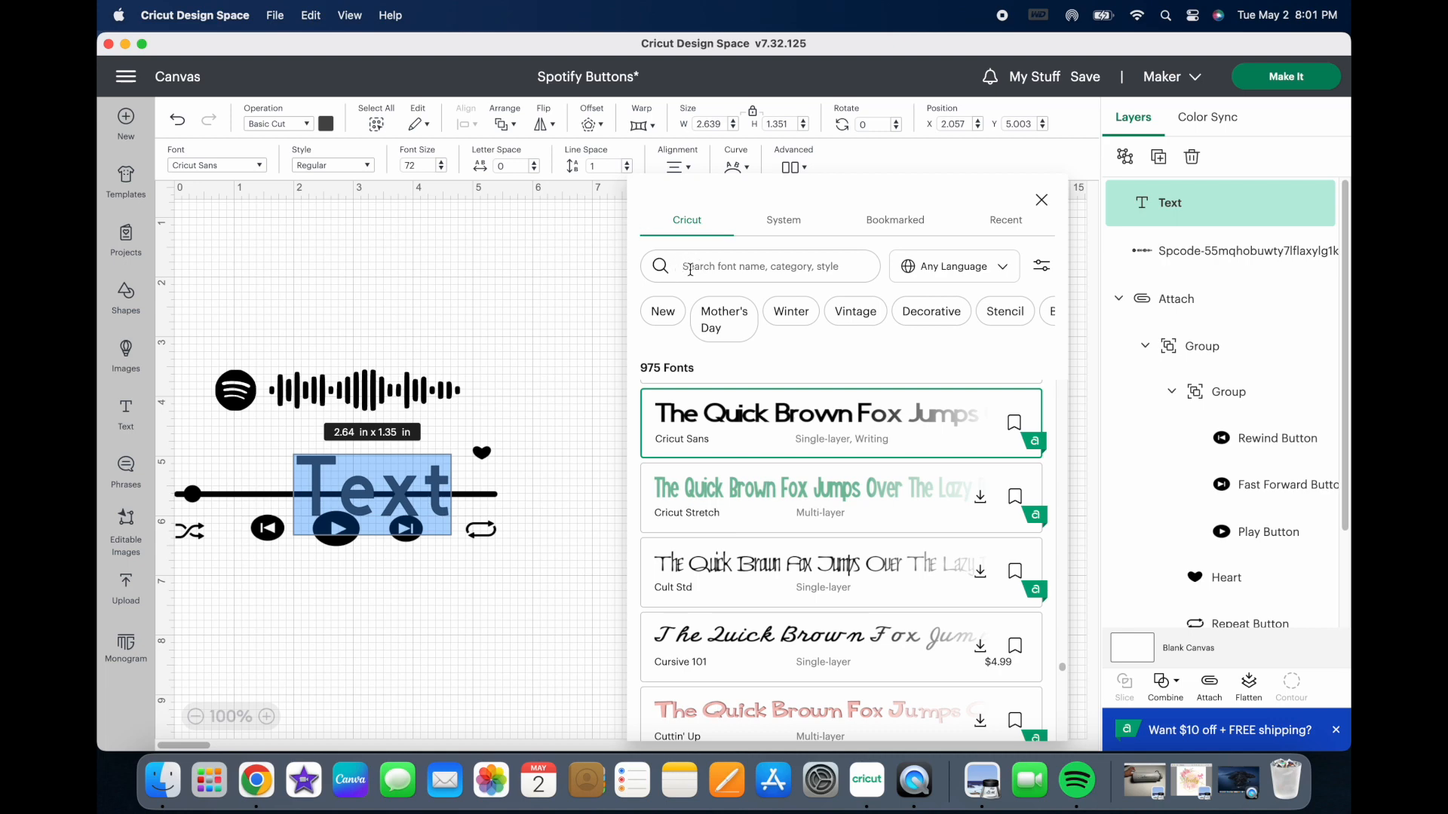
text(arial)
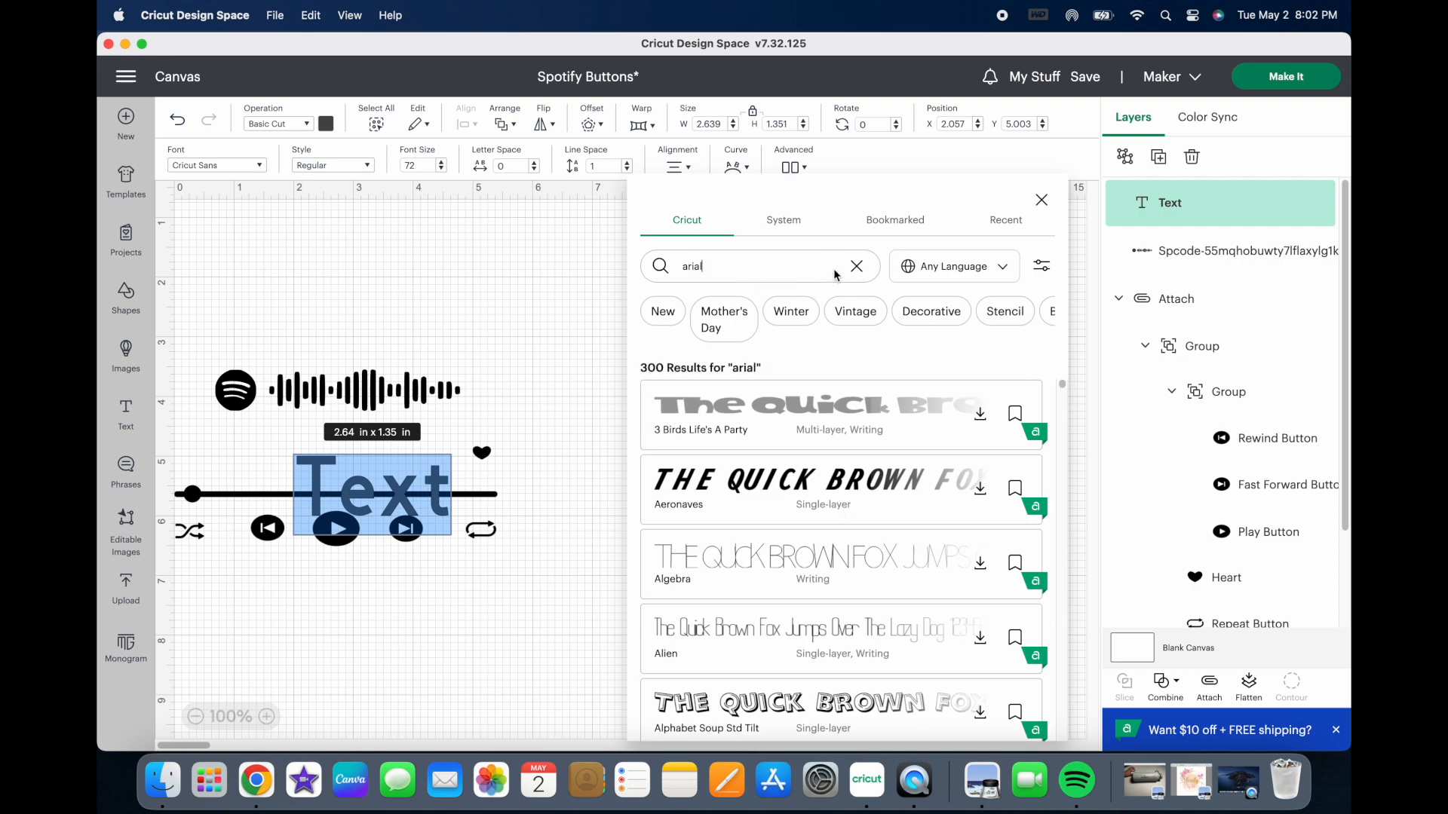
click(782, 226)
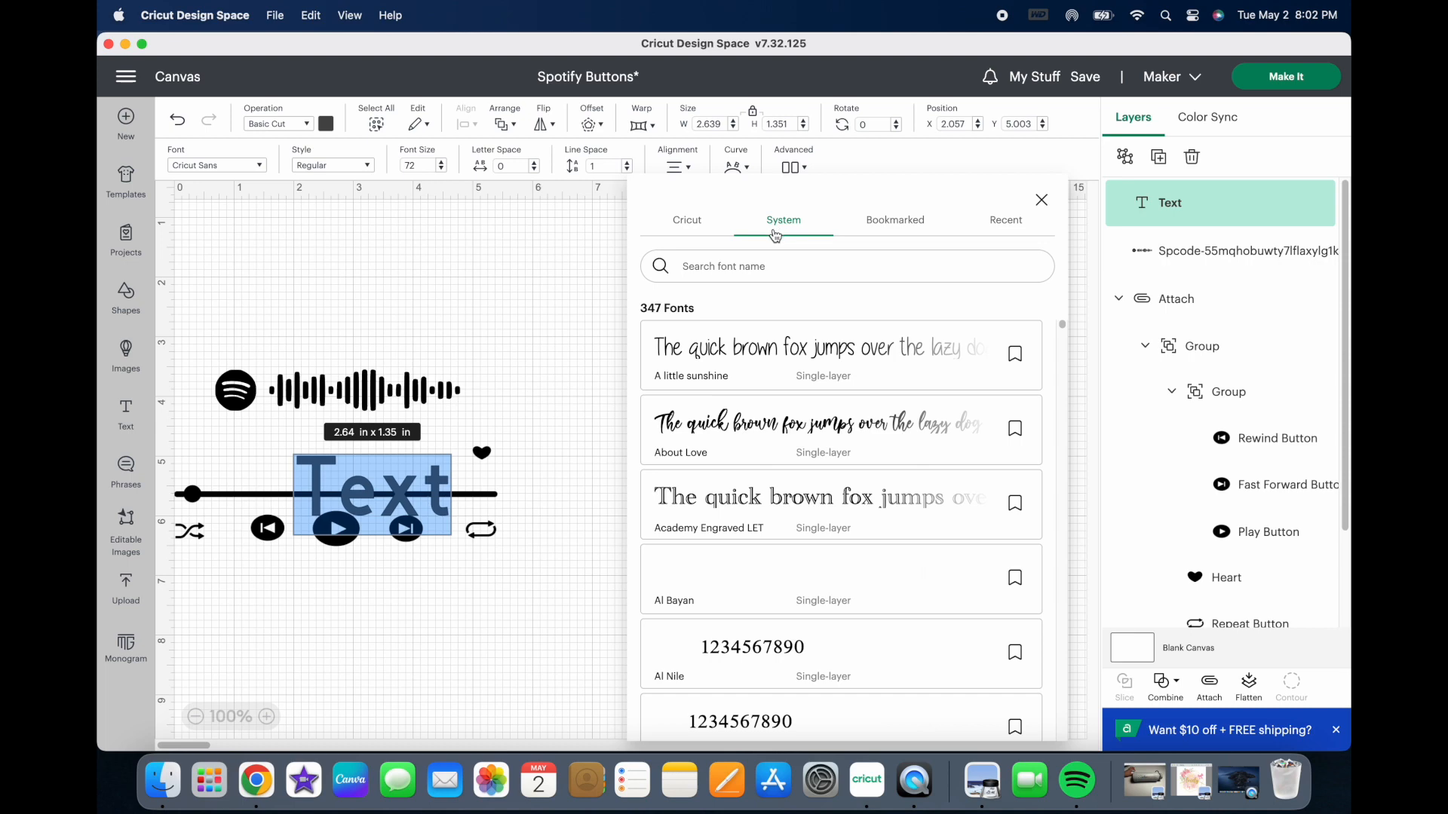
click(747, 262)
text(Arial)
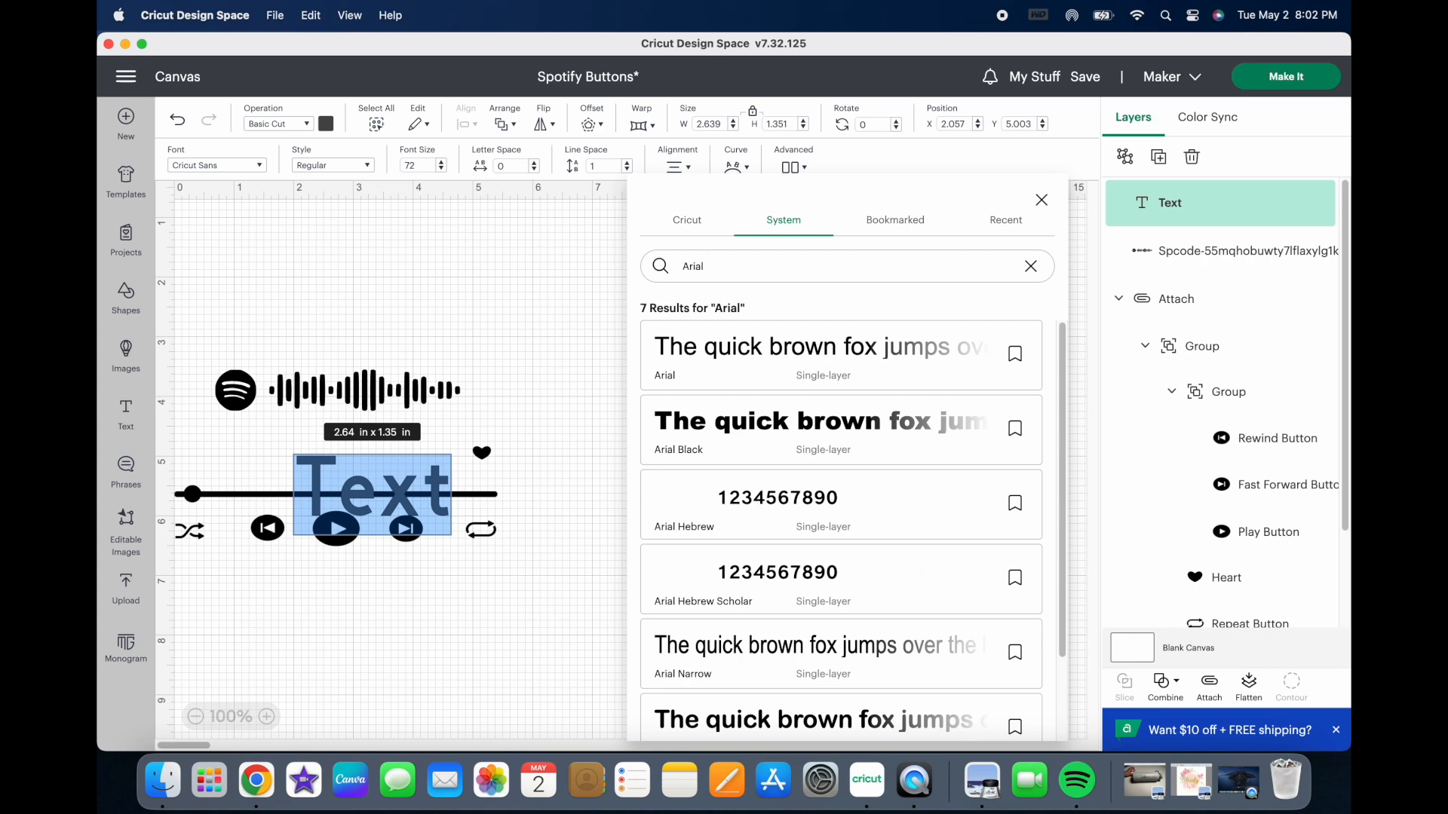
click(716, 380)
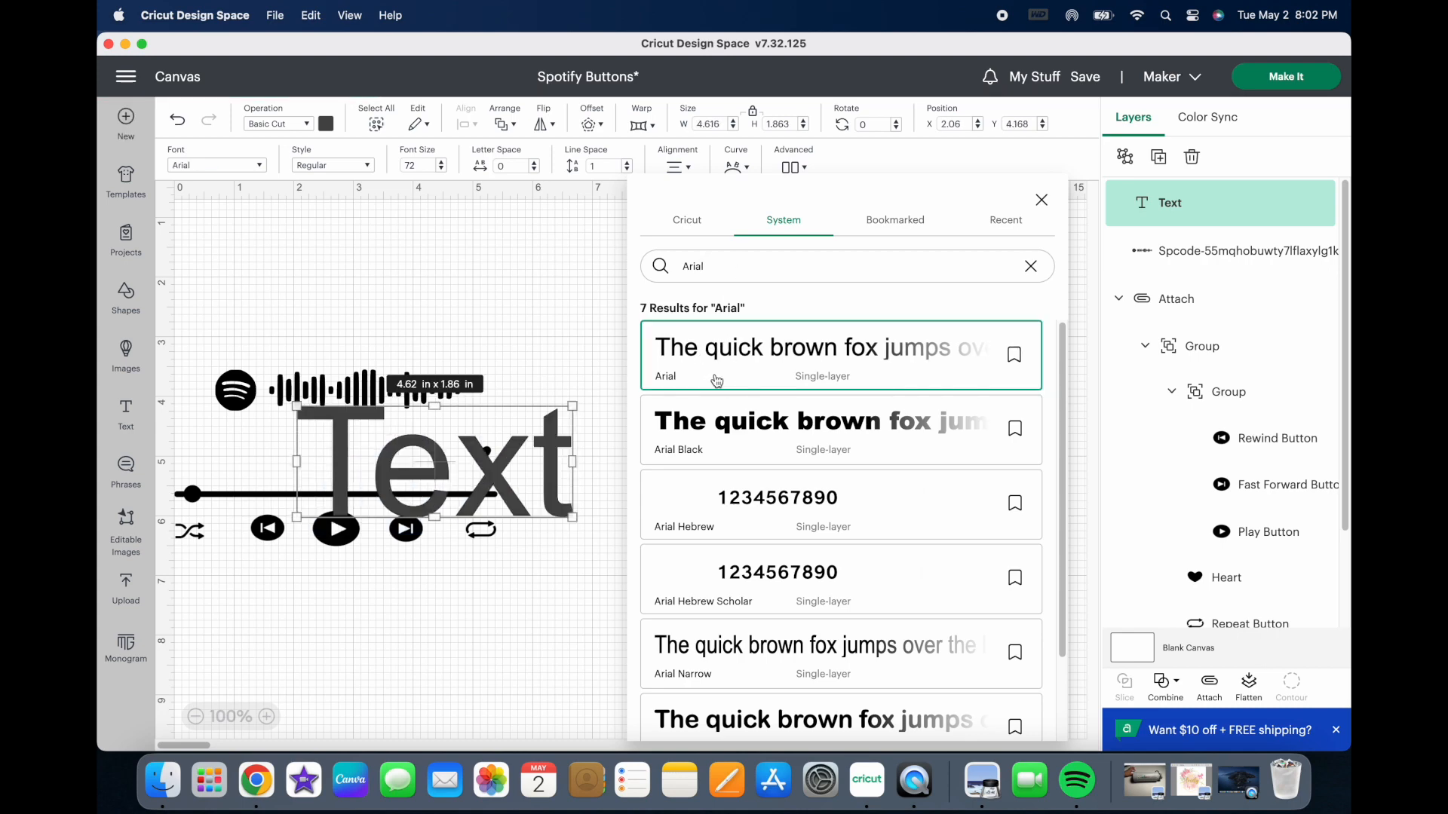
click(554, 454)
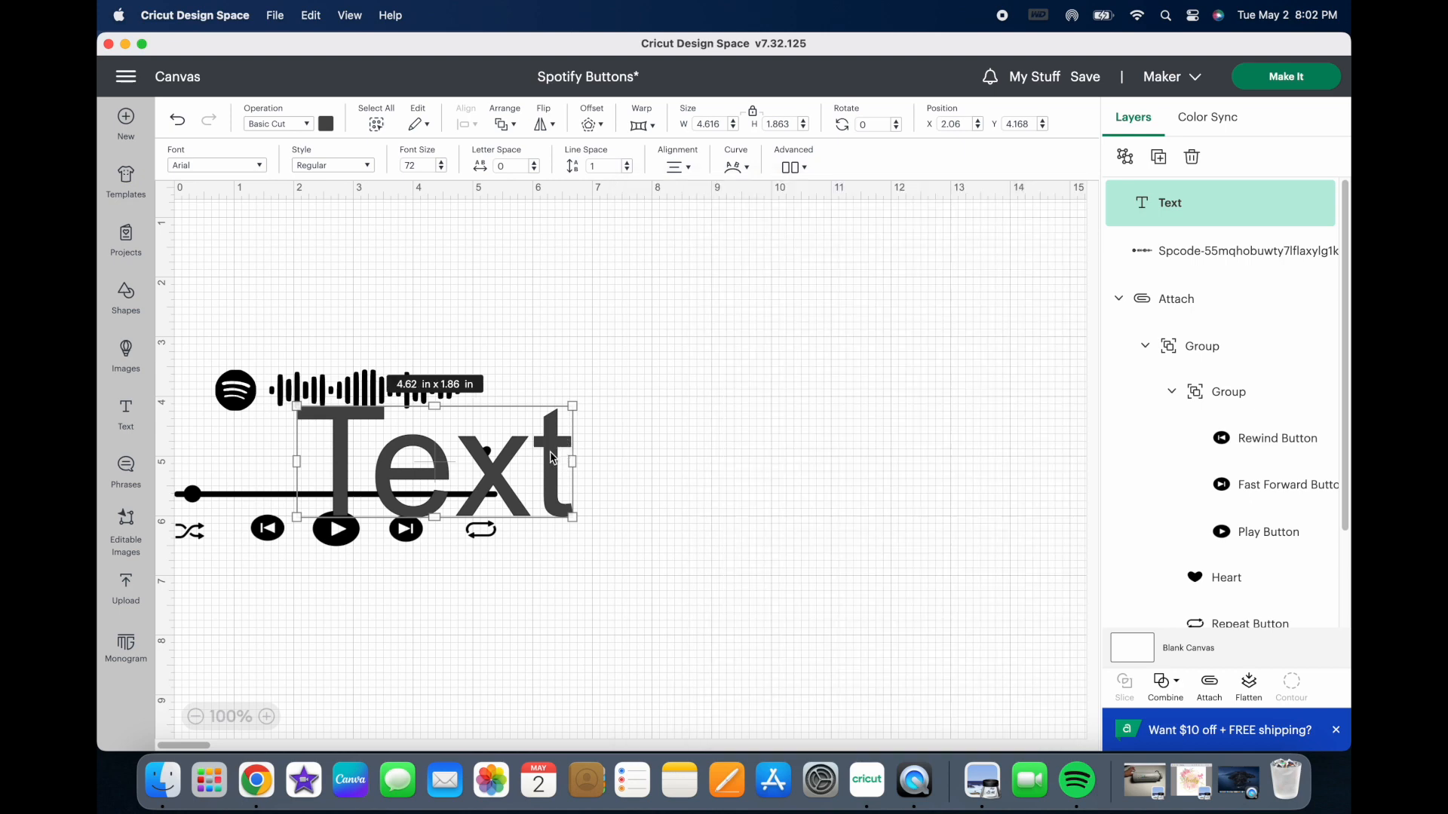
Step: Replace the placeholder text with the song title "You Make Loving Fun"
drag(549, 453, 550, 454)
double_click(552, 454)
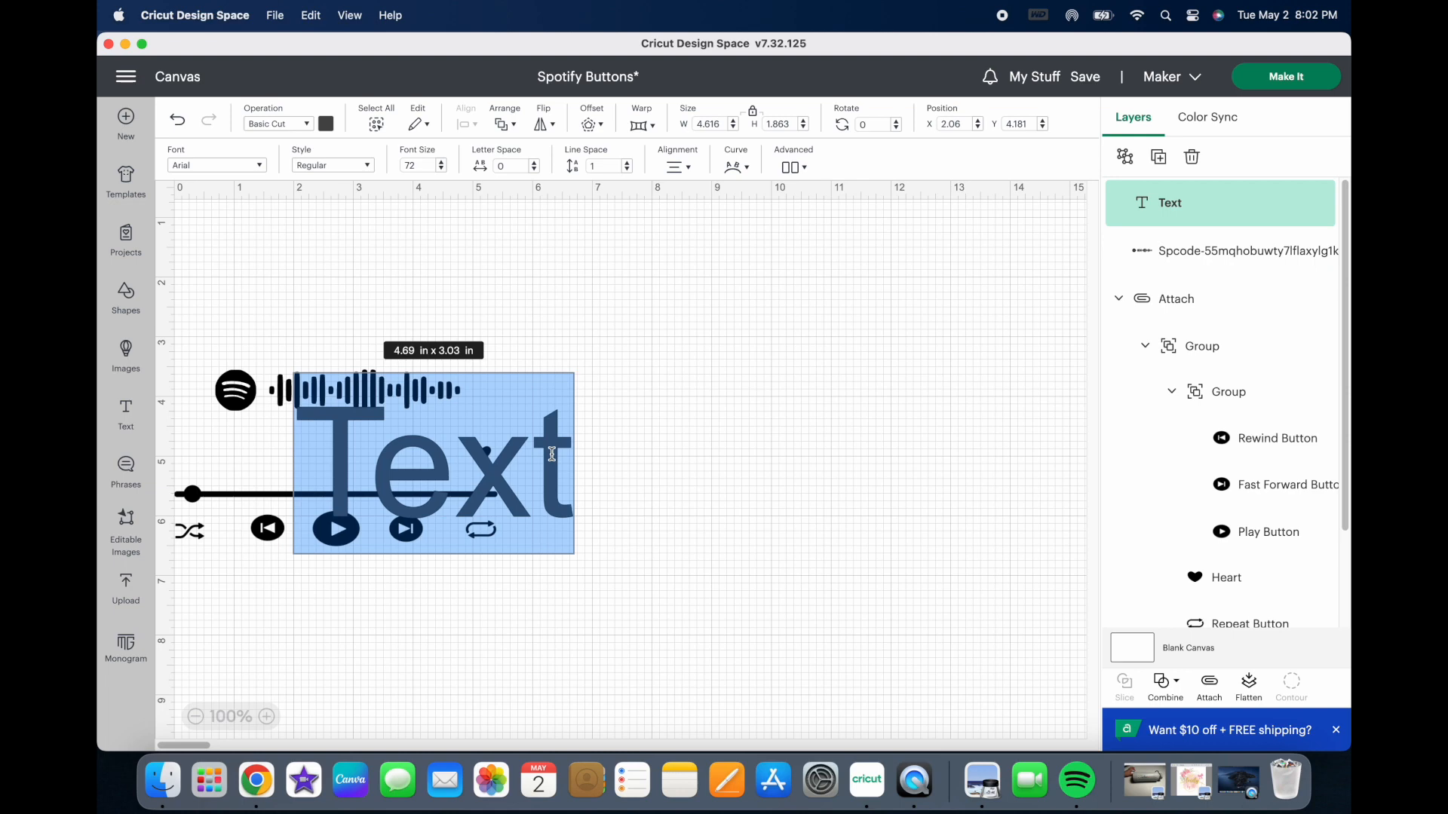
text(Y)
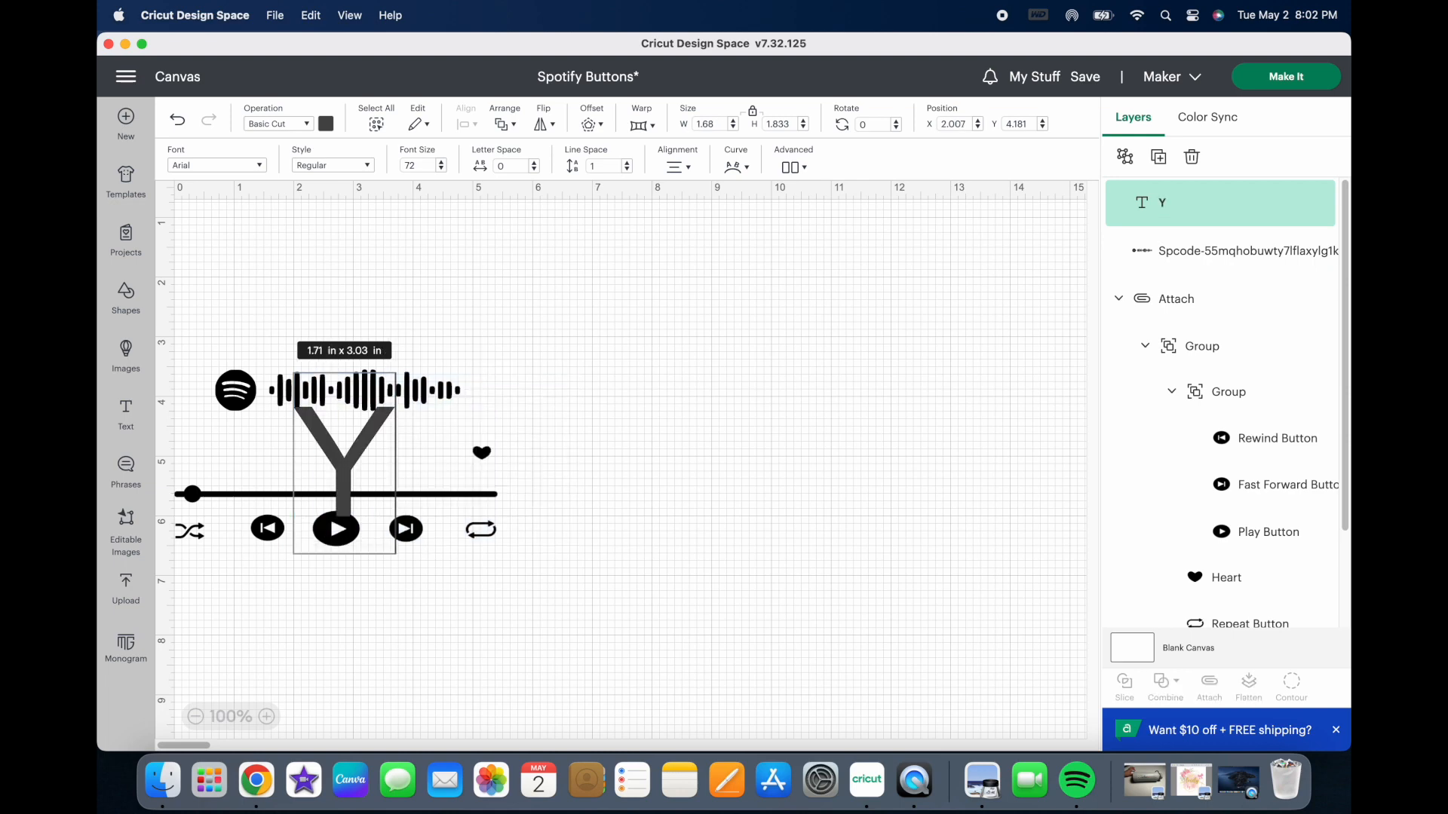
text(ou Mak)
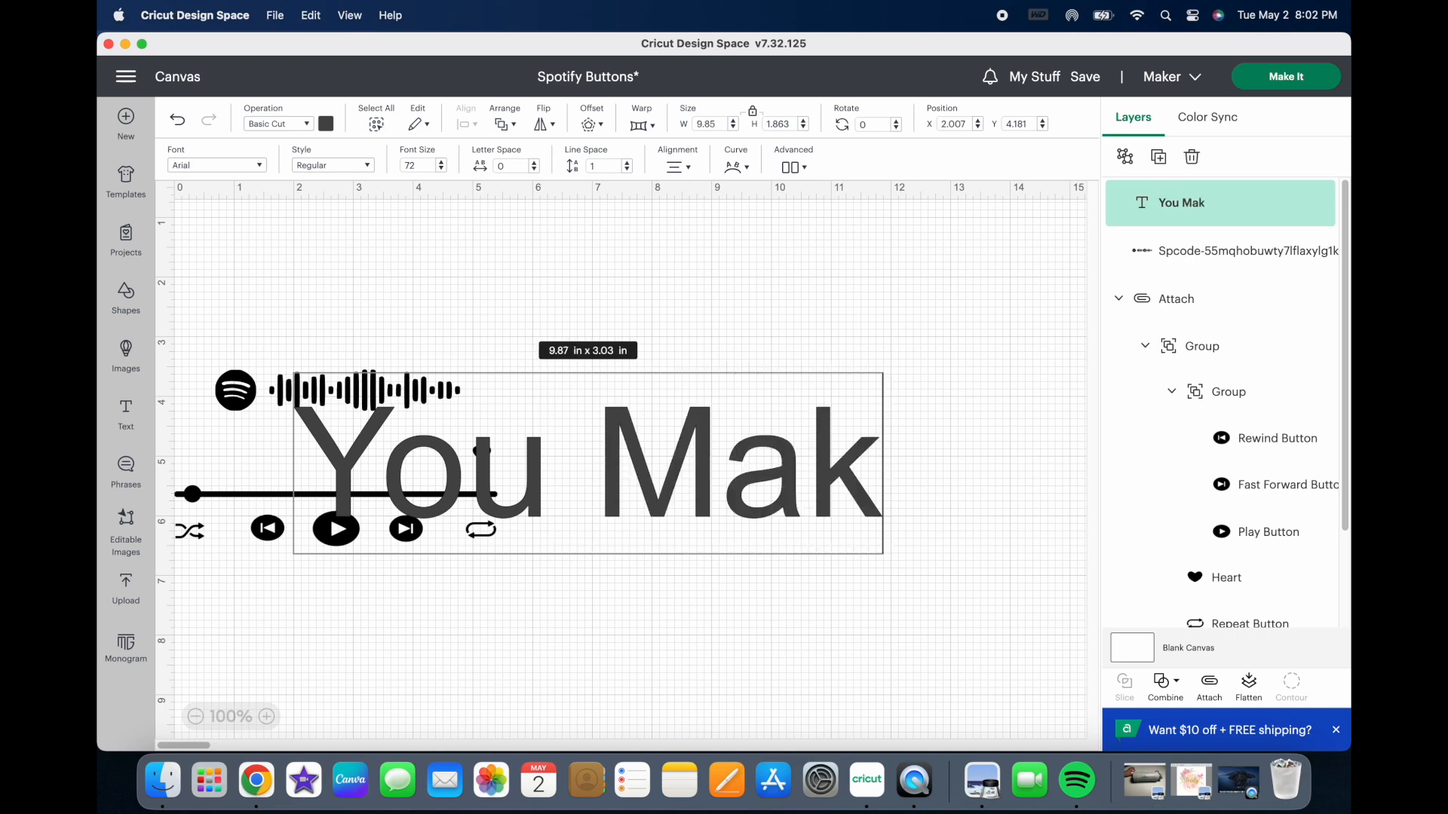
text(e L)
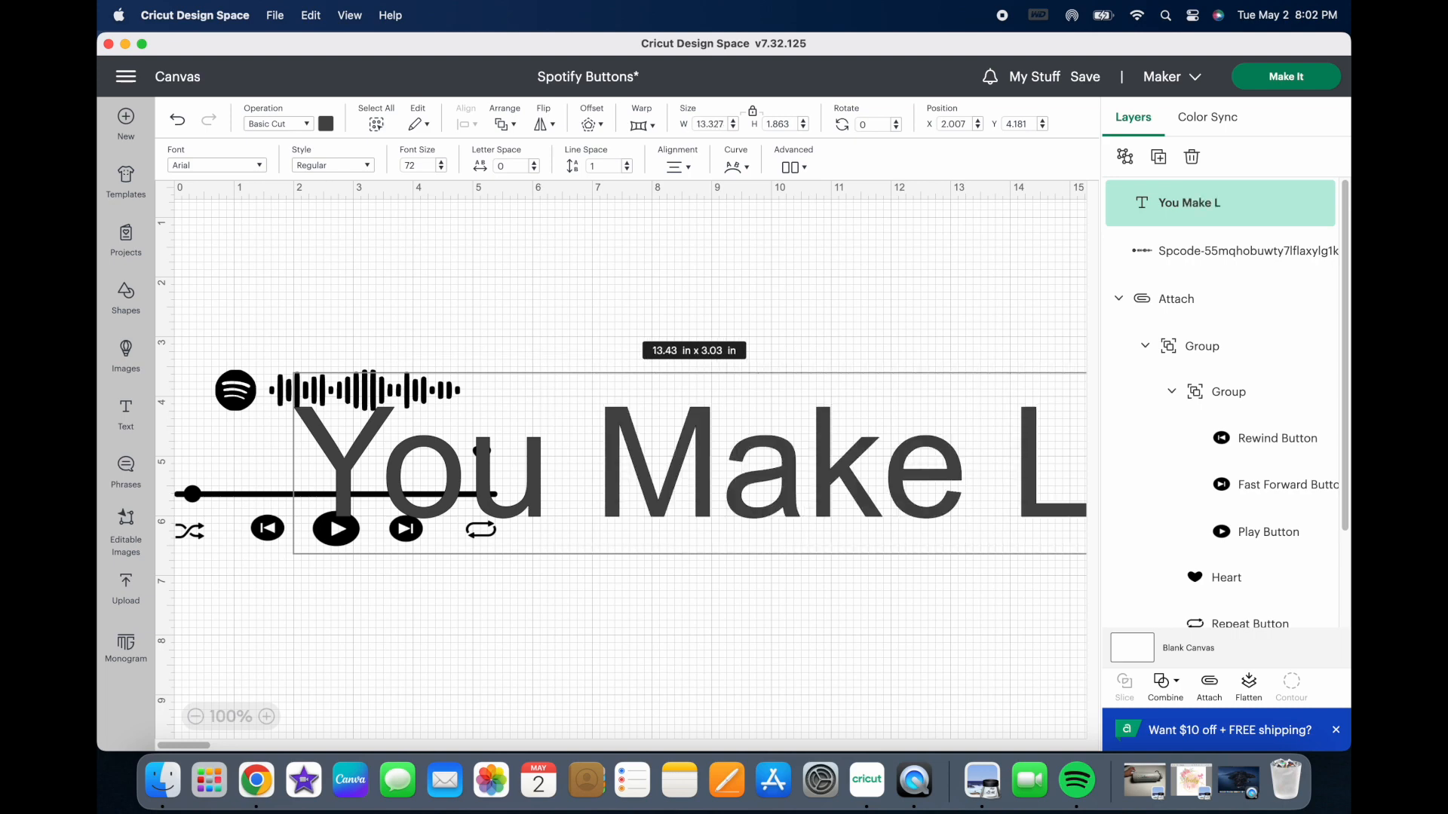
text(ovi)
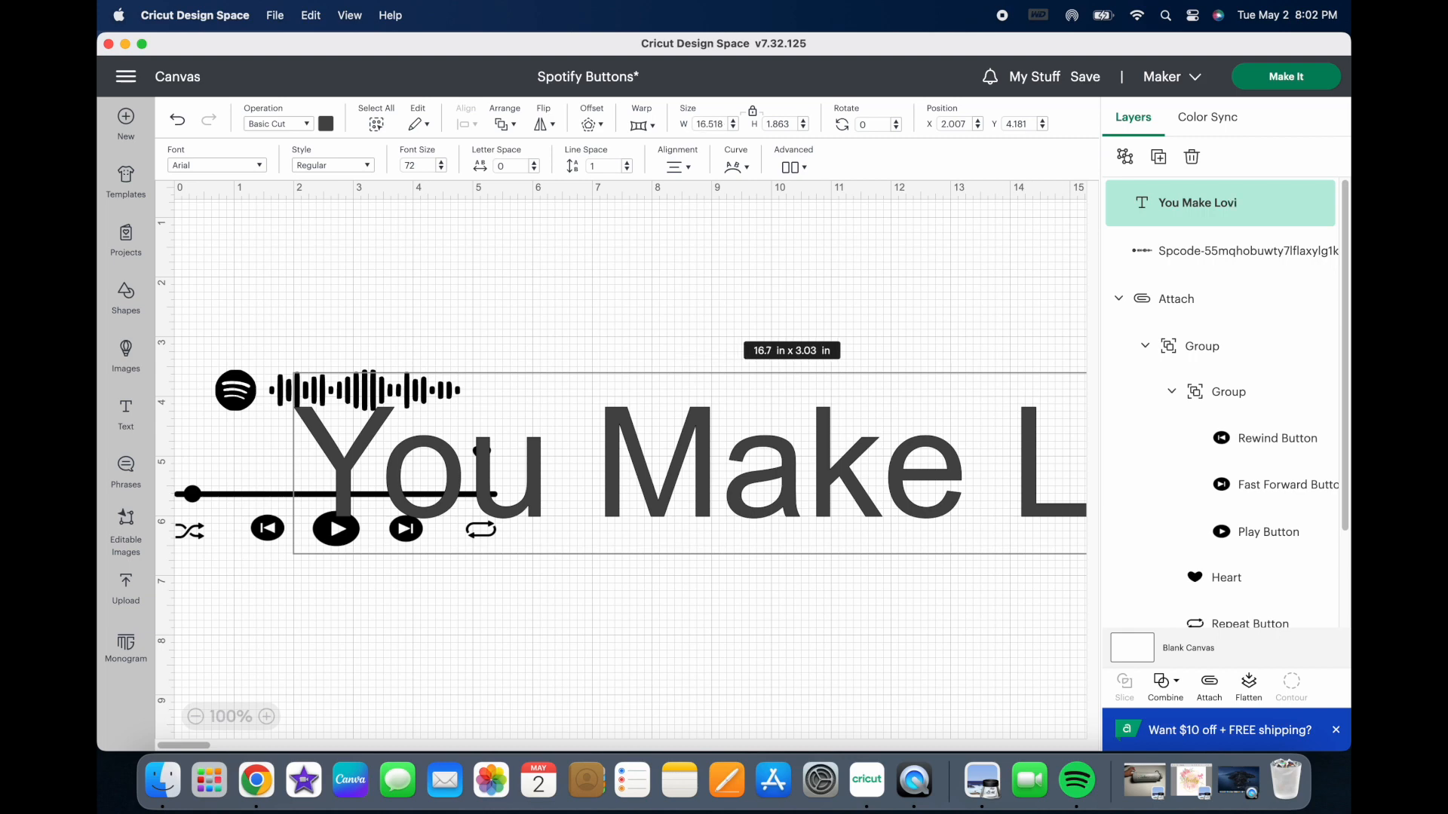
text(ng)
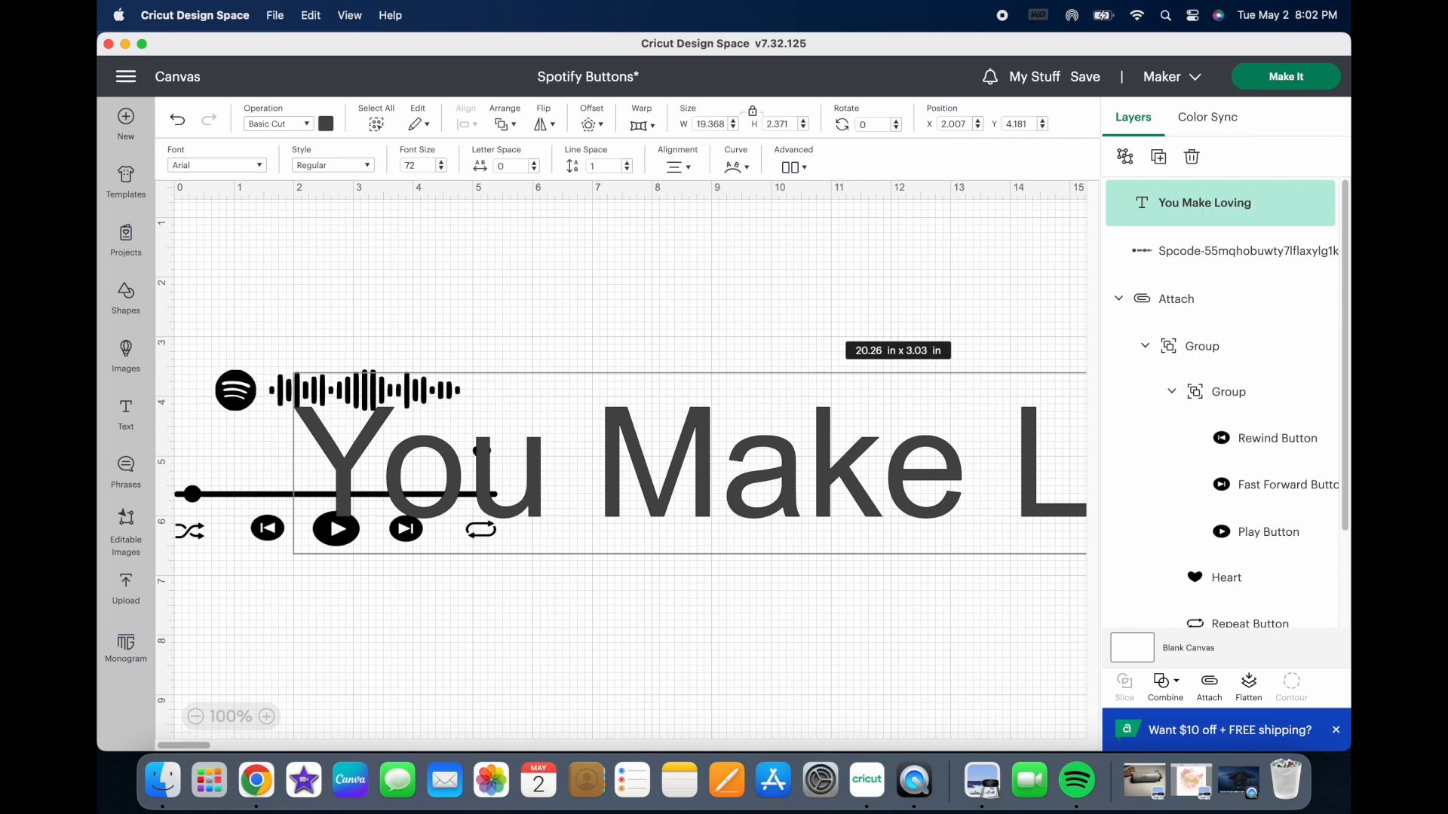
text( Fun)
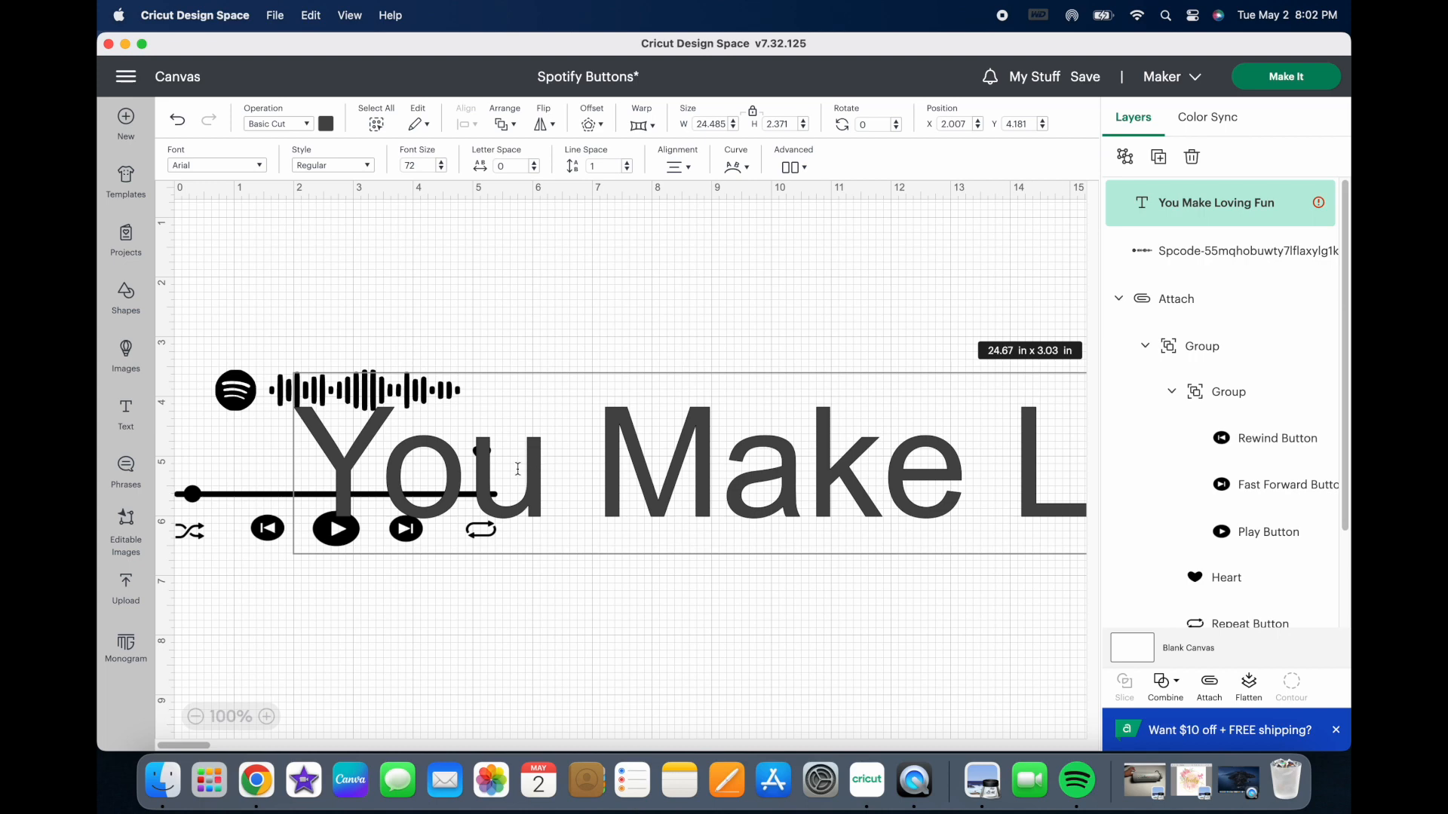
click(530, 635)
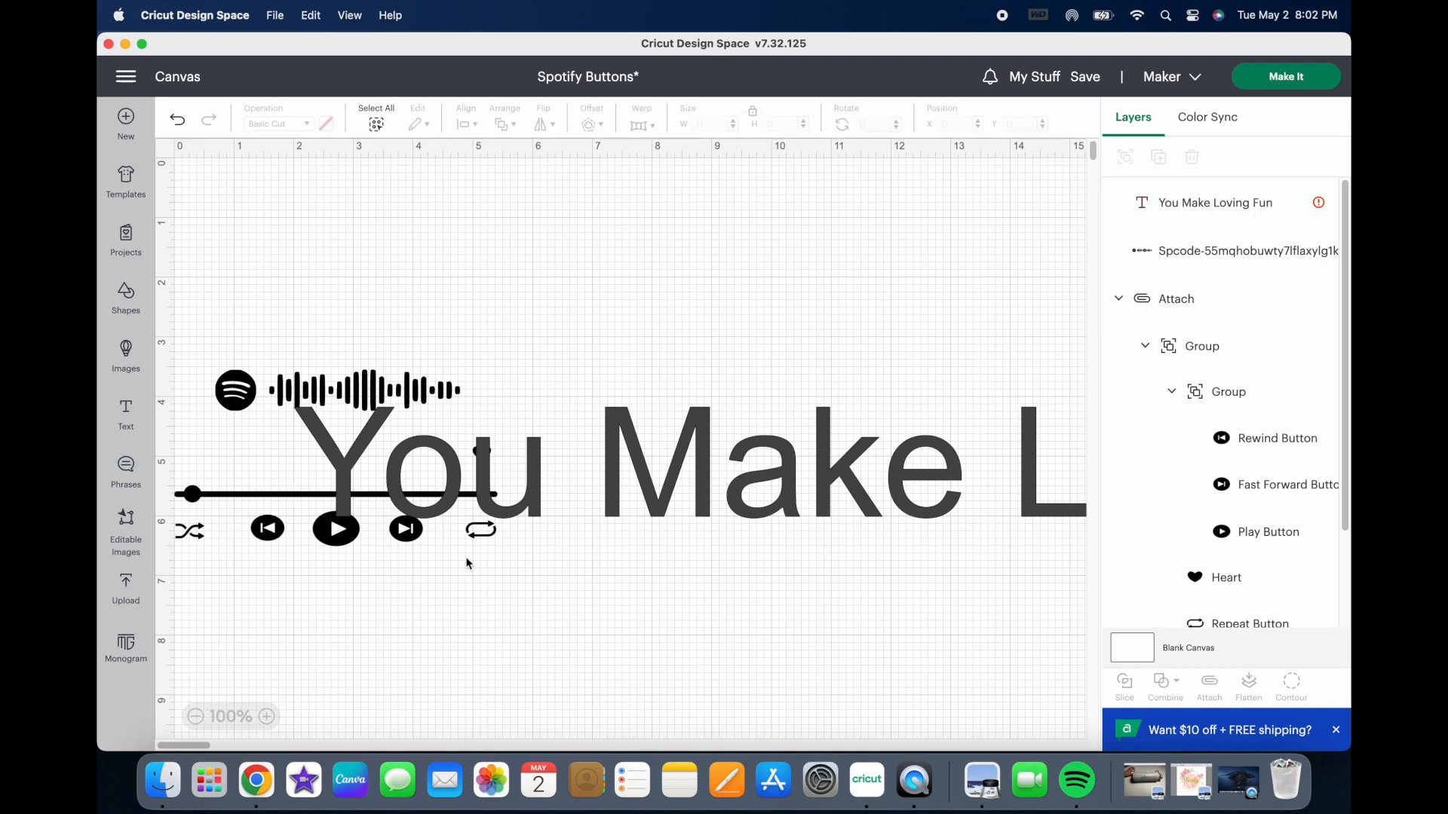
Step: Shrink the song title to about 10.1 x 0.98 in and move it beside the Spotify code, above the heart
click(376, 463)
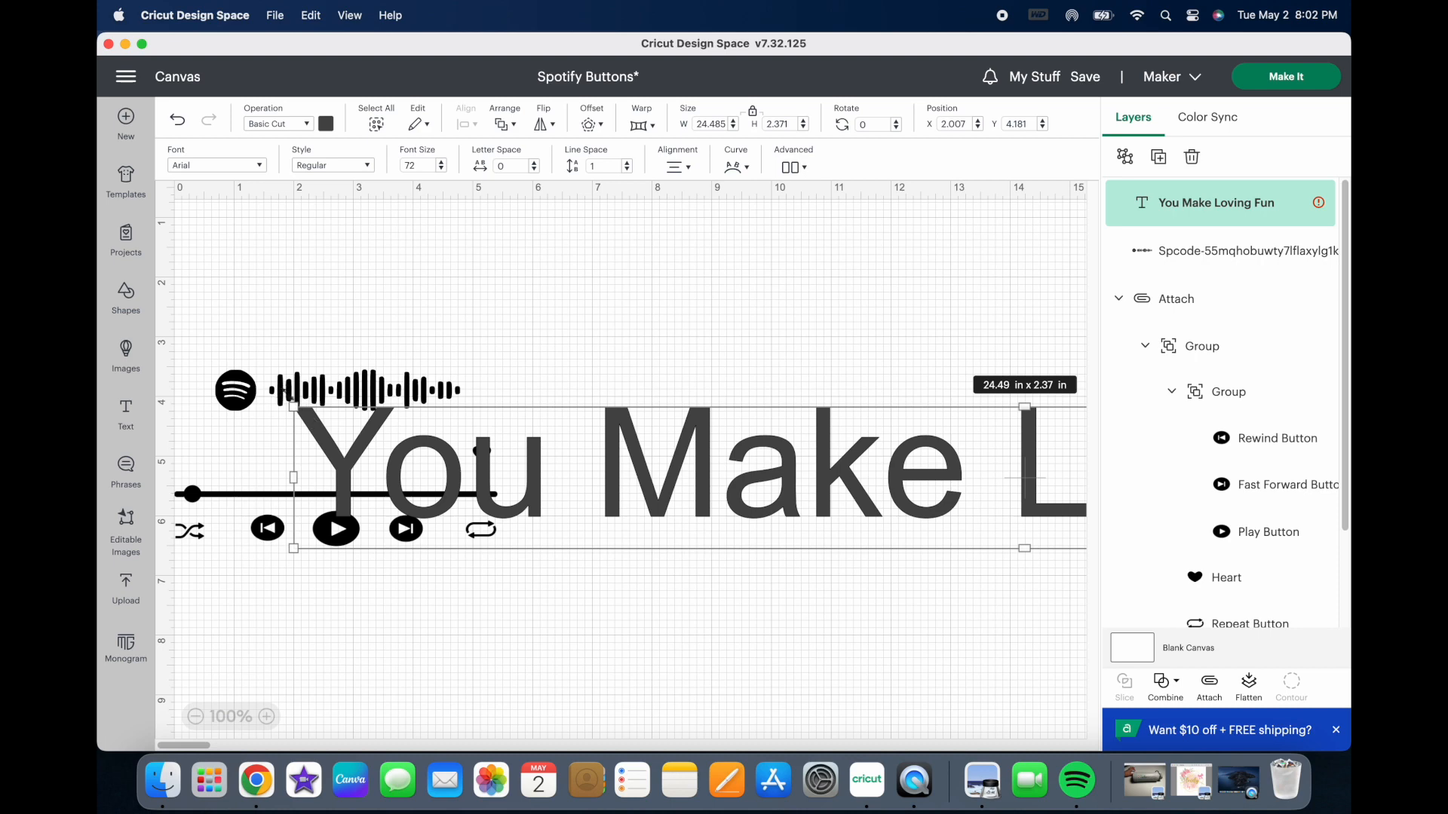
drag(294, 408, 798, 535)
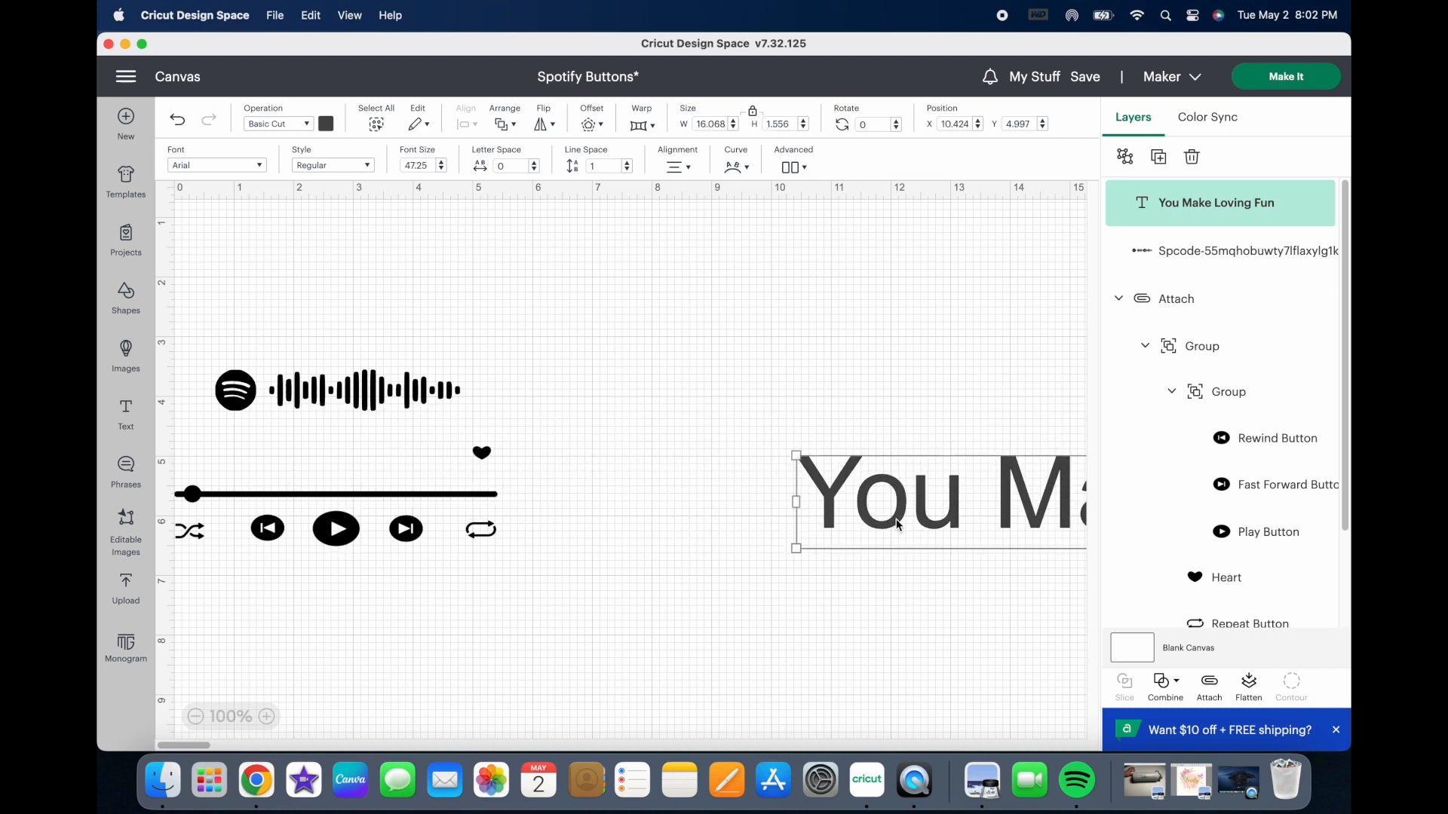
drag(949, 519, 432, 443)
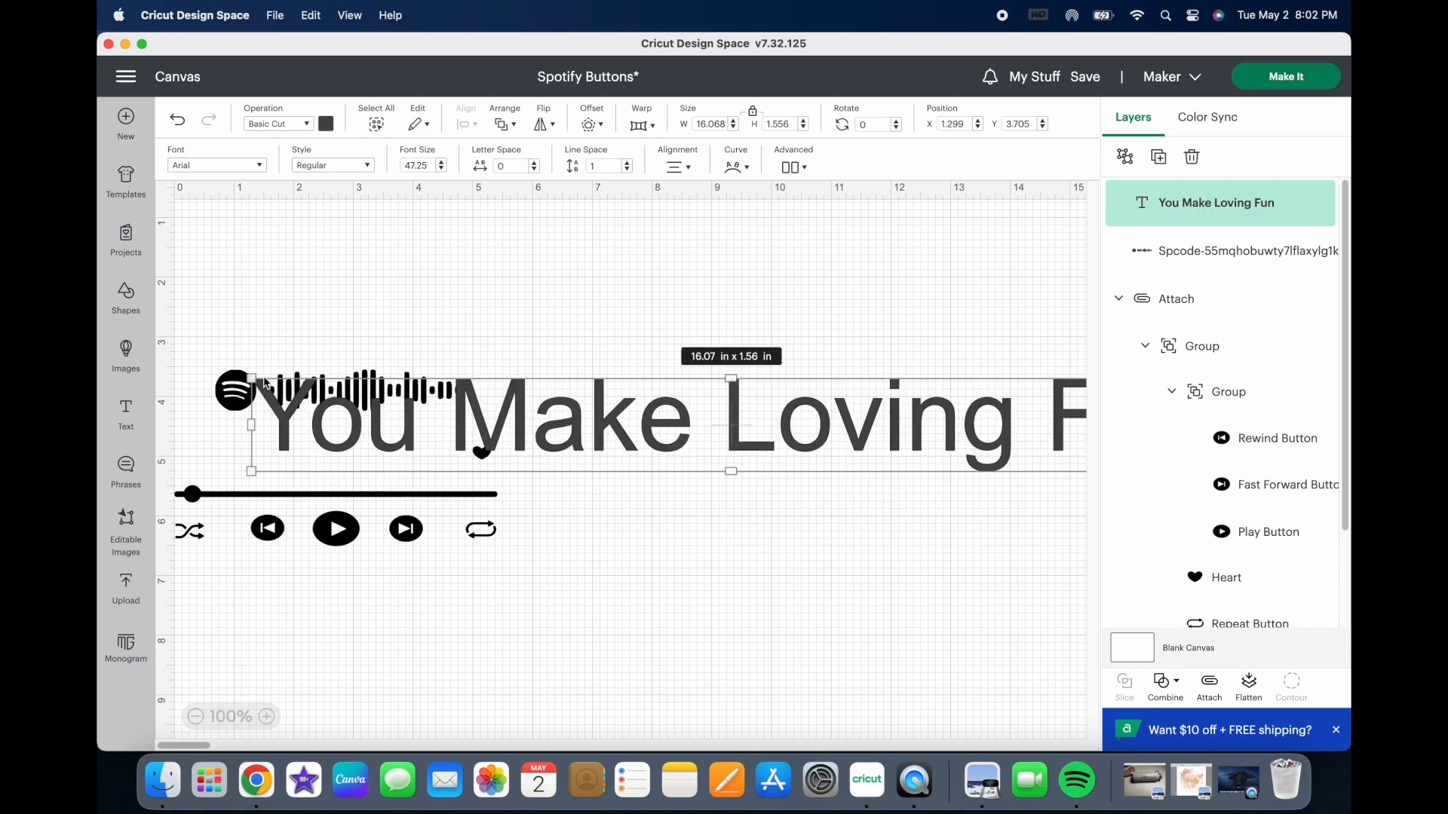
drag(253, 376, 612, 455)
drag(767, 449, 587, 417)
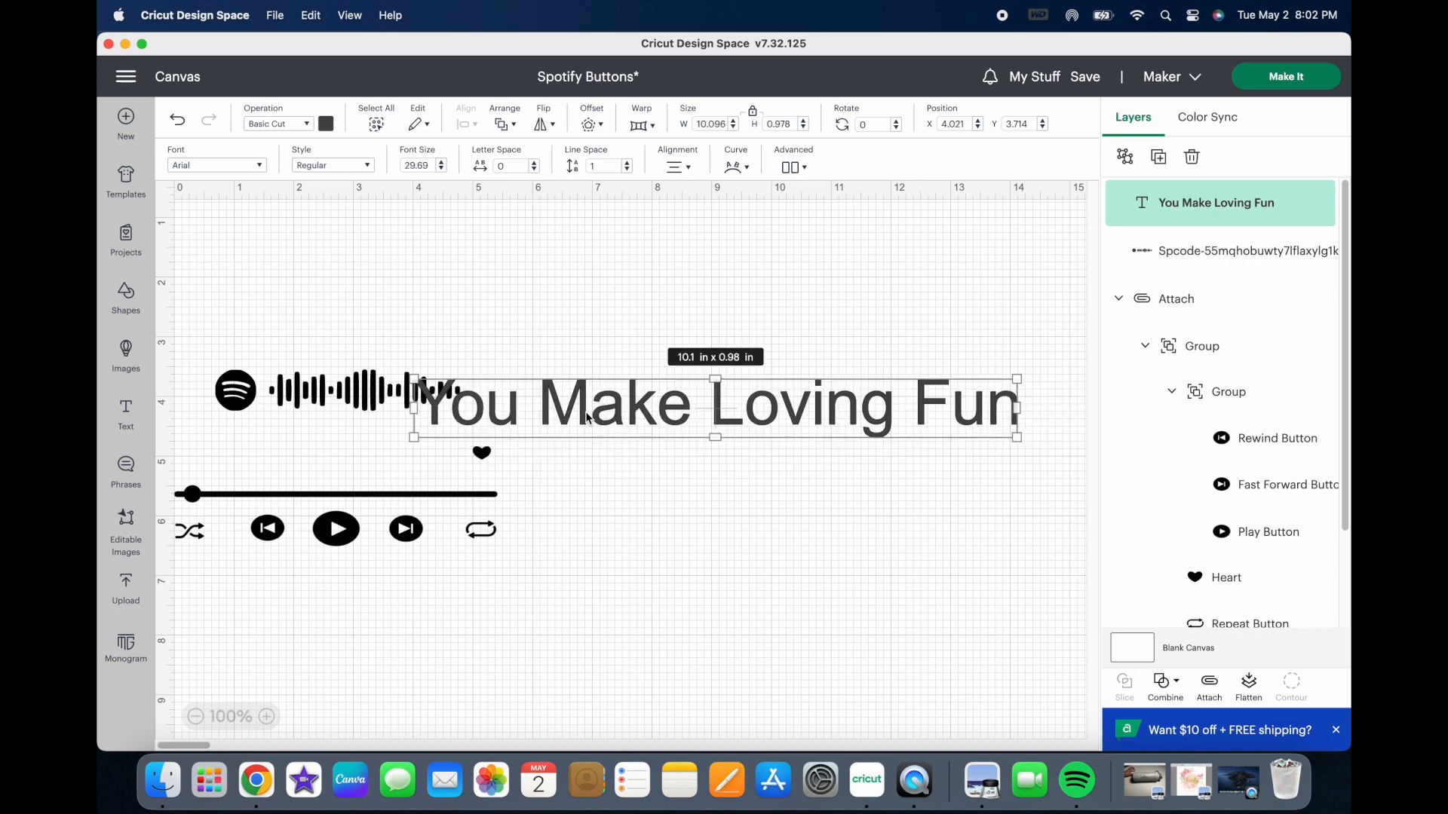
Step: Color the song title black and shrink it to about 5.54 x 0.54 in
click(327, 125)
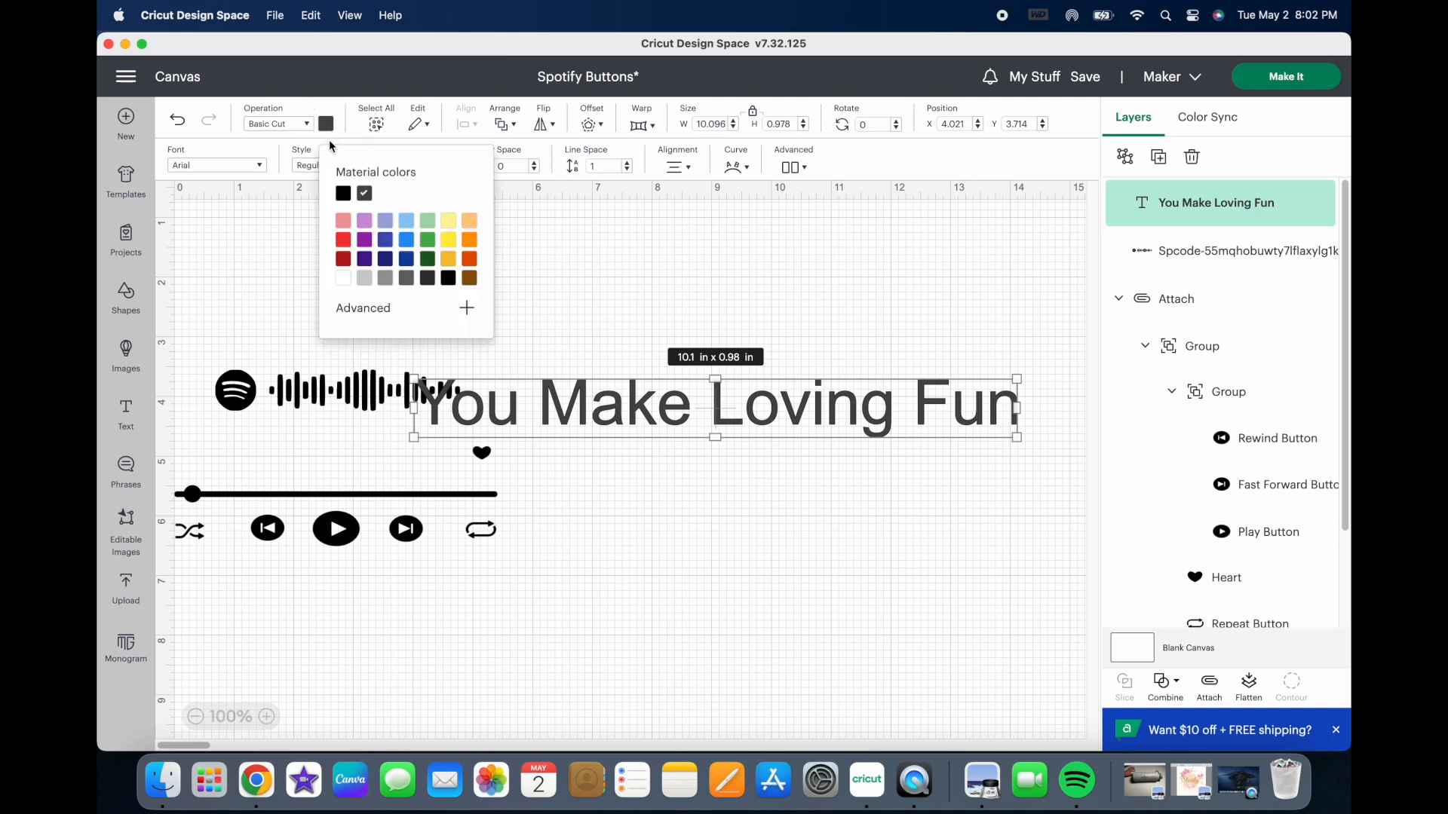
click(343, 193)
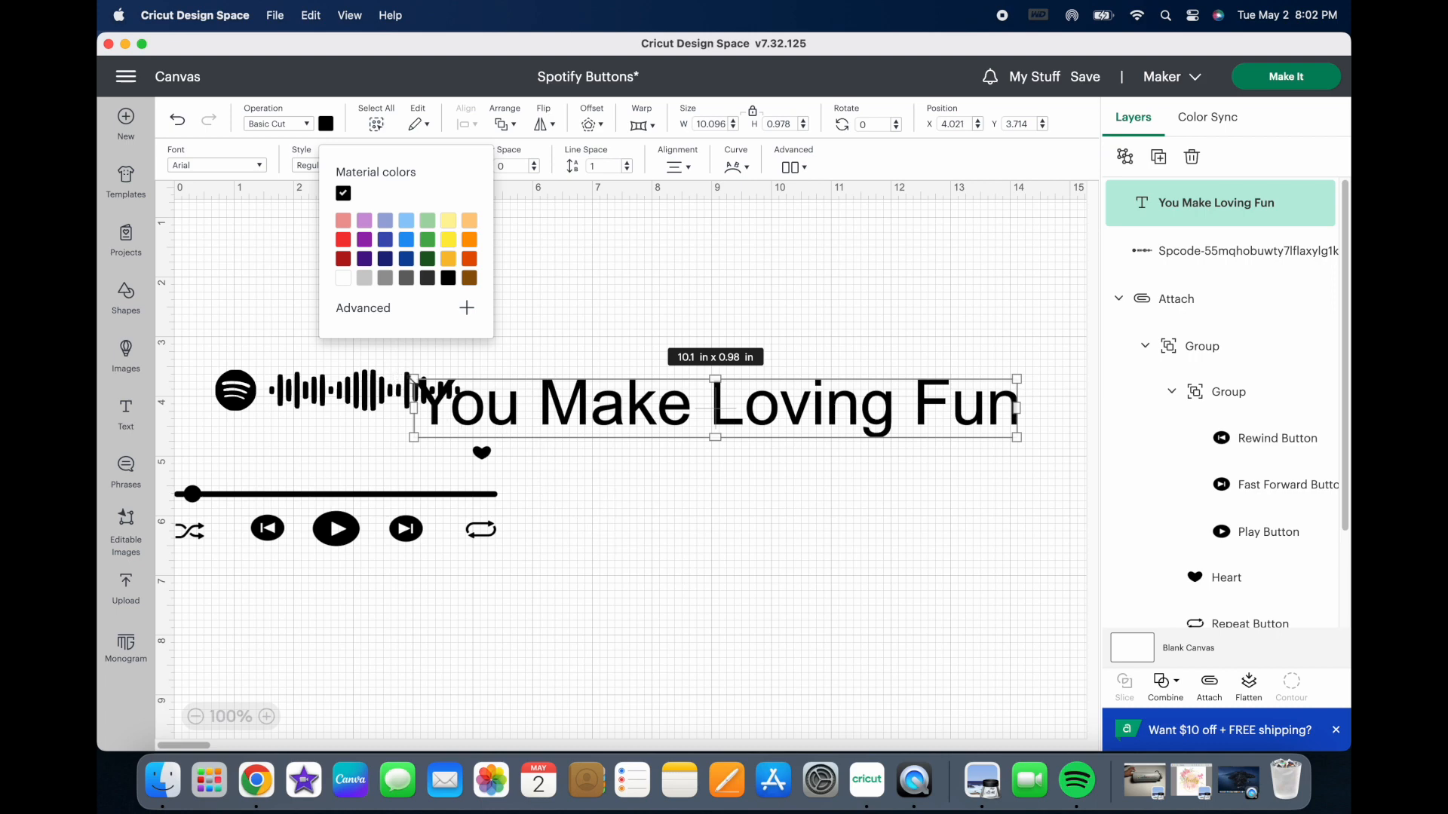
drag(414, 381, 688, 456)
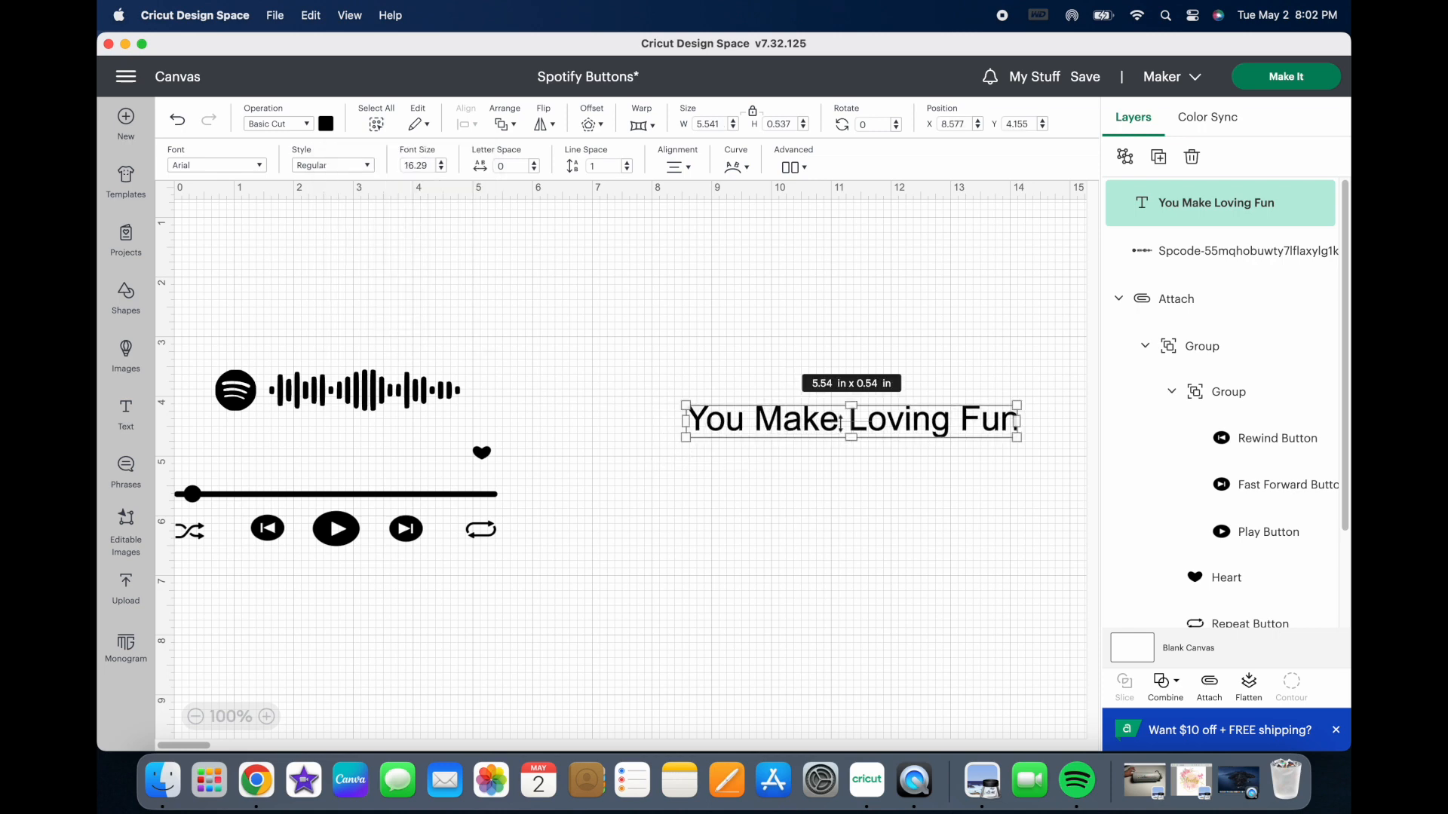
Step: Widen the title's text box to fit one line and place it below the Spotify code at about 4.54 x 1.03 in
drag(859, 415, 744, 417)
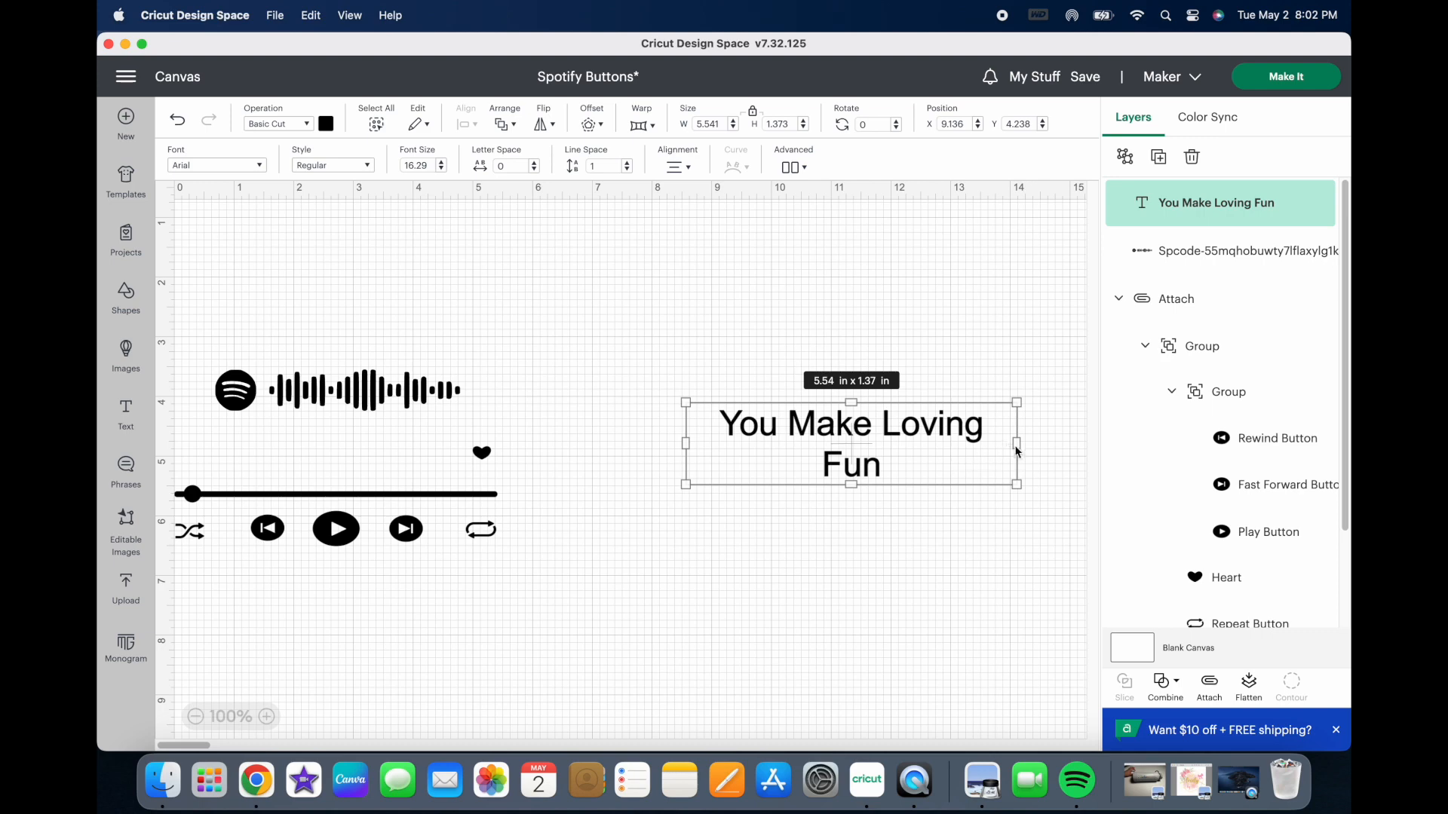
drag(1023, 442, 1050, 443)
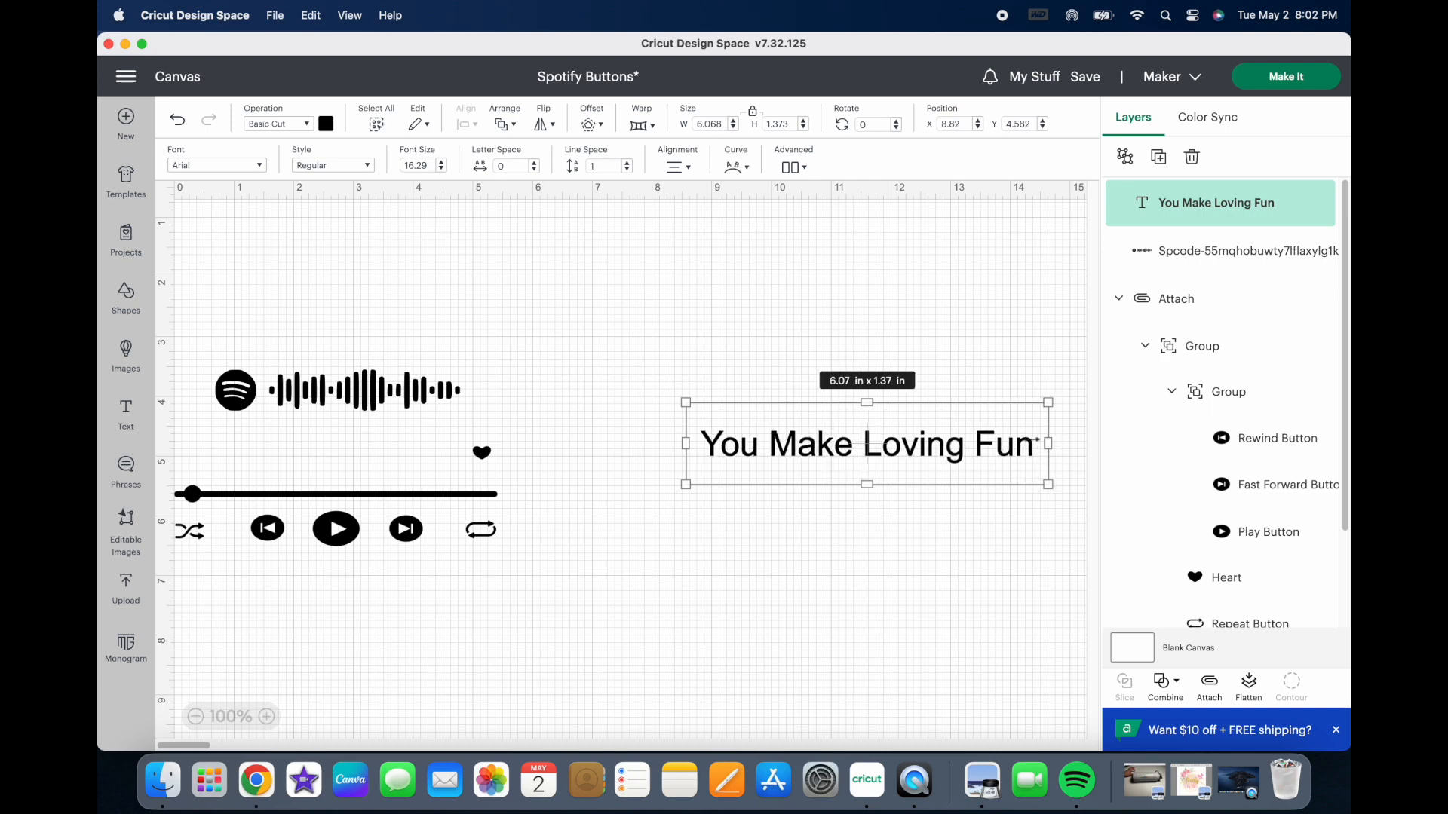
drag(924, 443, 405, 422)
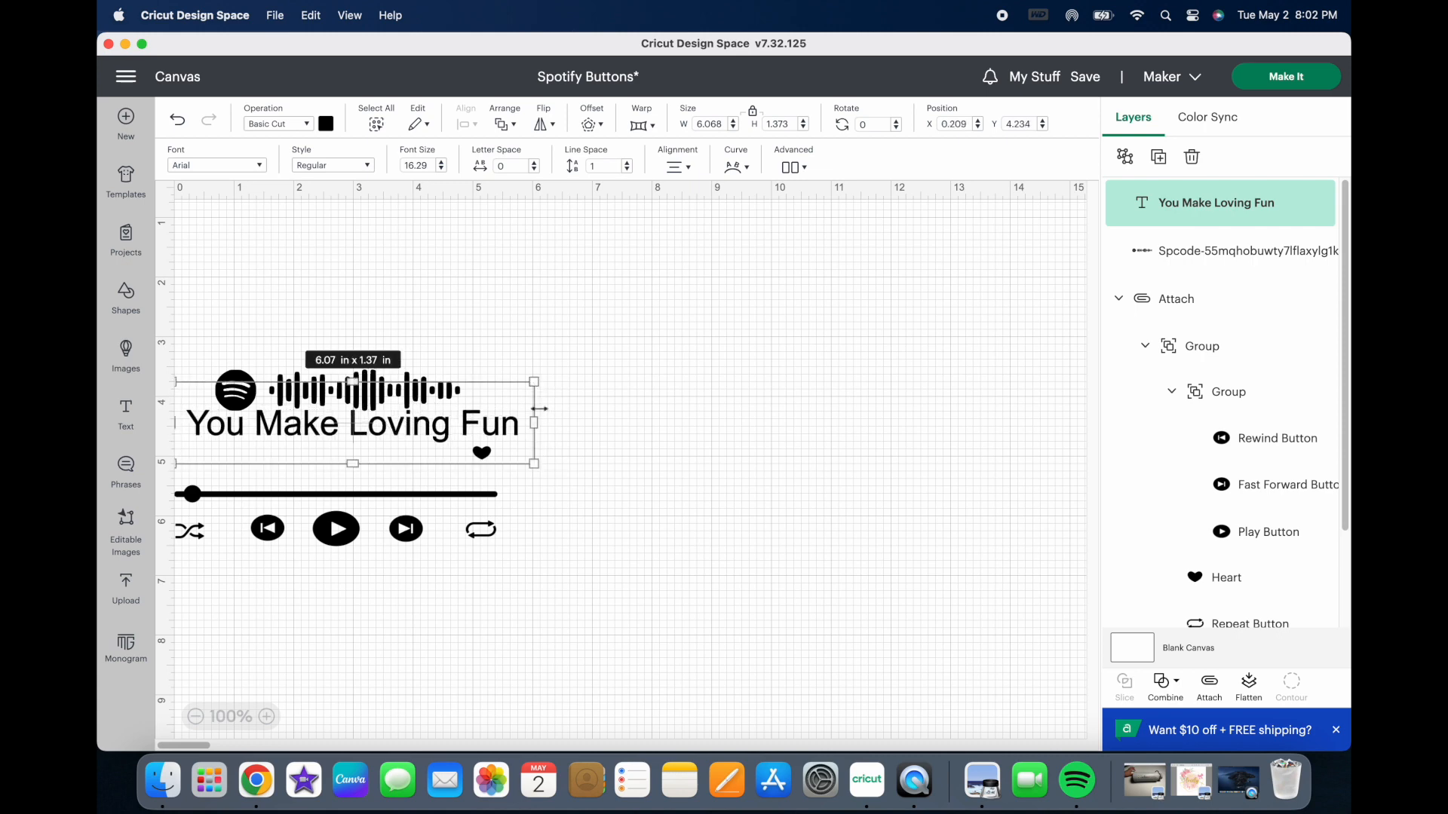
drag(536, 382, 448, 408)
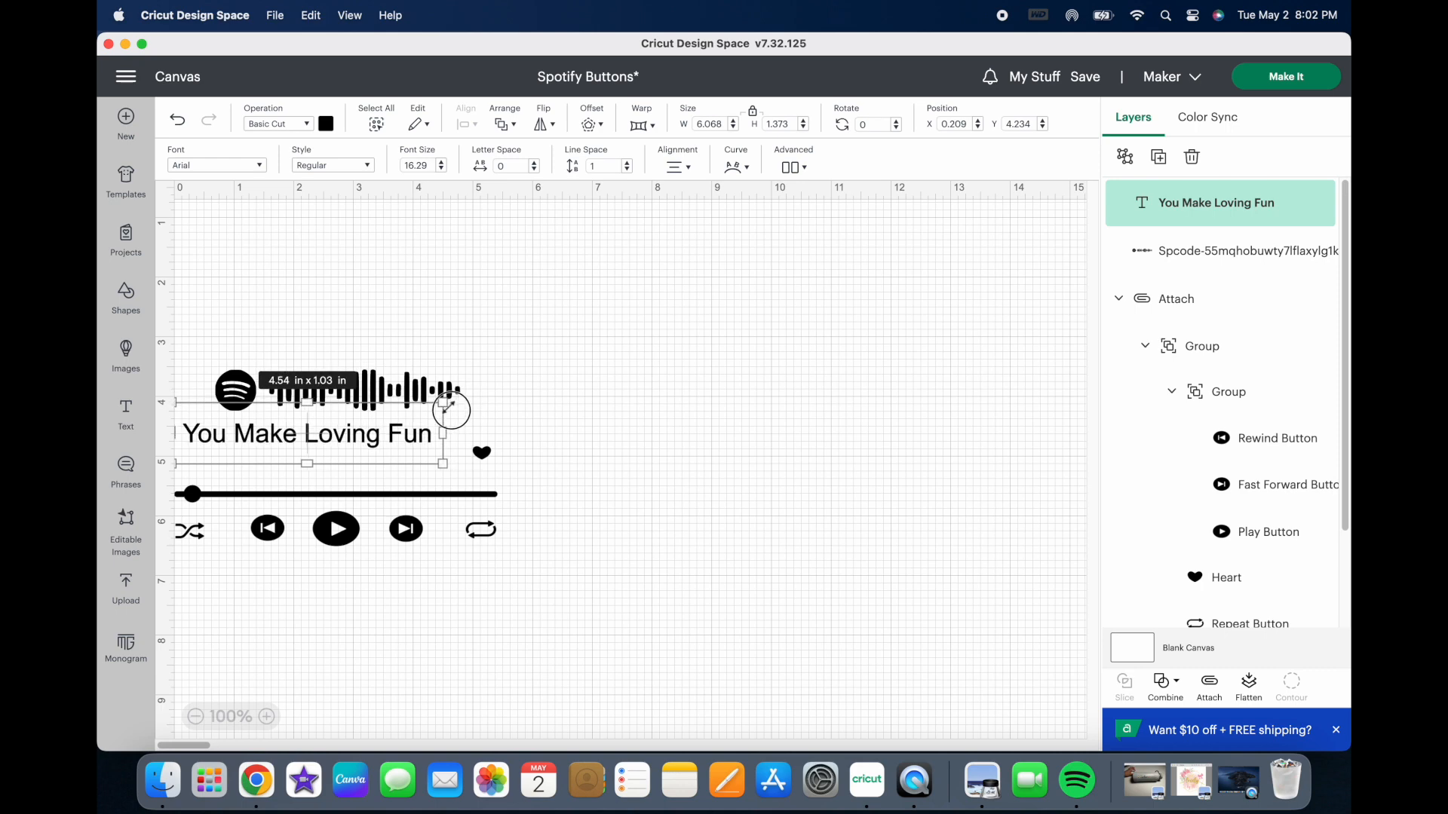
drag(448, 408, 448, 408)
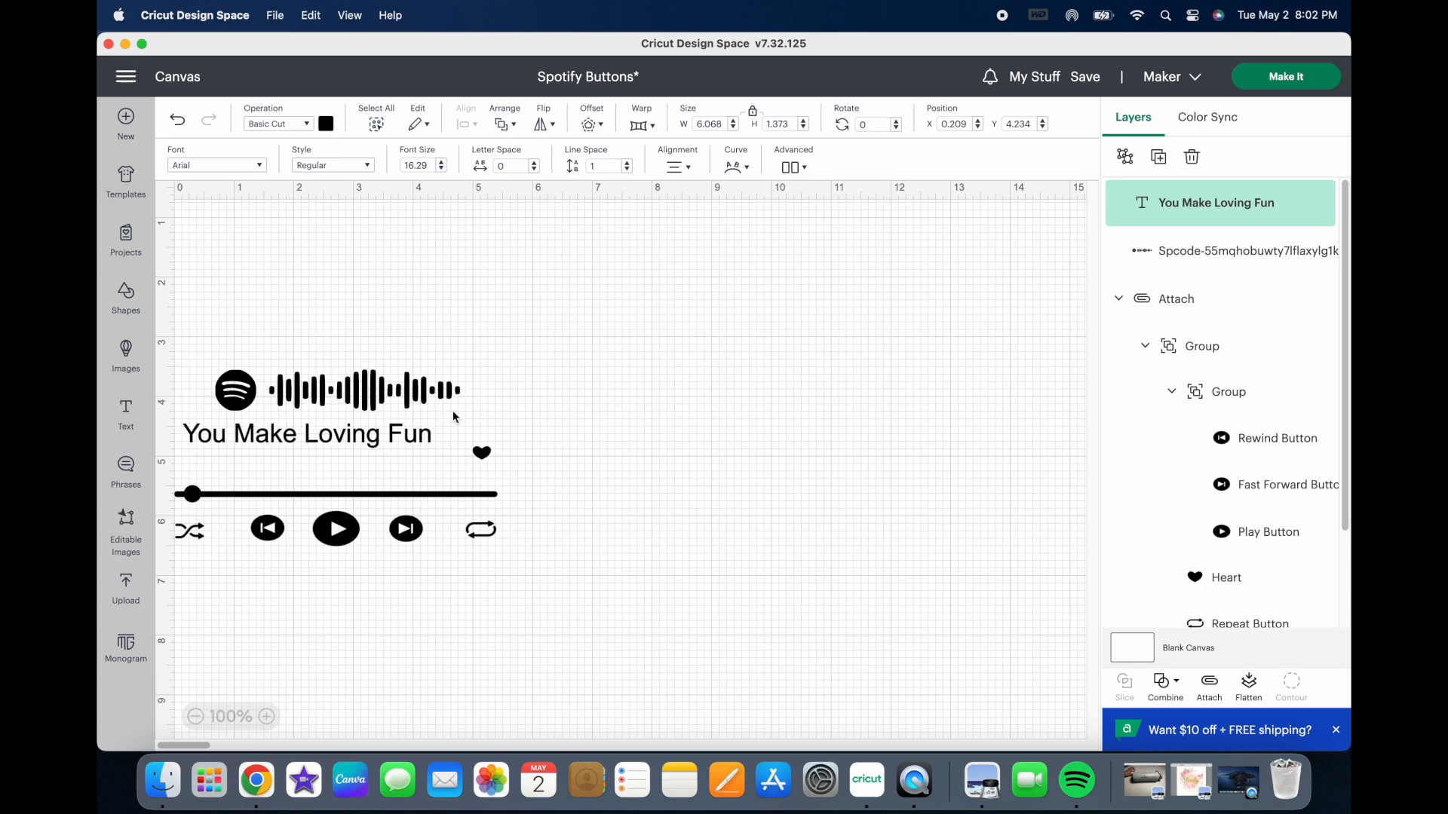
Step: Make the song title bold and nudge it to sit between the Spotify code and the progress bar, beside the heart
click(367, 166)
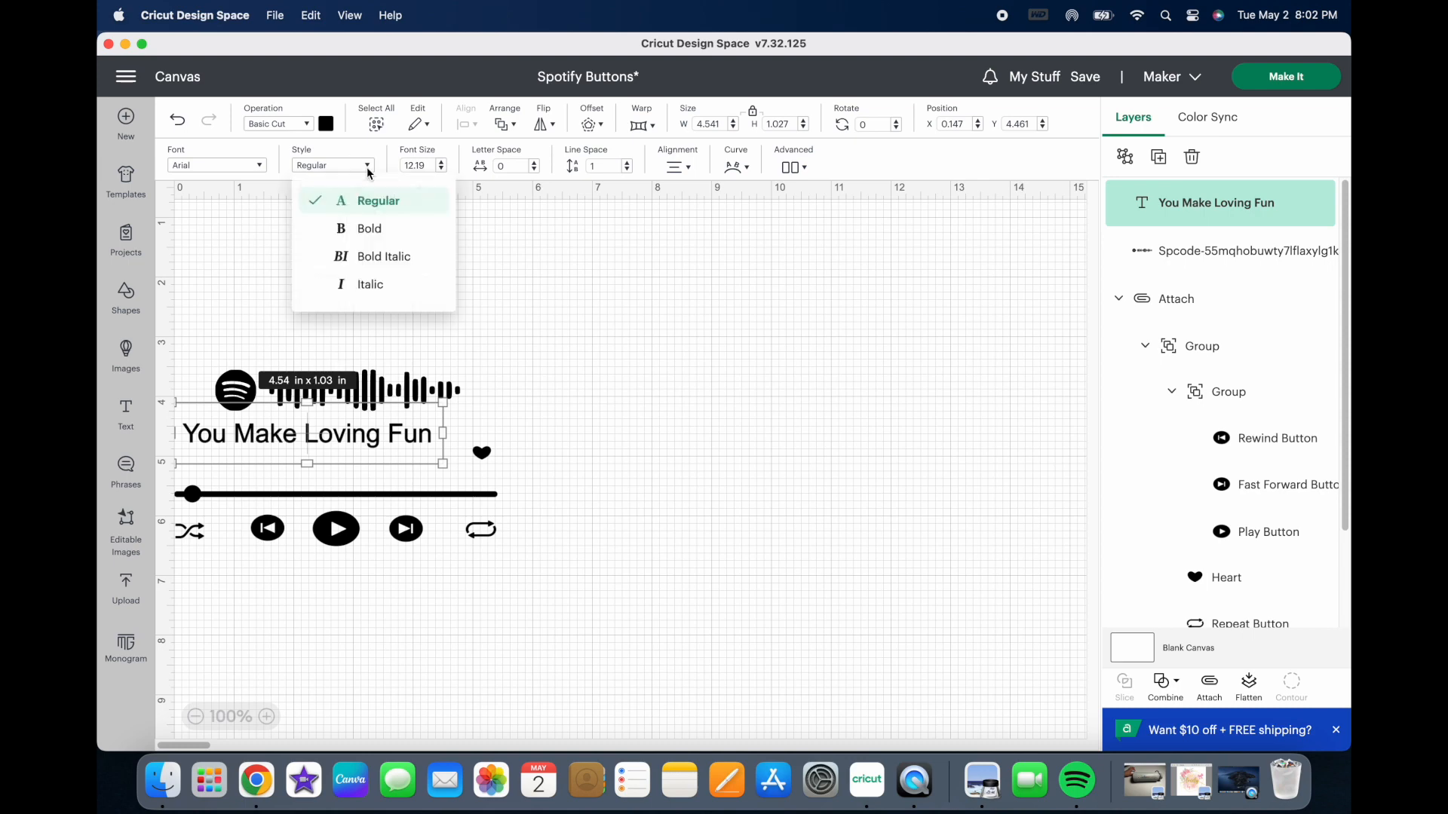
click(367, 233)
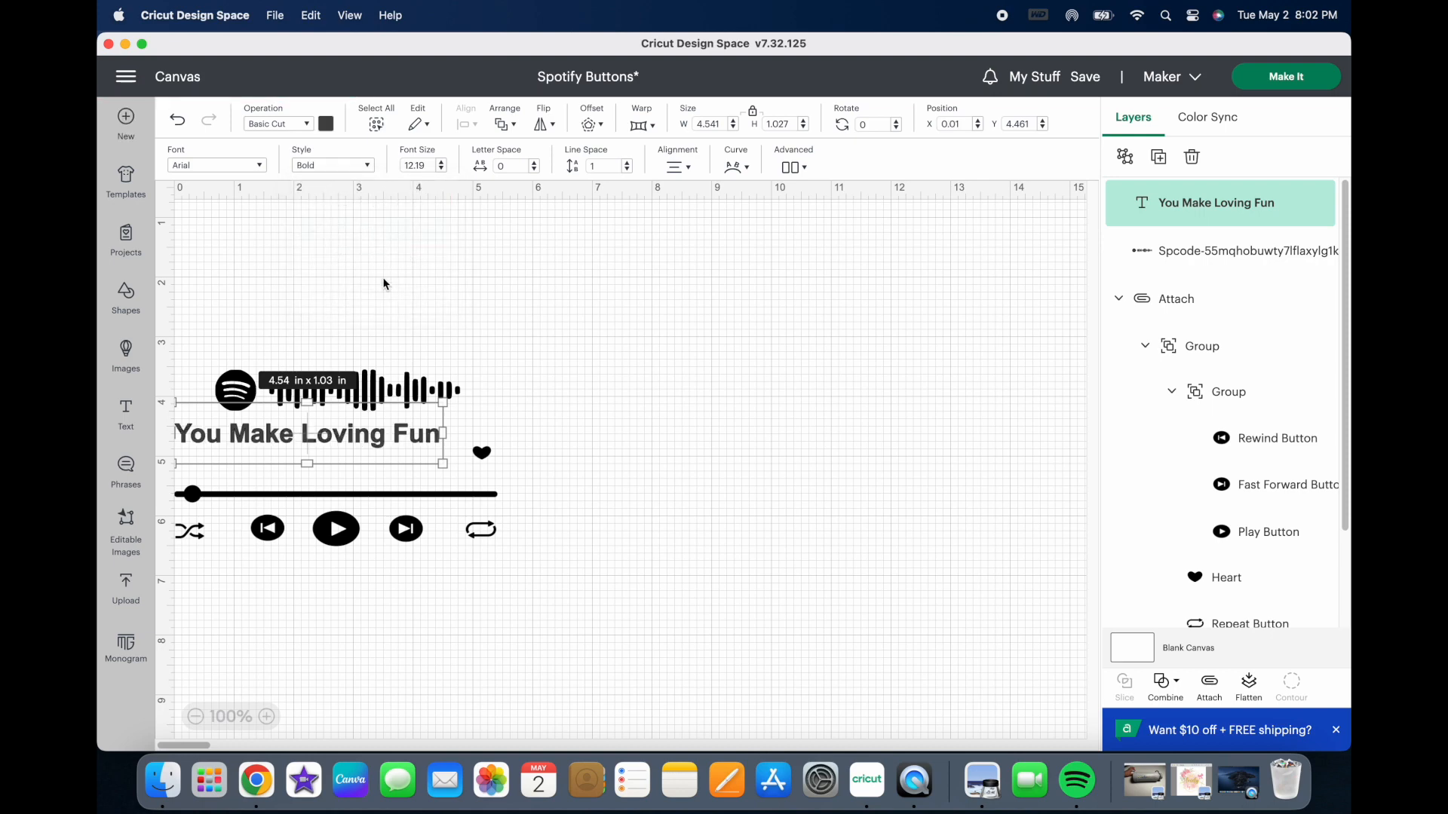
click(557, 460)
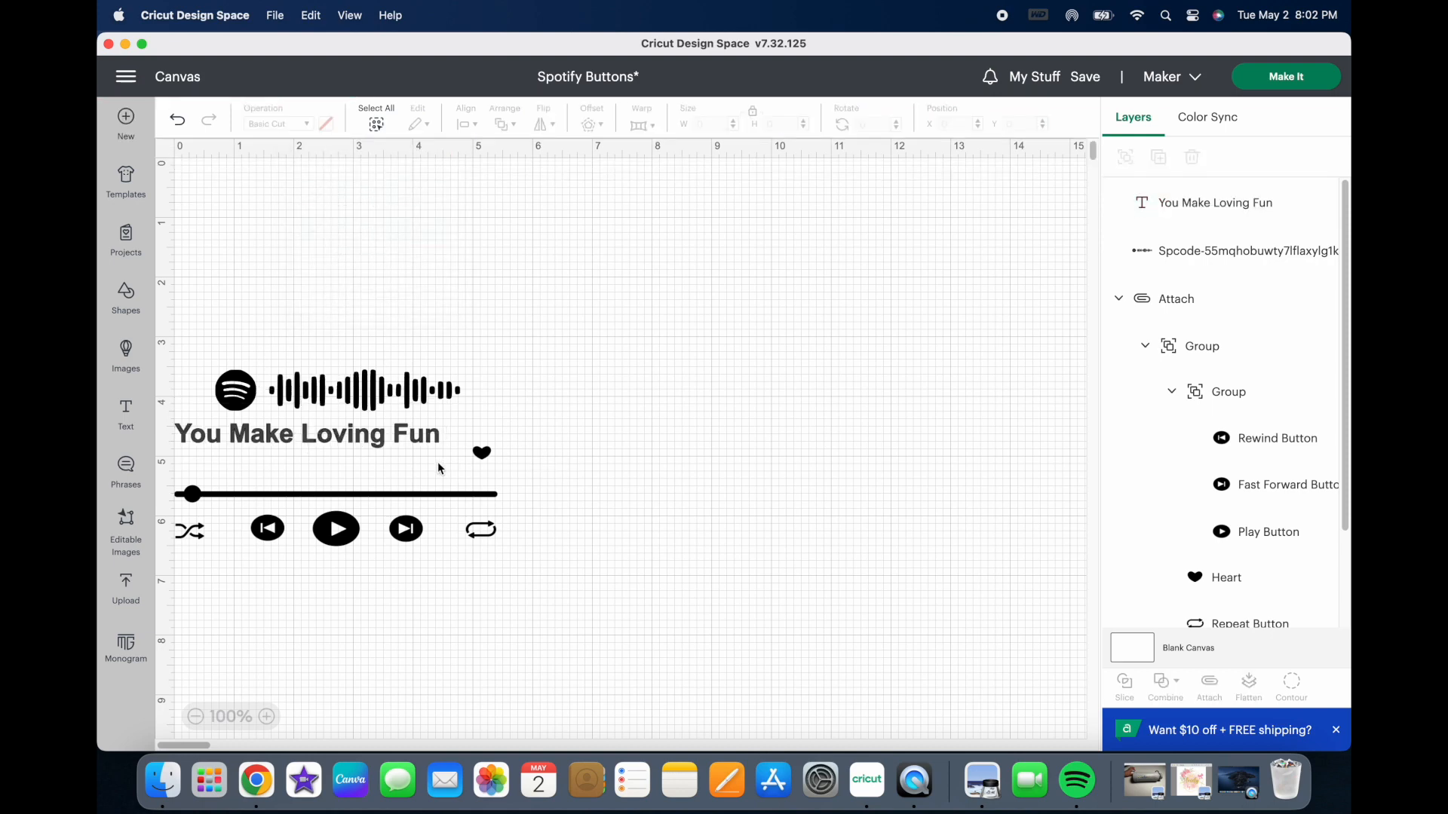
click(253, 443)
drag(253, 443, 264, 446)
click(653, 471)
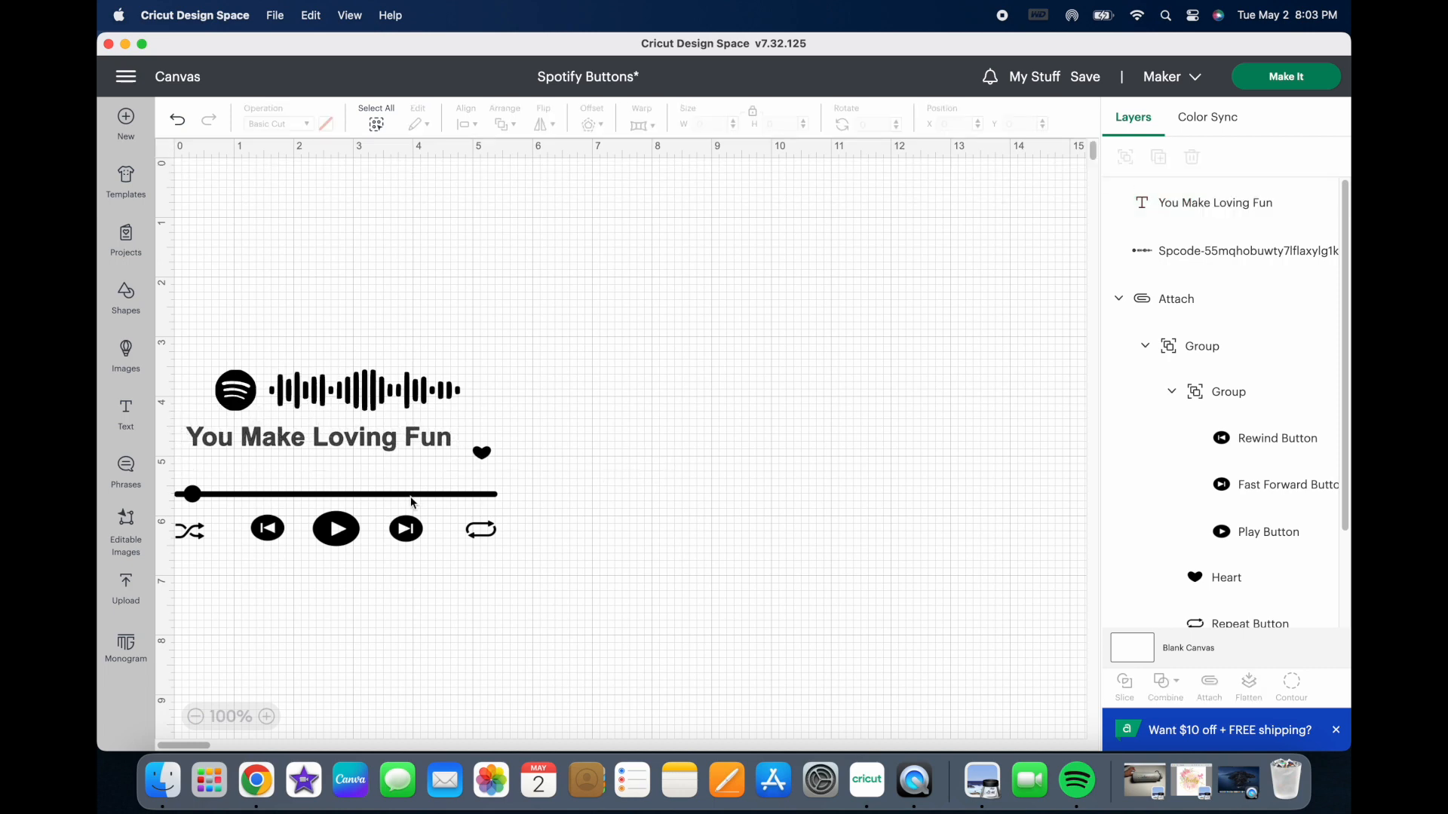
Step: Add a second text object reading "Fleetwood Mac" for the artist name
click(127, 415)
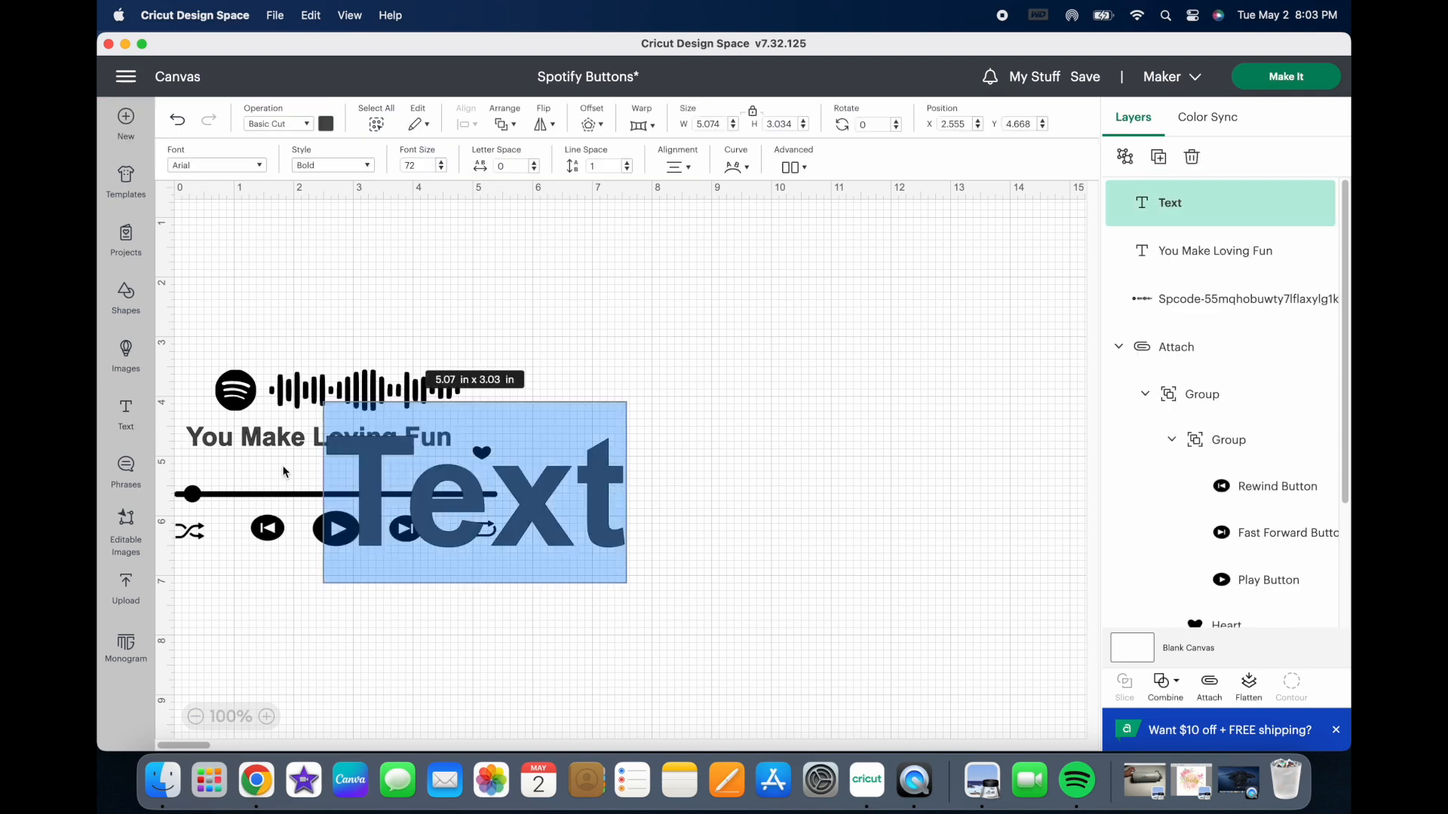
click(613, 518)
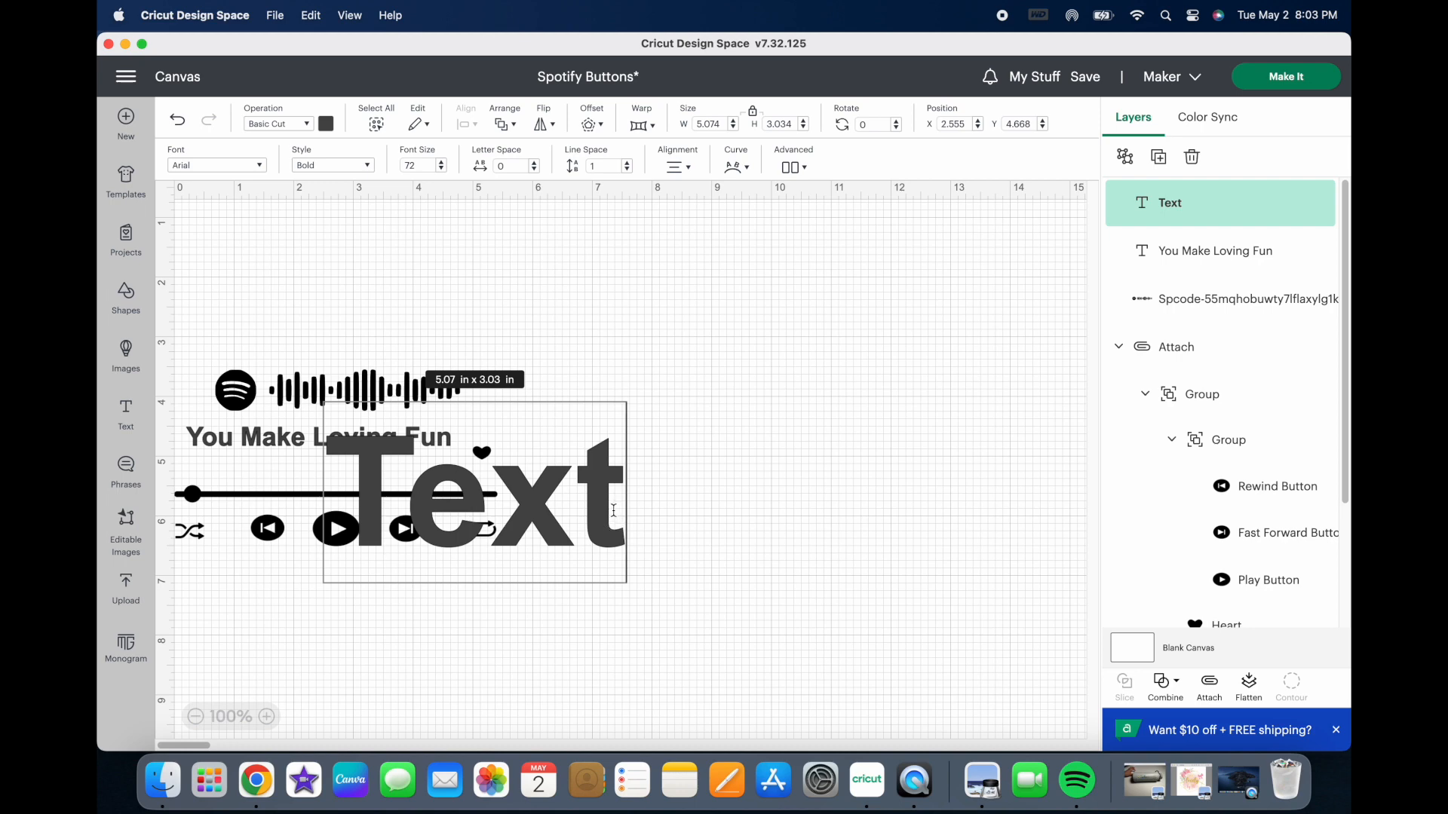
click(562, 507)
key(BackSpace)
key(BackSpace)
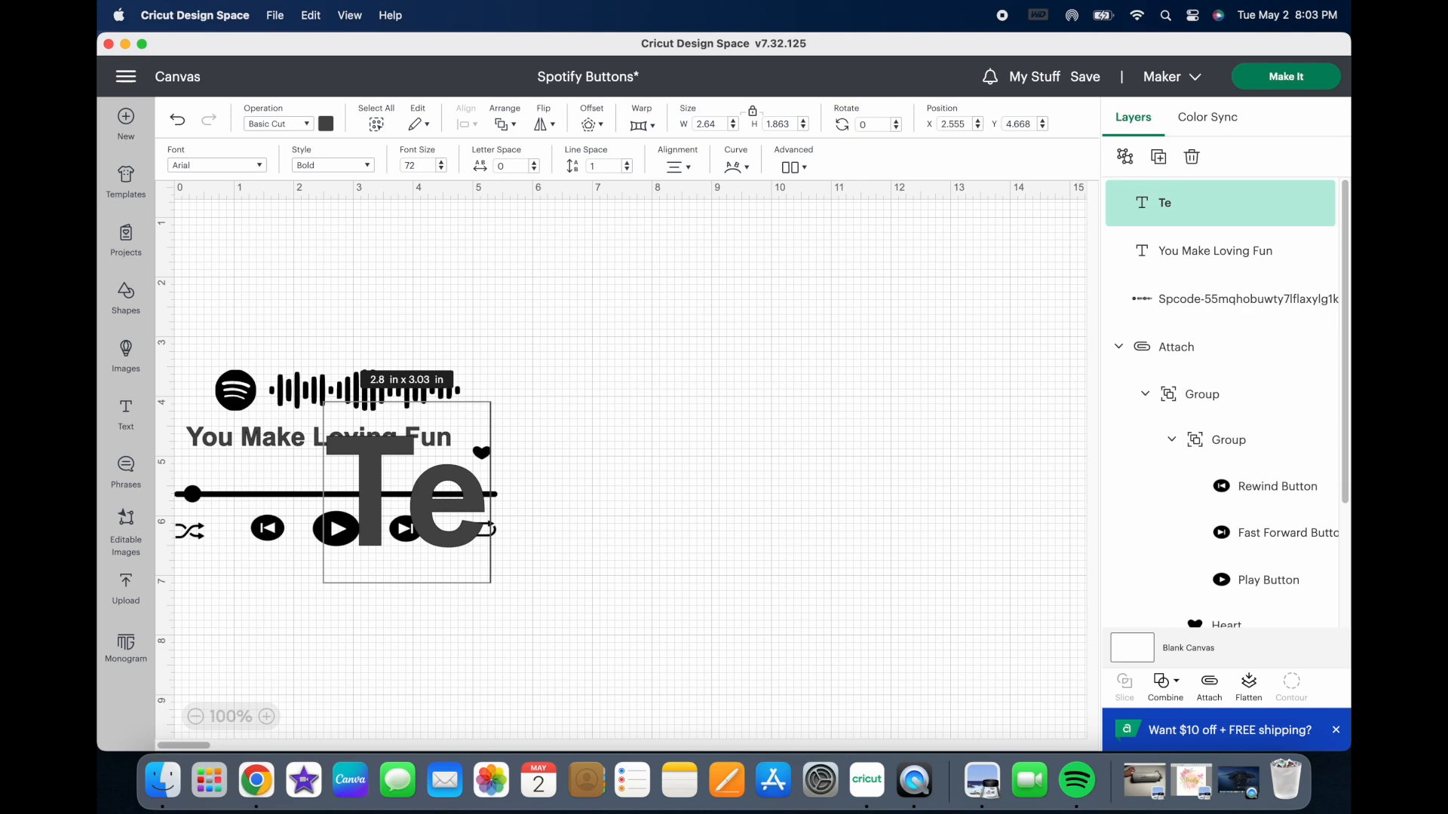
key(BackSpace)
key(BackSpace)
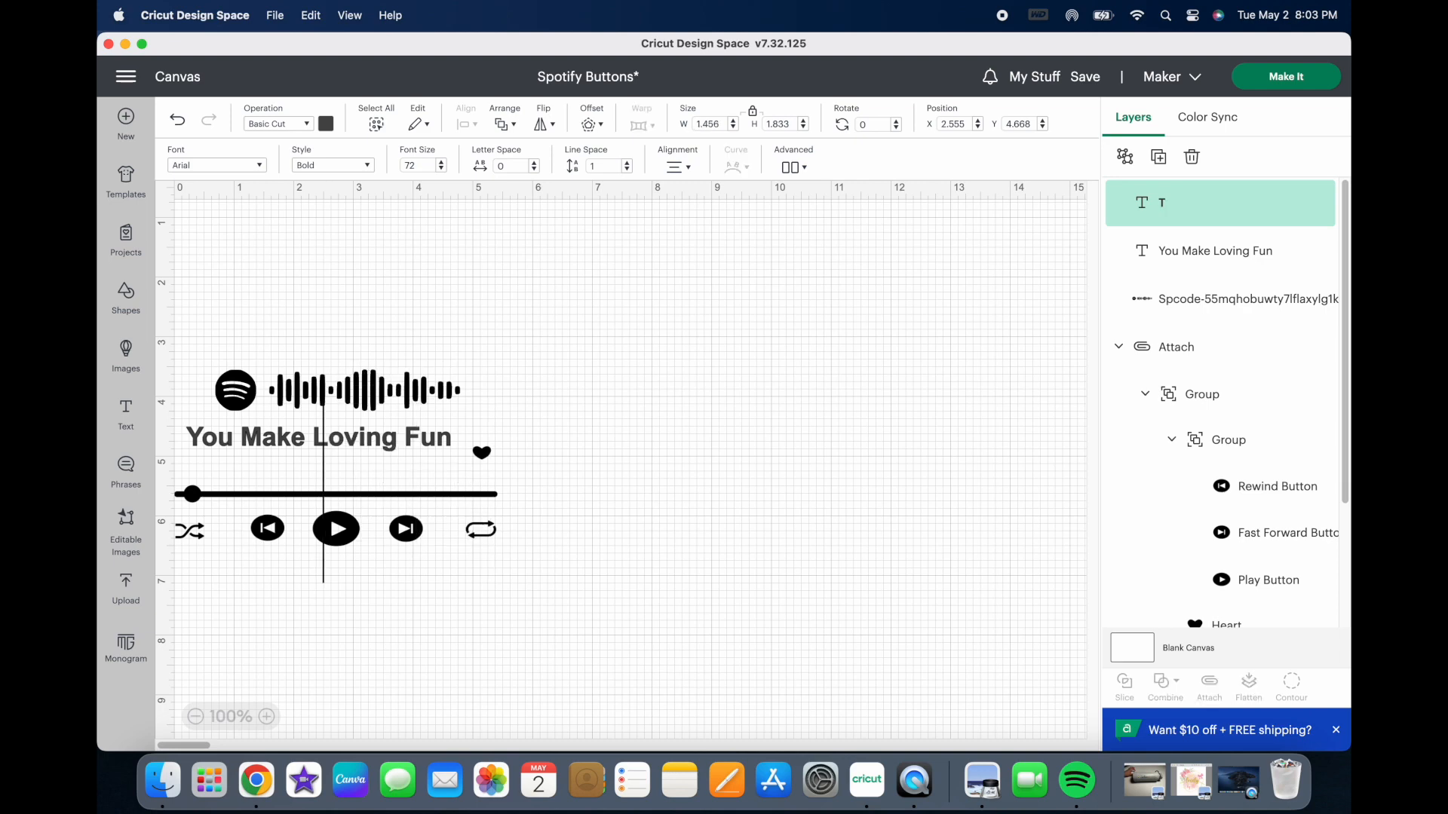
text(Fl)
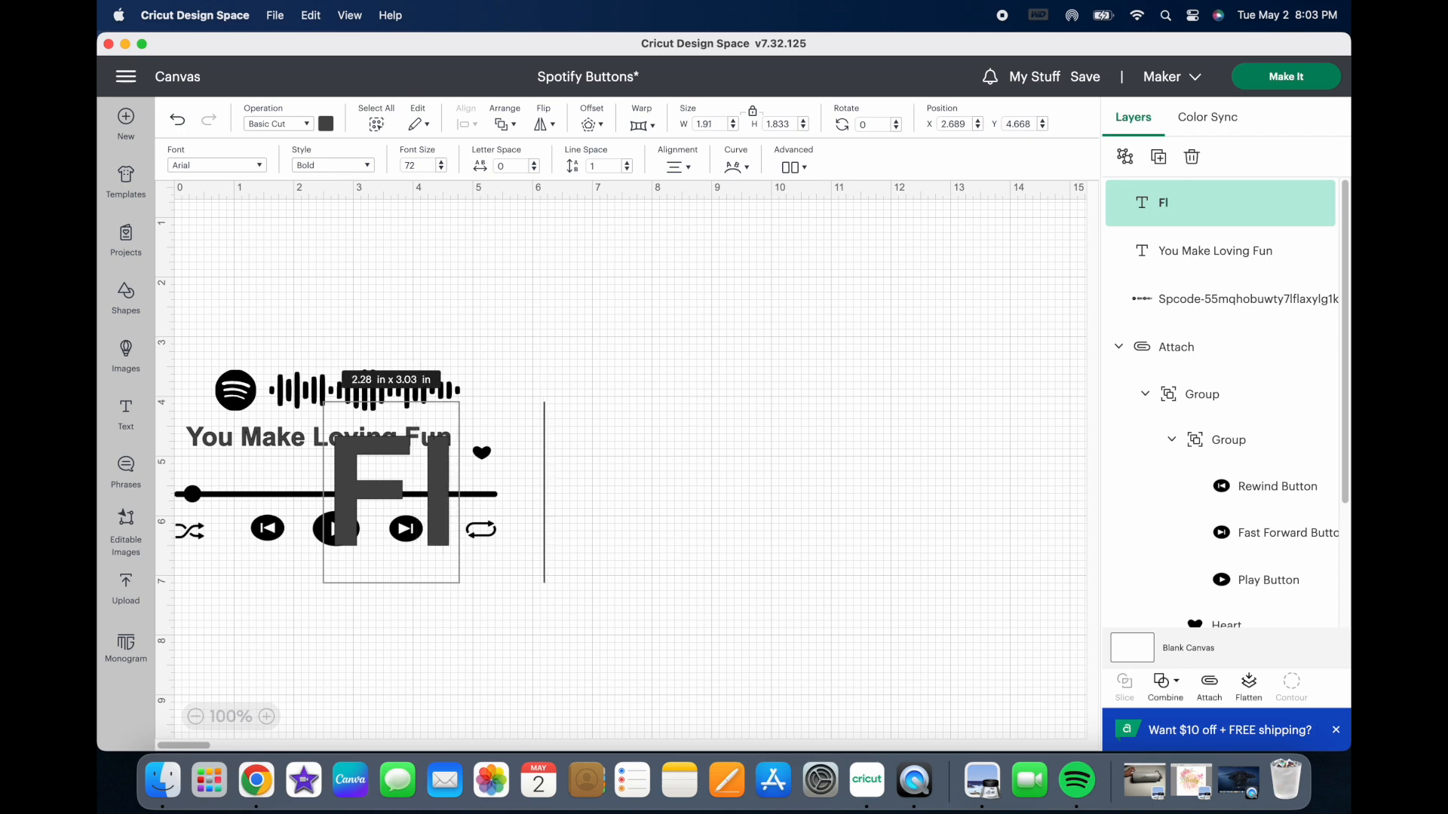
text(eetwood)
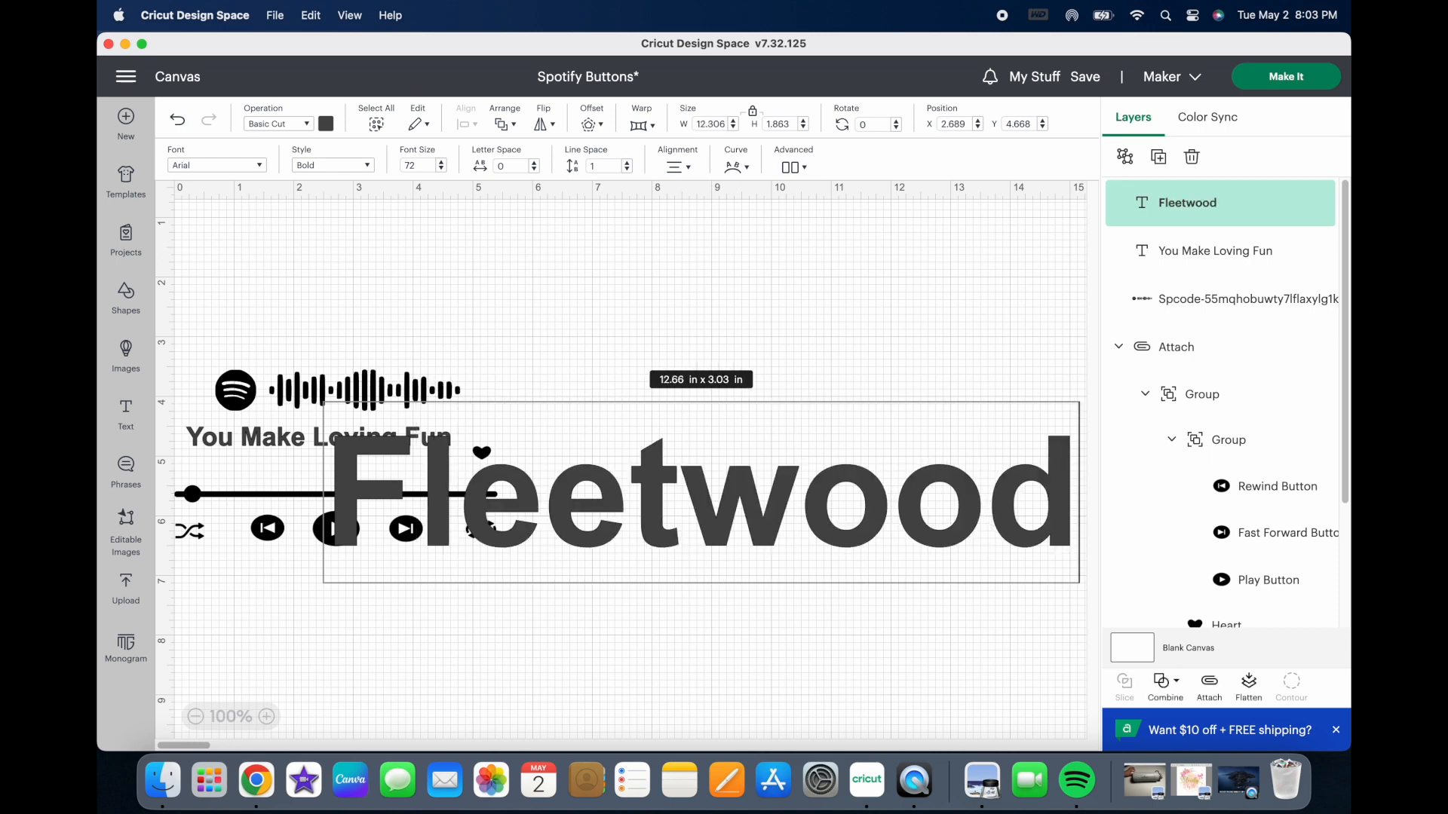
text( Mac)
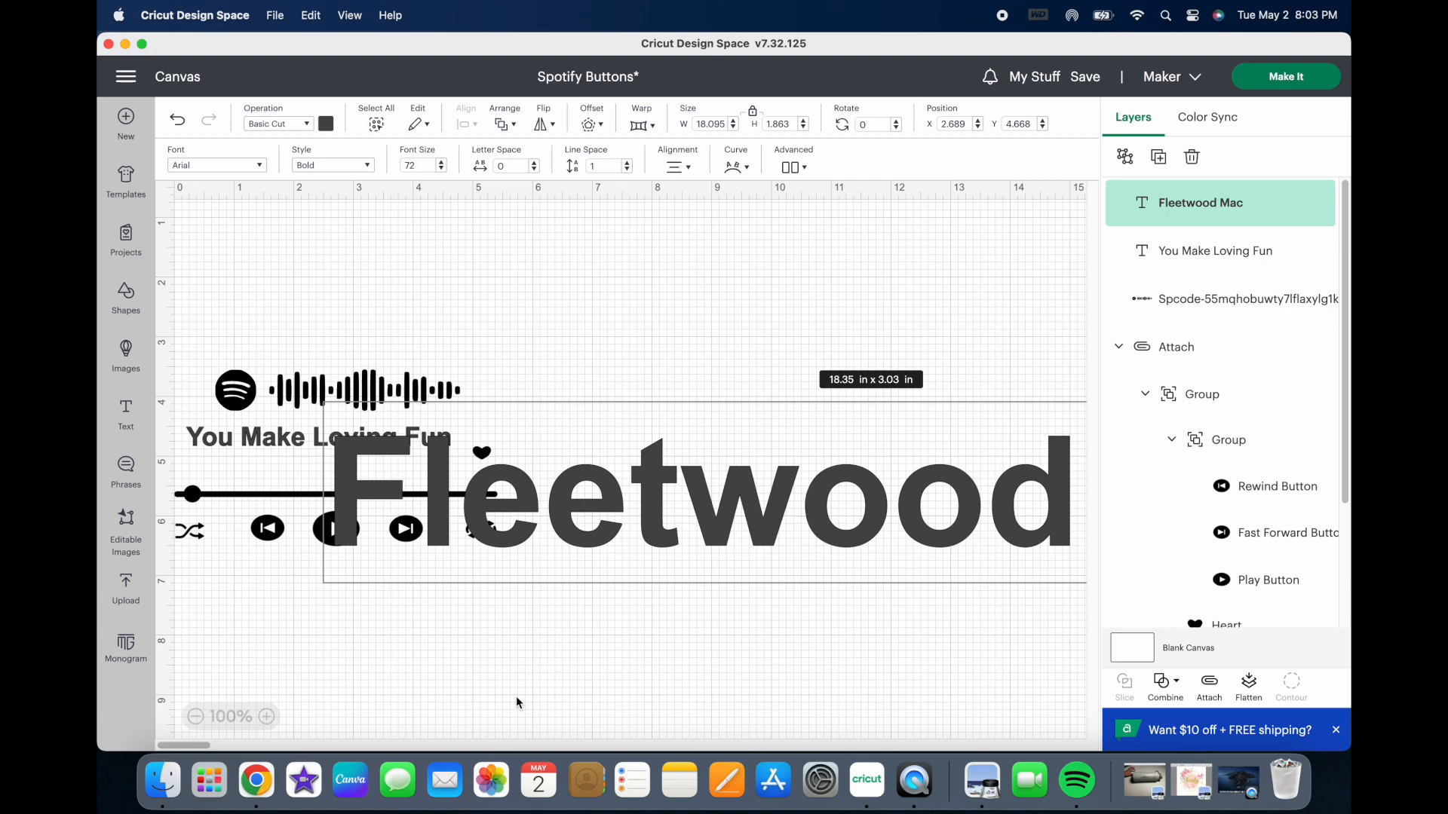
click(473, 663)
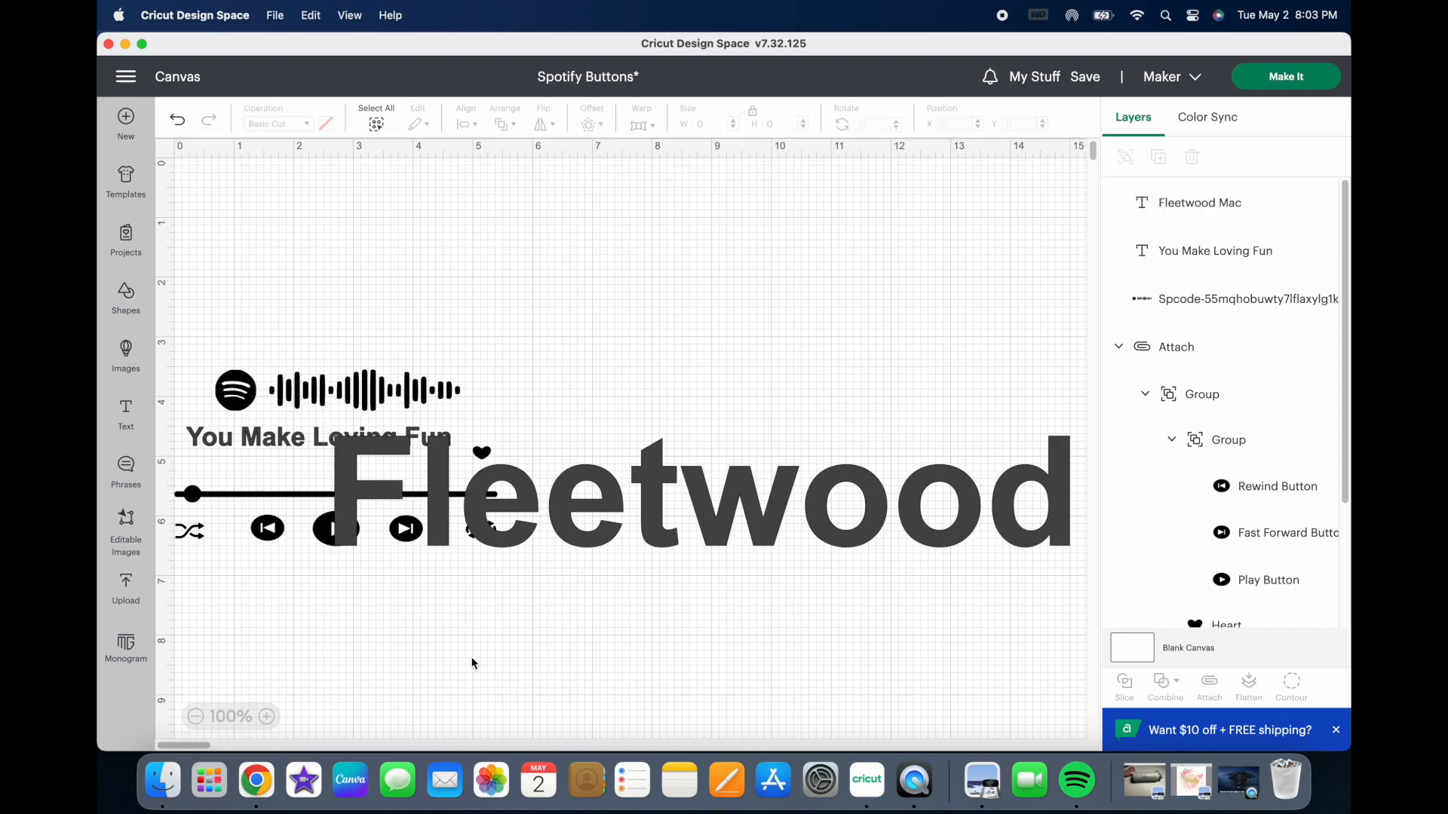
Step: Shrink the artist name to about 3.19 x 0.33 in and set its style to Regular
click(350, 469)
drag(339, 448, 511, 518)
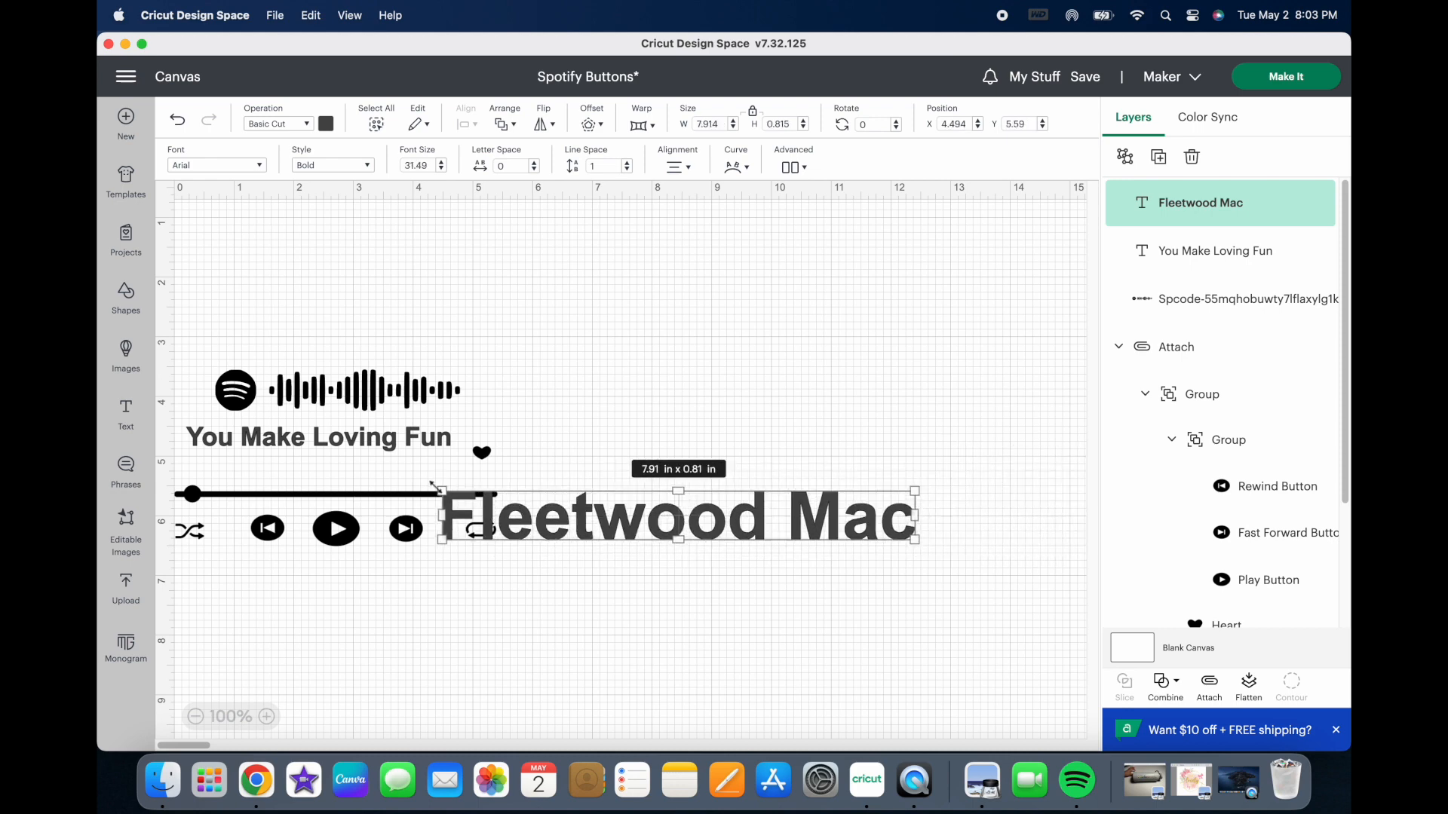
drag(440, 489, 718, 519)
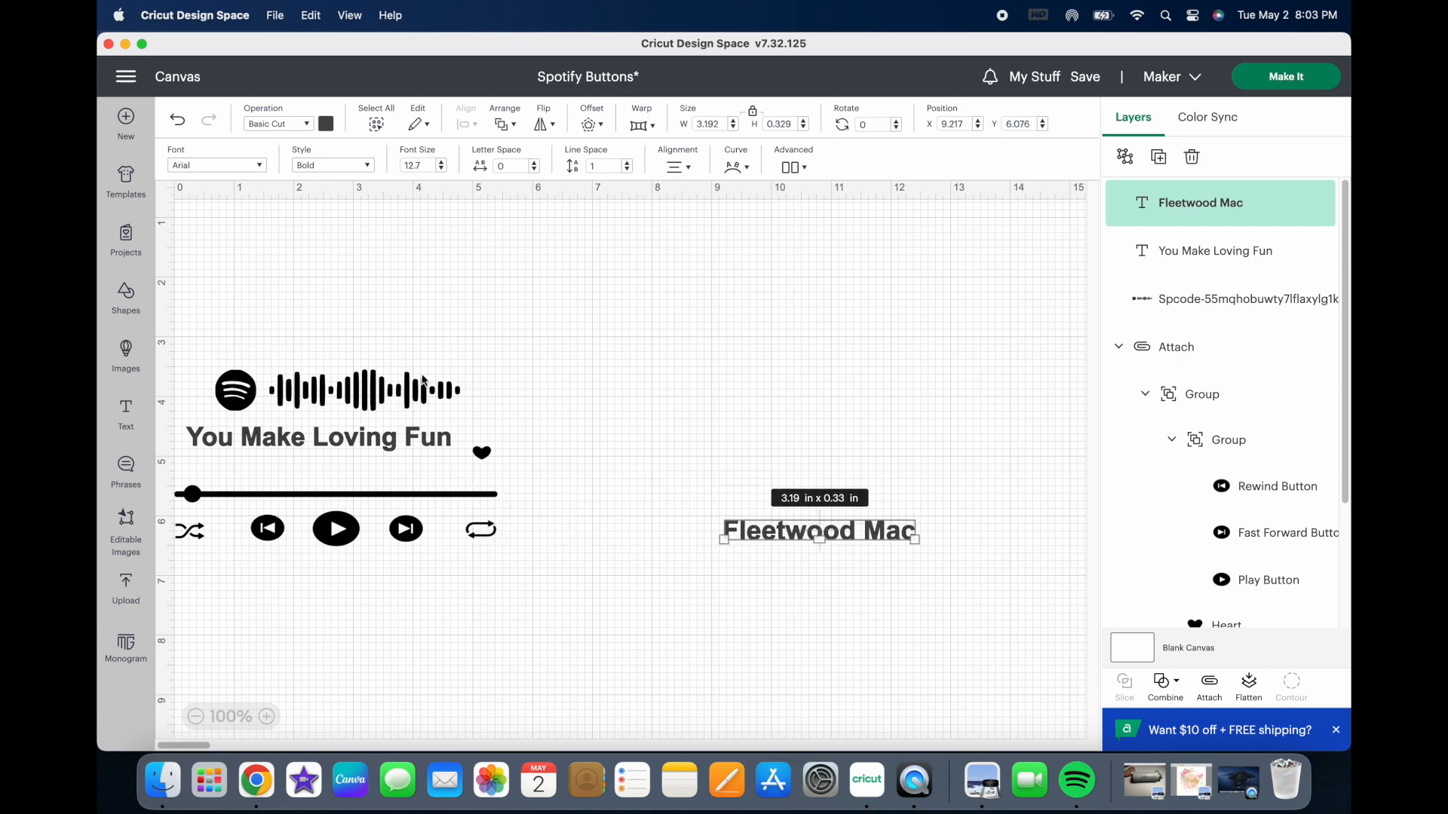
click(363, 165)
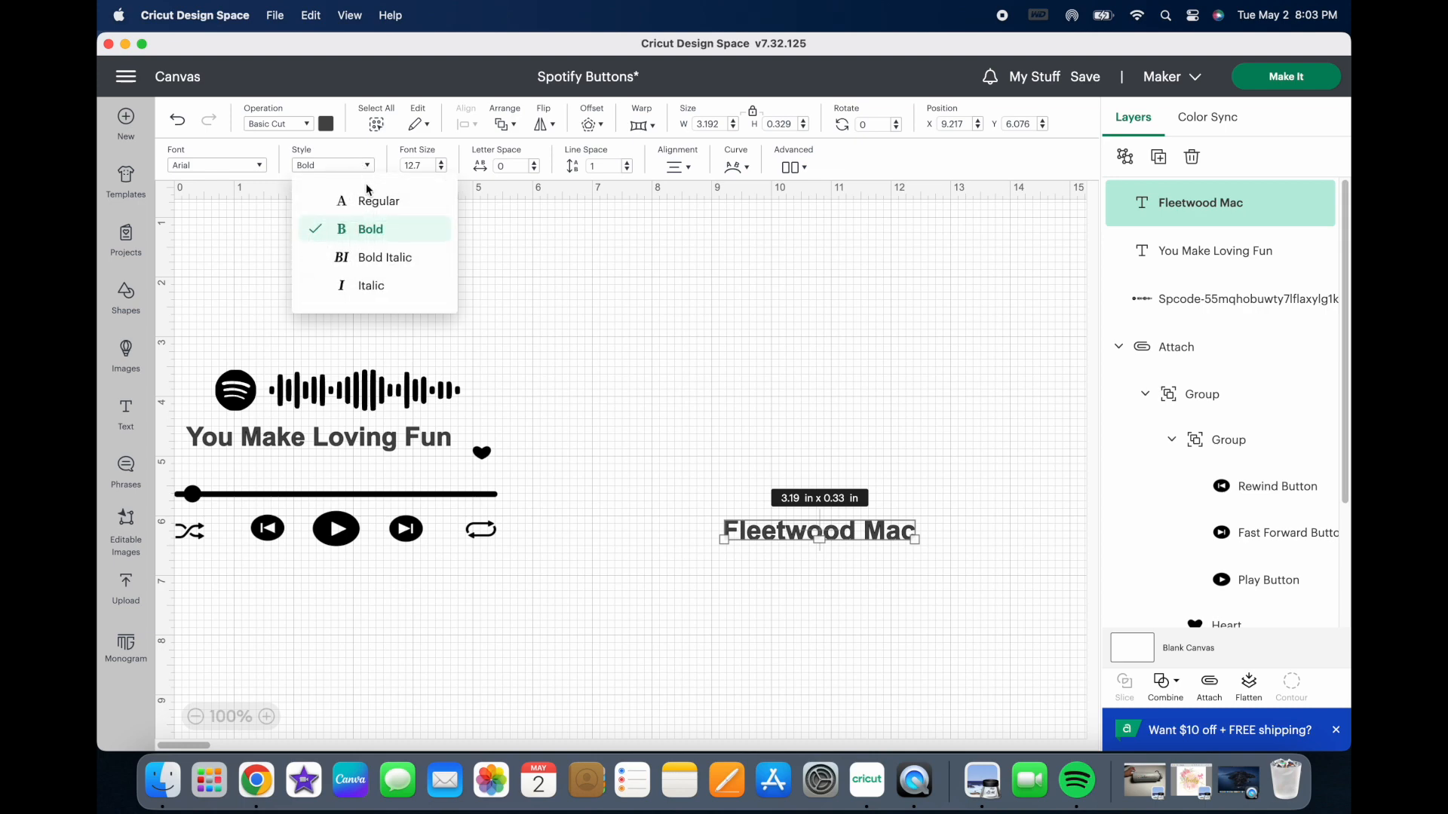
click(373, 201)
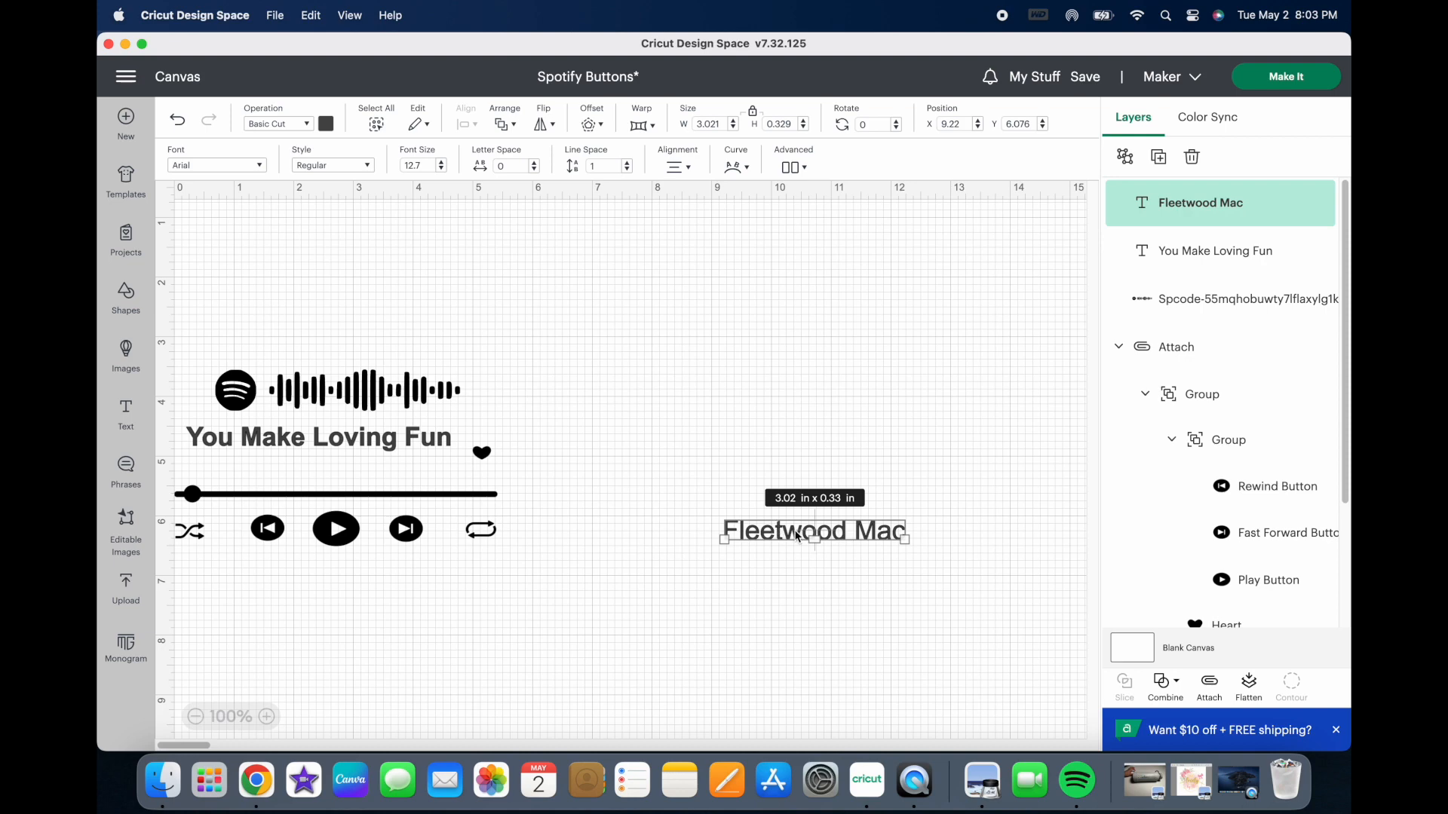
Step: Place the artist name directly under the song title, shrink it to about 2.67 x 0.29 in and align it with the title's start
drag(798, 537, 260, 475)
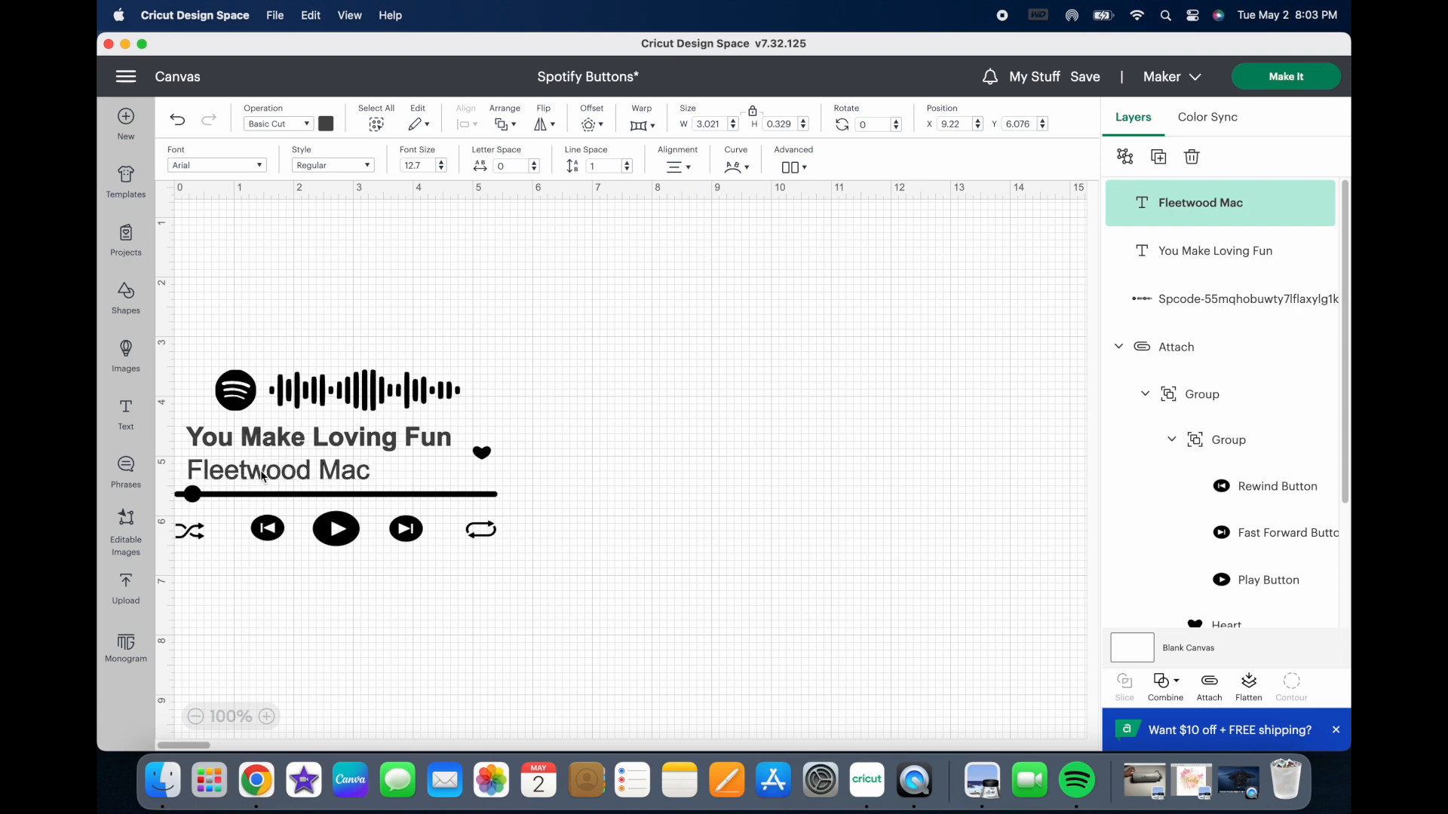
click(779, 601)
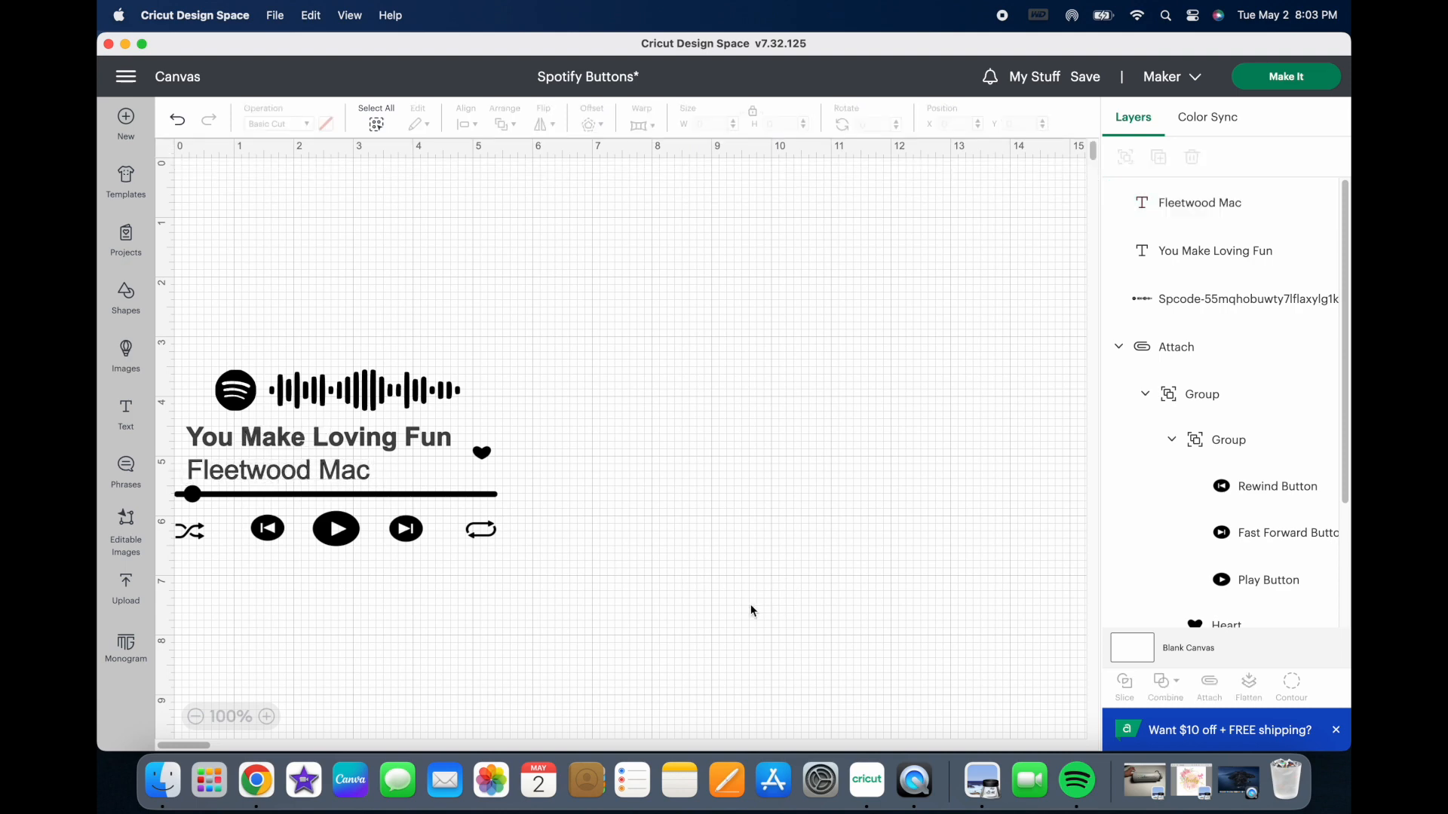
click(332, 479)
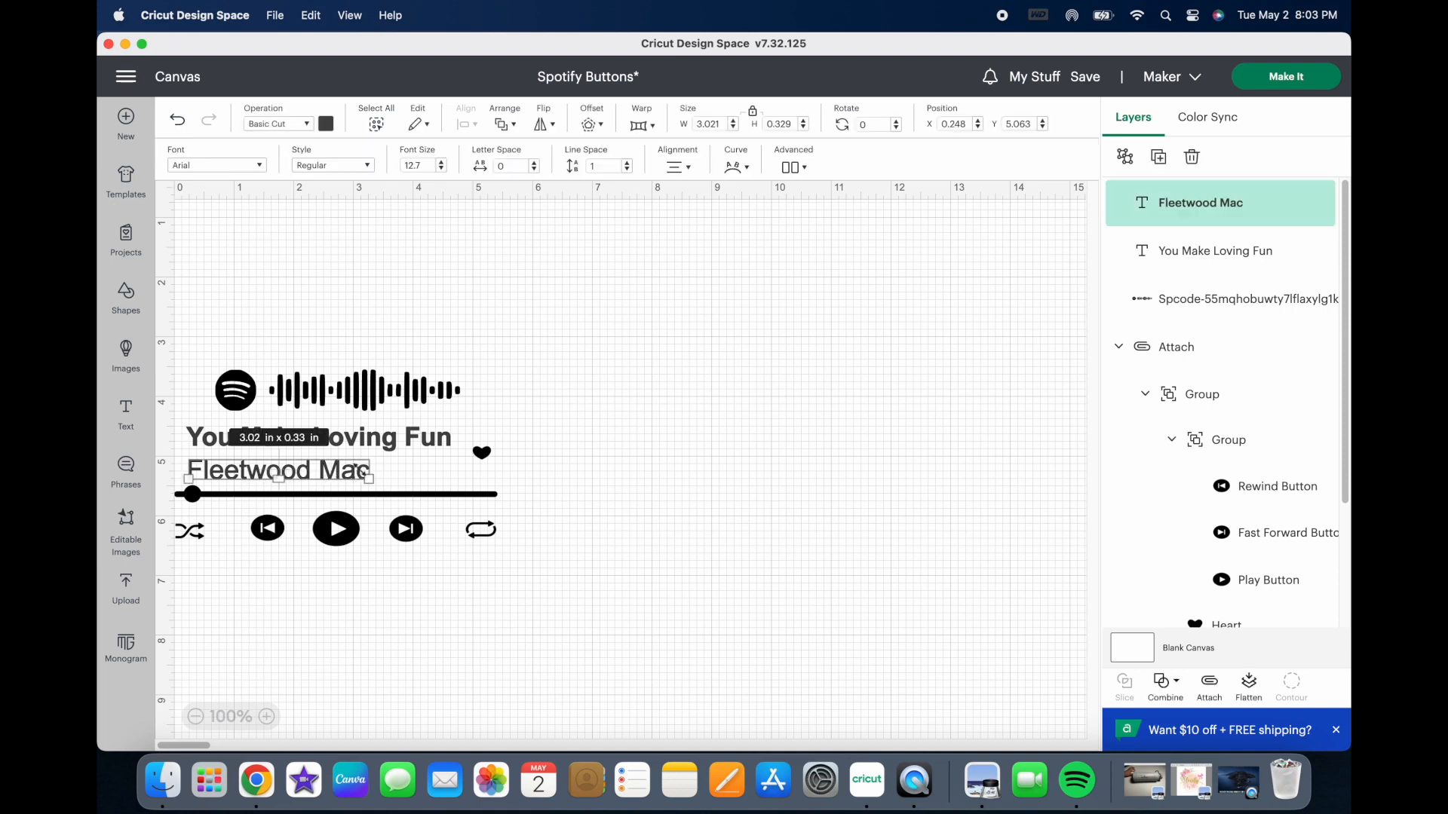
drag(369, 477, 345, 470)
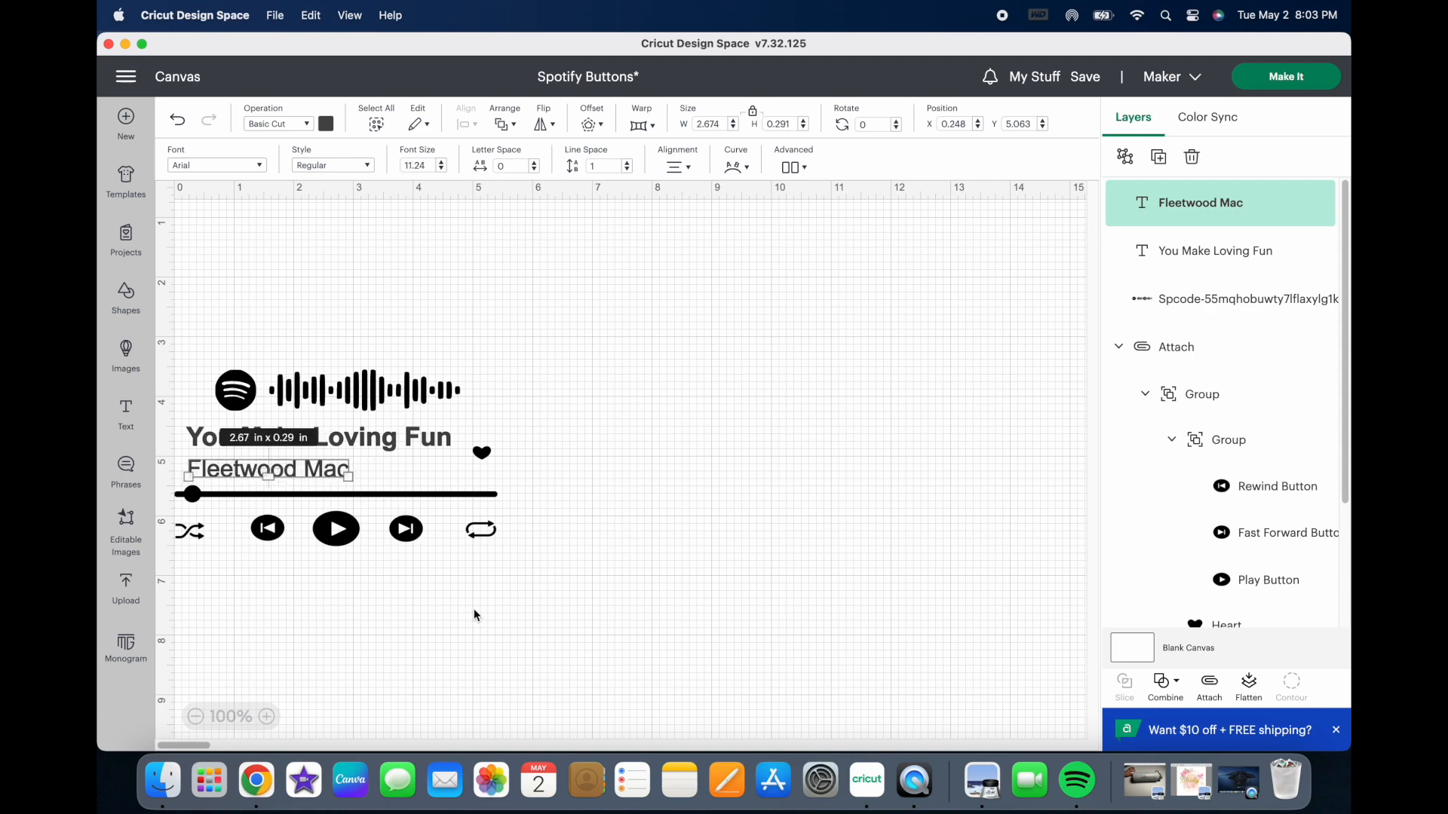
drag(213, 477, 216, 475)
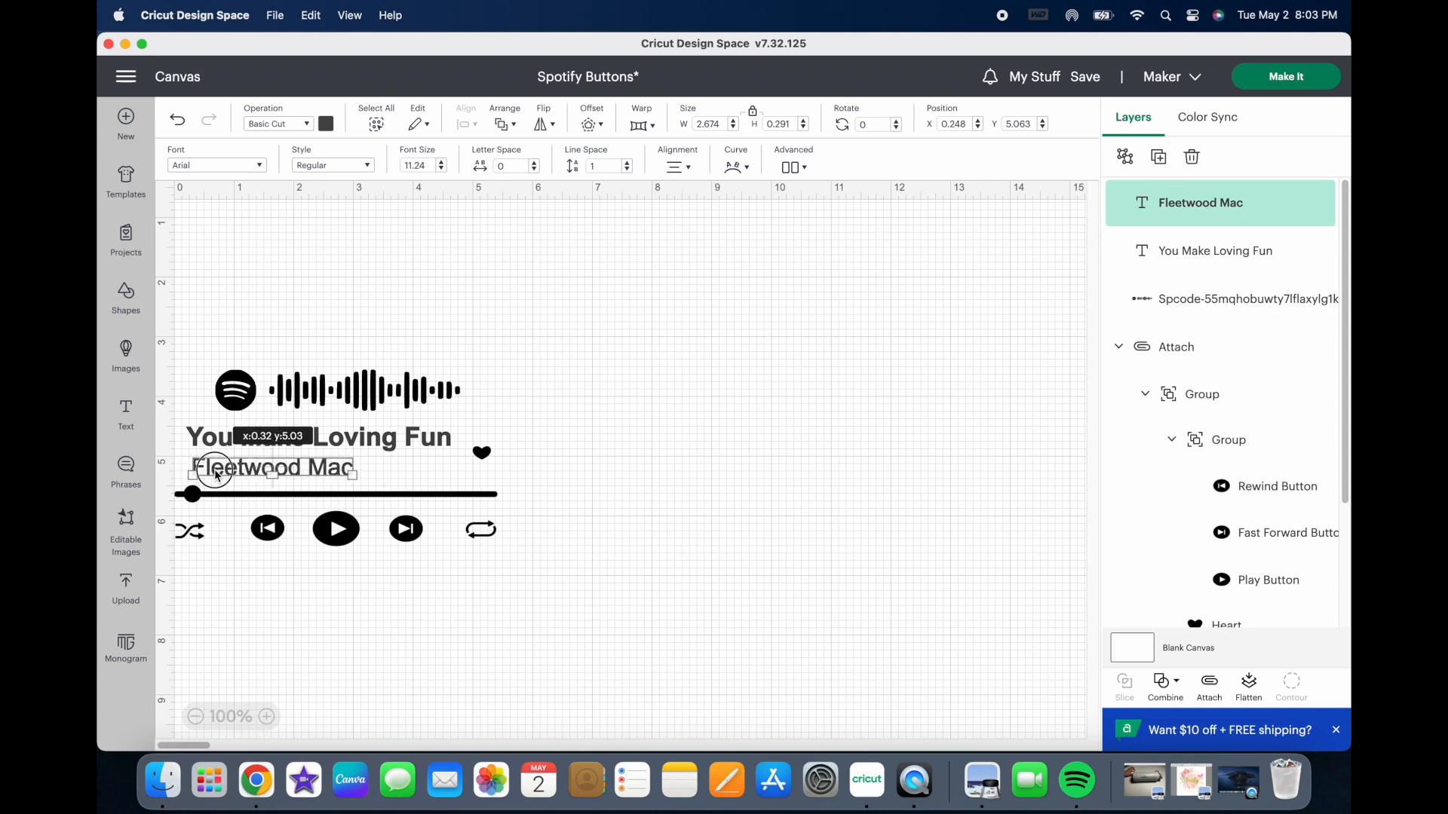
drag(215, 475, 214, 475)
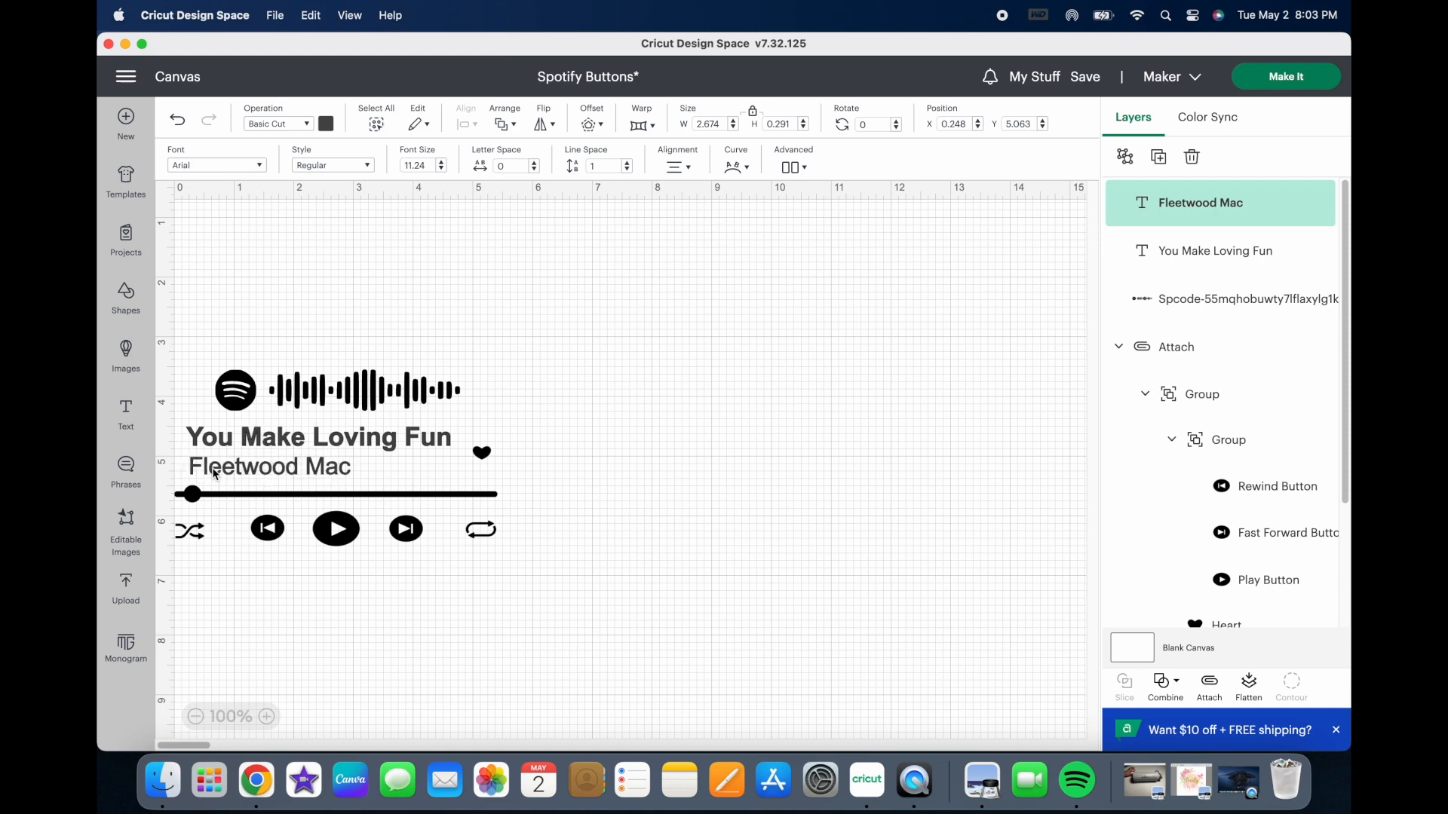
click(449, 635)
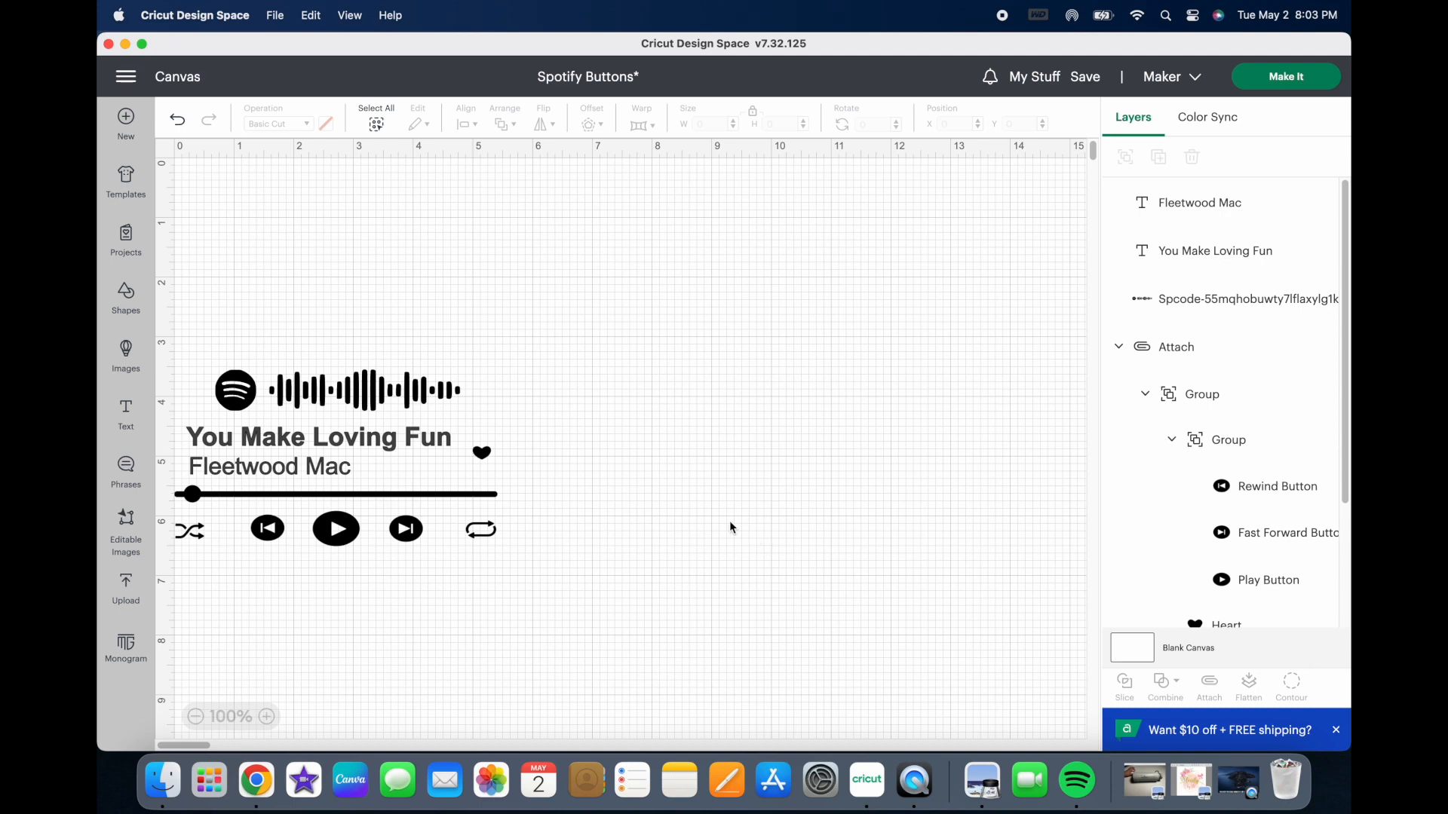
Step: Nudge the Spotify code slightly left and group the code, both texts and the player buttons
click(364, 403)
drag(365, 403, 361, 404)
click(668, 432)
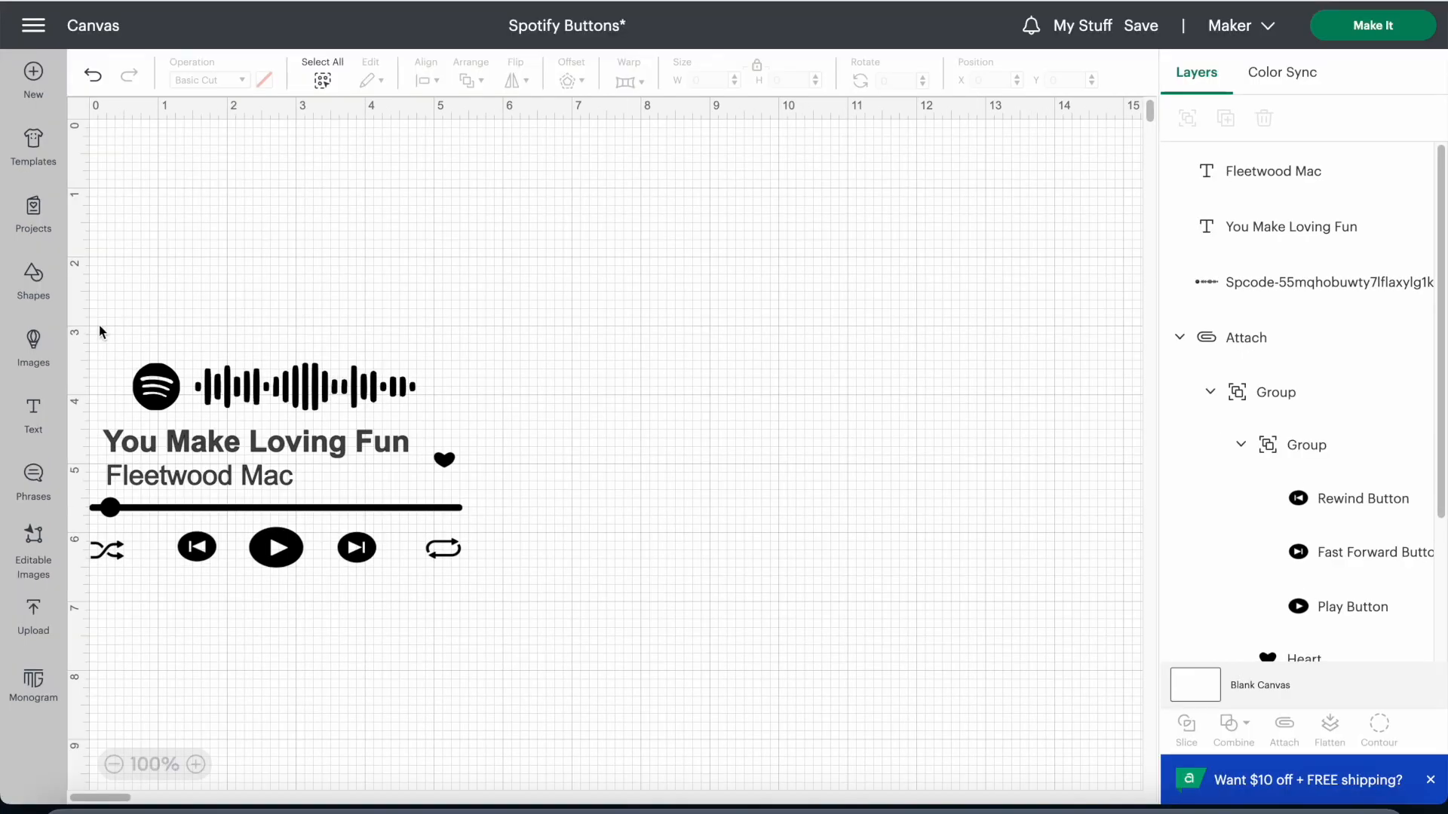
drag(94, 330, 494, 577)
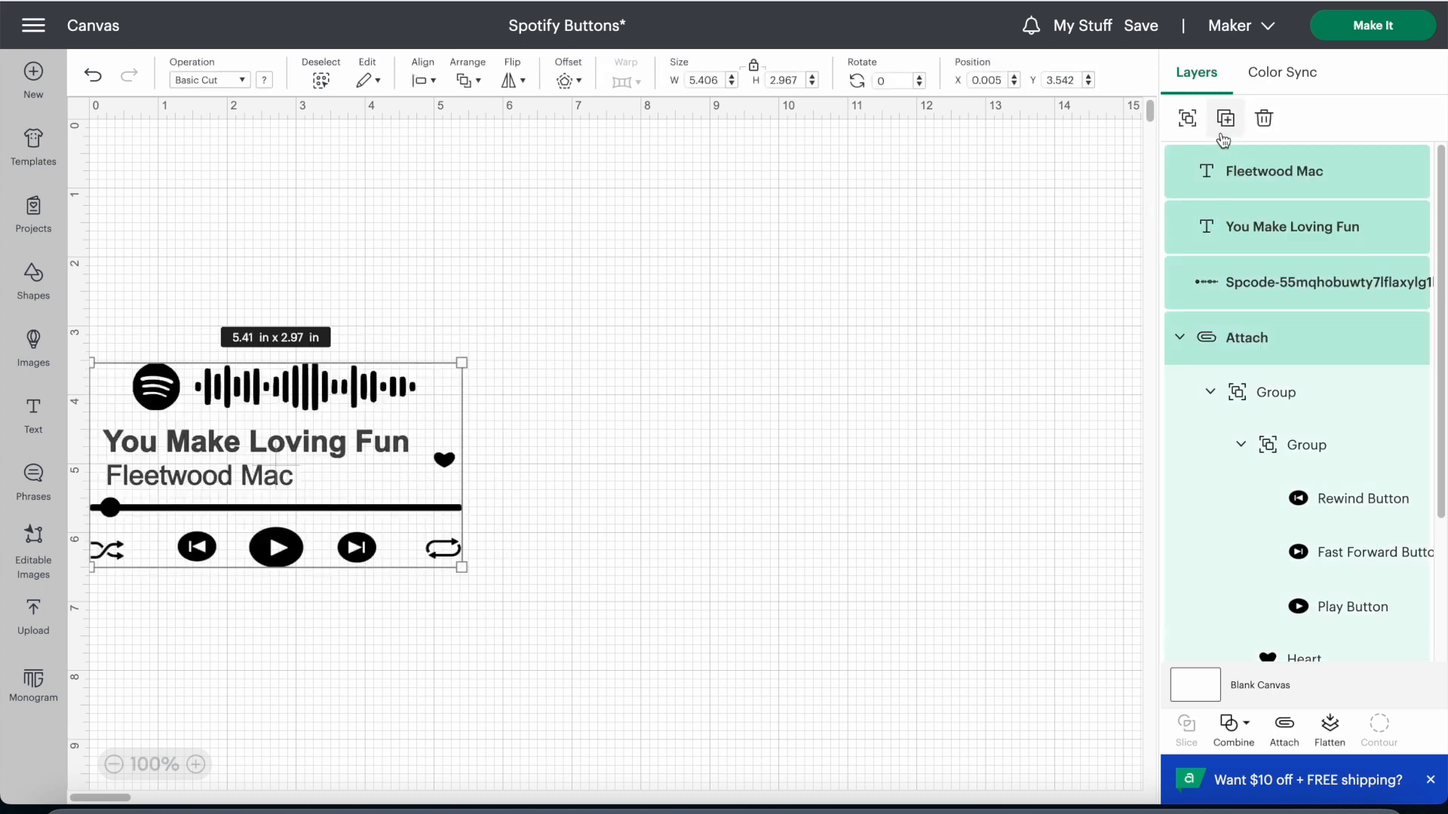
click(1189, 122)
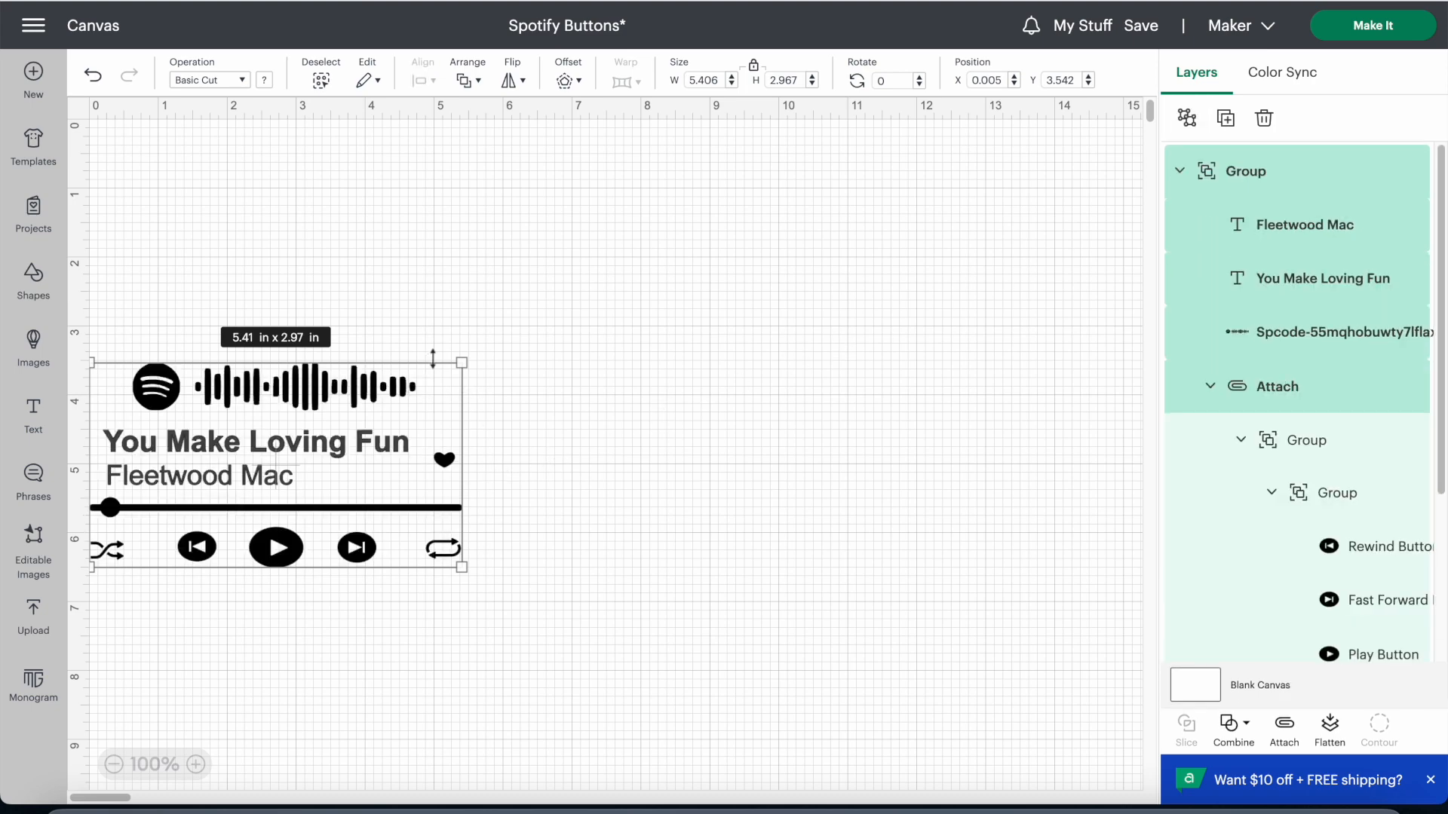
Step: Unlock the group's proportions and resize it to about 3.52 x 1.36 in at the canvas's upper-left corner
click(752, 67)
drag(461, 567, 342, 491)
drag(204, 393, 205, 150)
drag(341, 249, 332, 212)
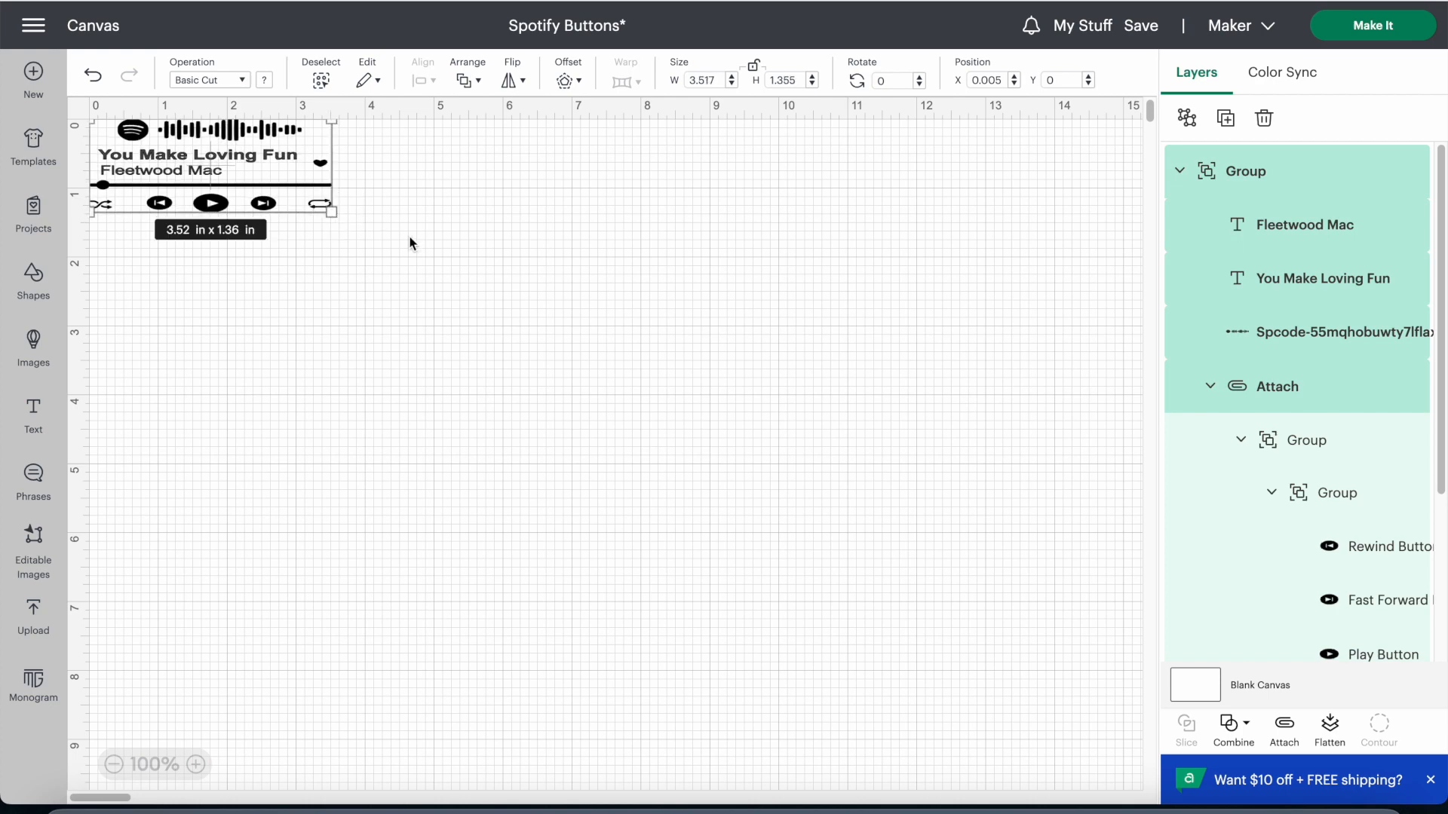
Step: Move the grouped Spotify design slightly down on the canvas and deselect it
click(470, 257)
drag(219, 167, 221, 187)
click(459, 212)
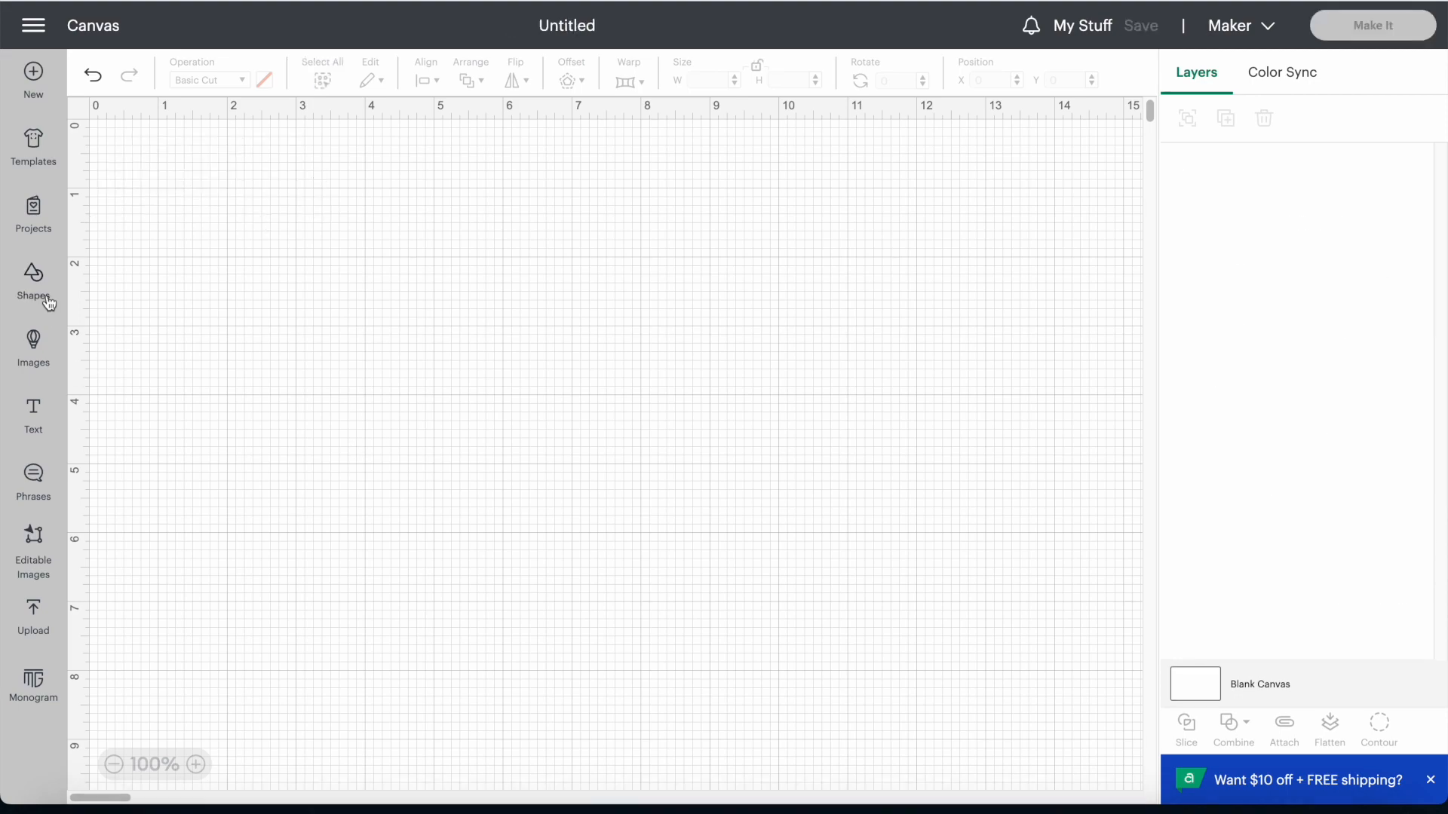
Step: Search the image library for "PLAY BUTTON" and add the solid black circular play button to the blank canvas
click(33, 343)
click(649, 142)
text(PLAY BUTTON)
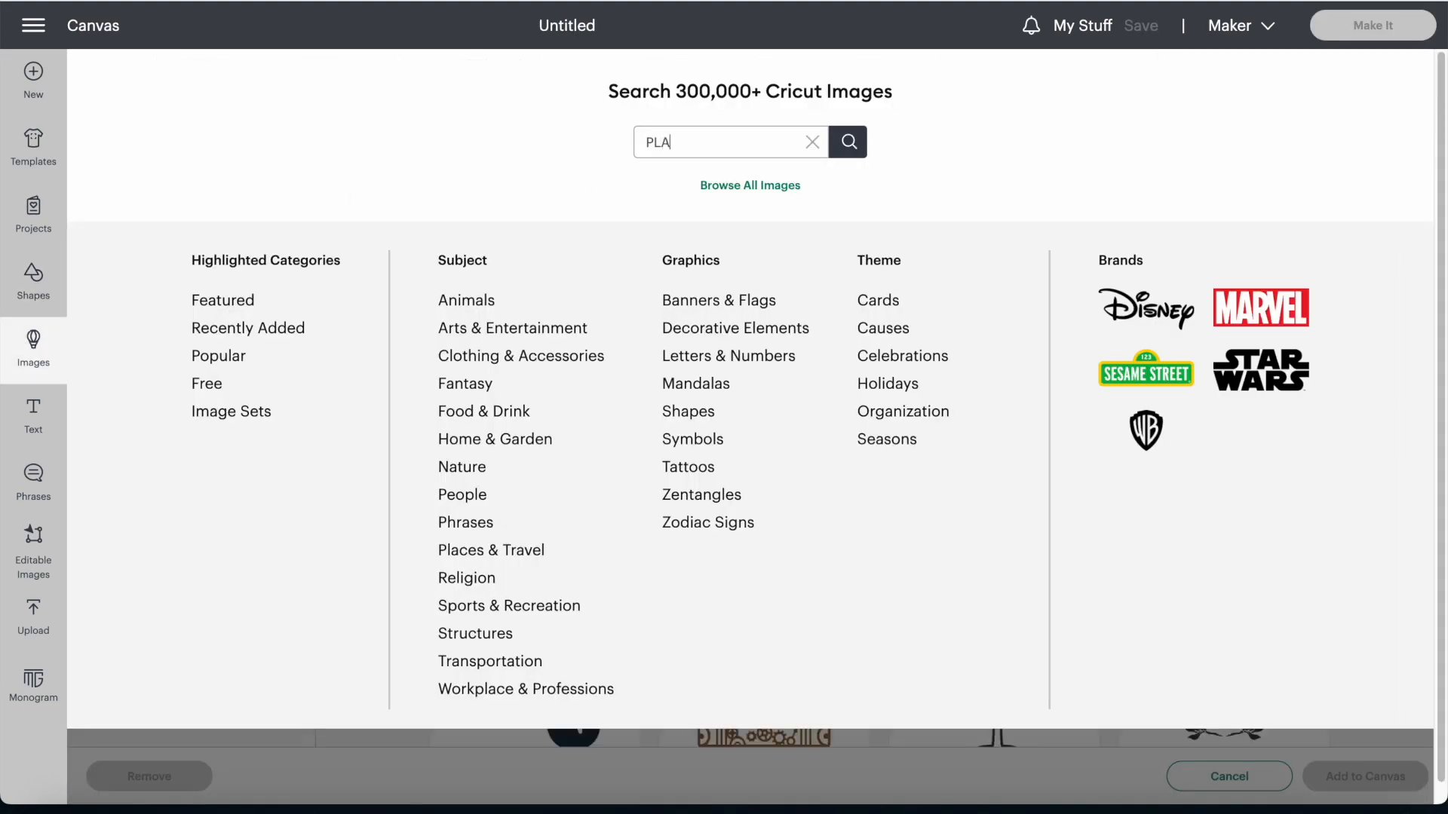
key(Return)
scroll(679, 444, down, 10)
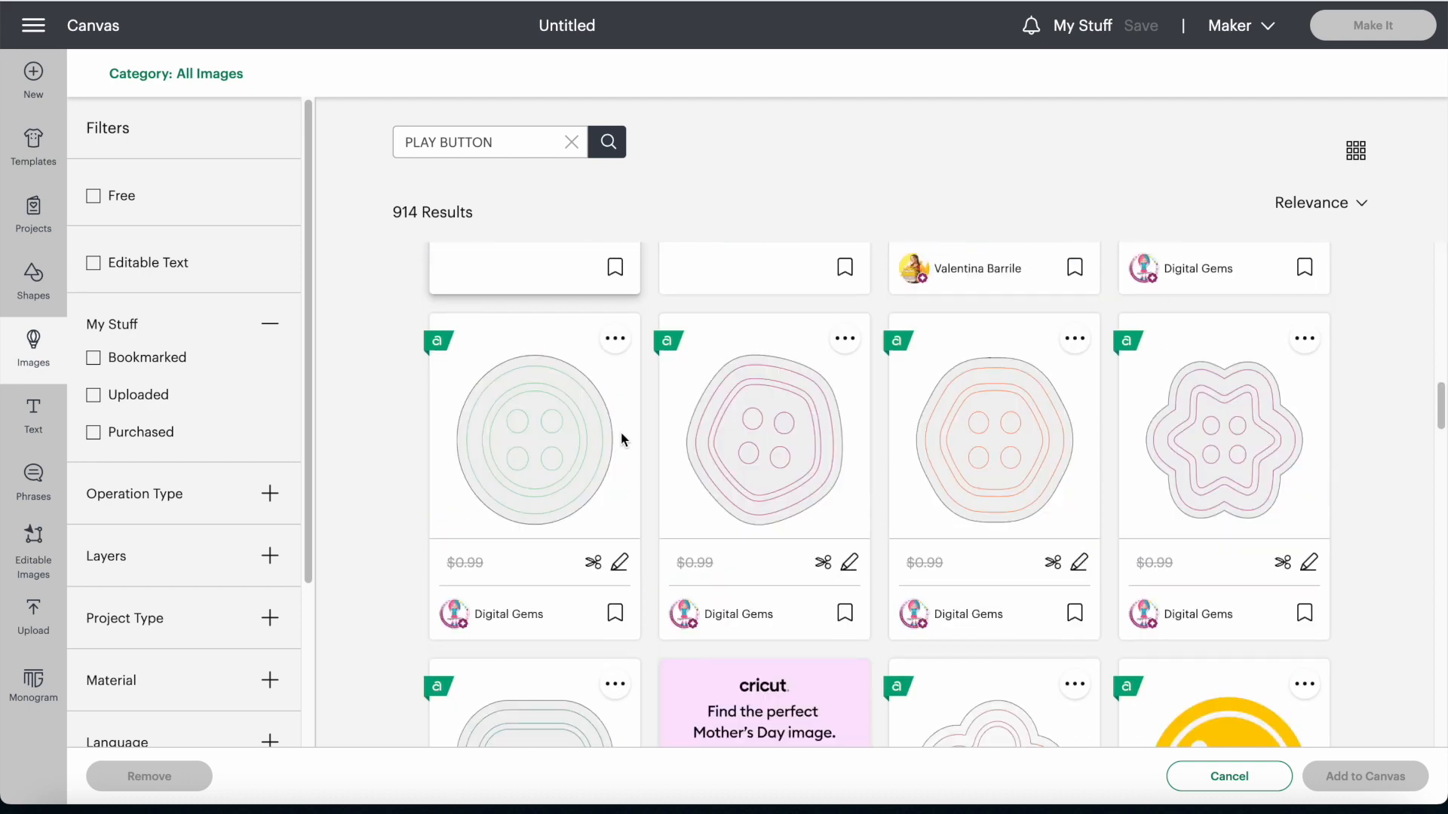
click(714, 601)
click(1365, 776)
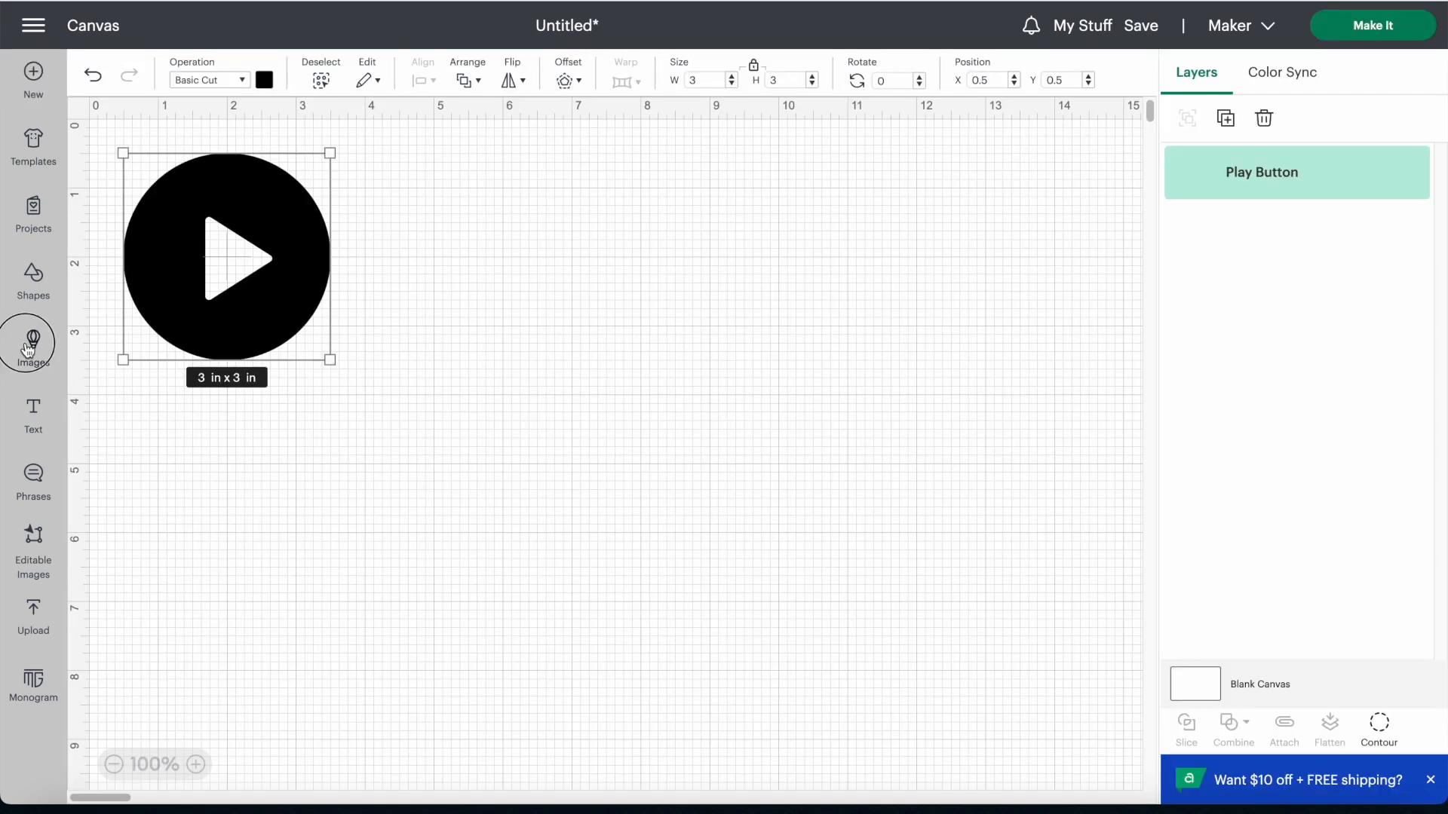
Step: Search the images for "REPEAT BUTTON" and add the black looping-arrows image to the canvas
click(33, 343)
click(449, 141)
key(BackSpace)
key(BackSpace)
key(BackSpace)
key(BackSpace)
text(REPEAT)
key(Return)
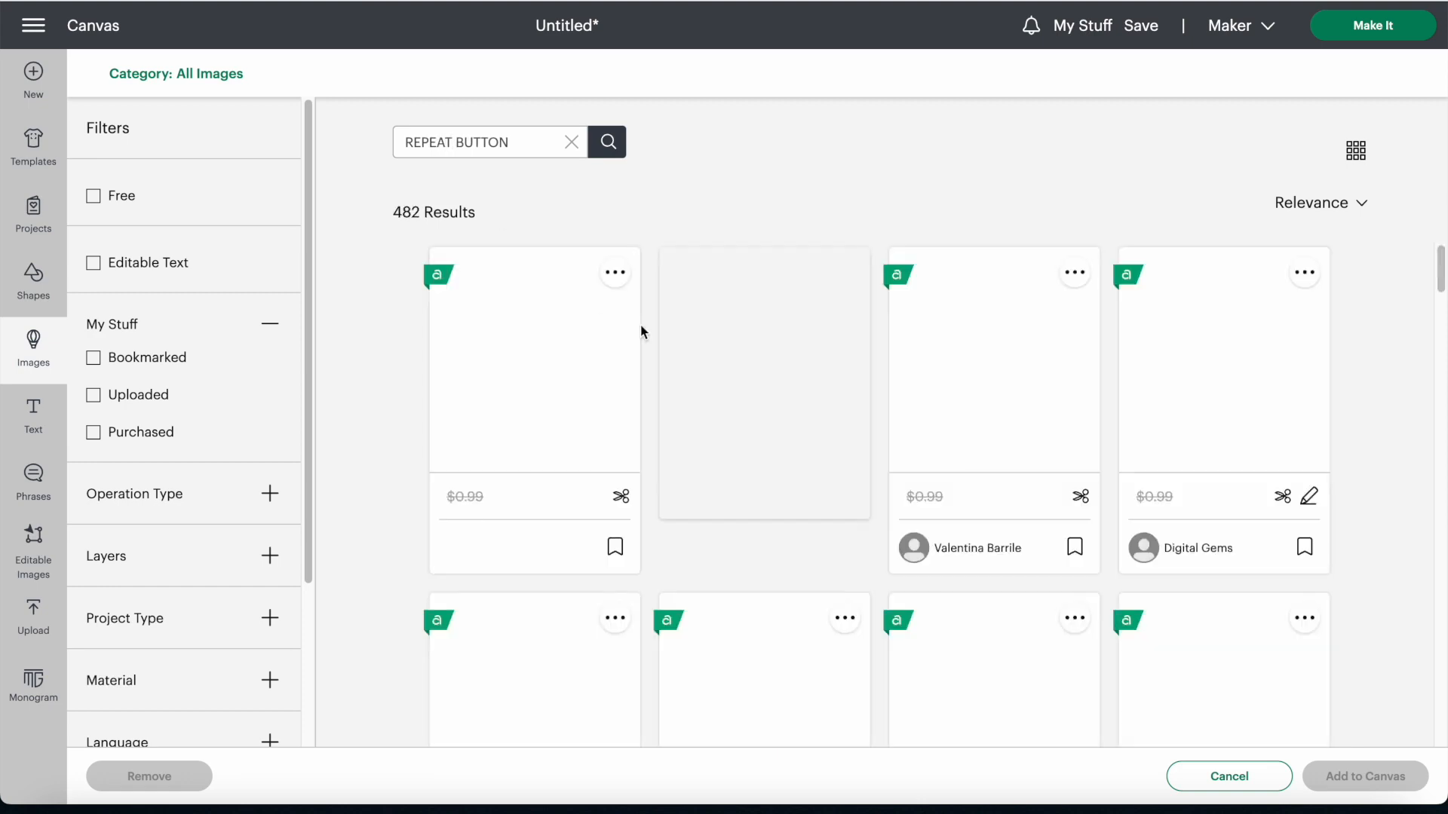
click(555, 372)
click(1365, 776)
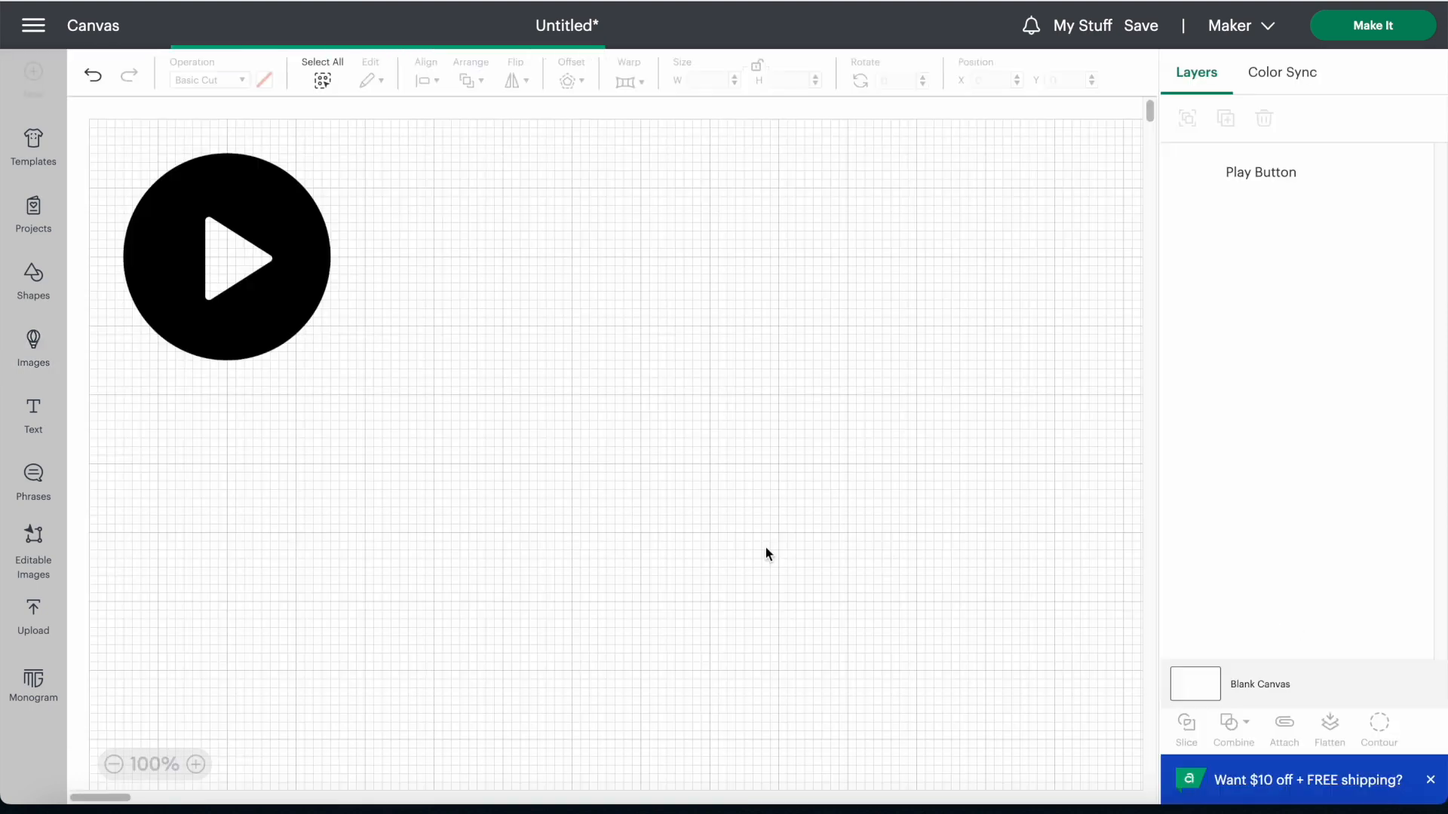
Step: Search the images for "FORWARD BUTTON" and add the solid black circular skip-forward button to the canvas
click(33, 343)
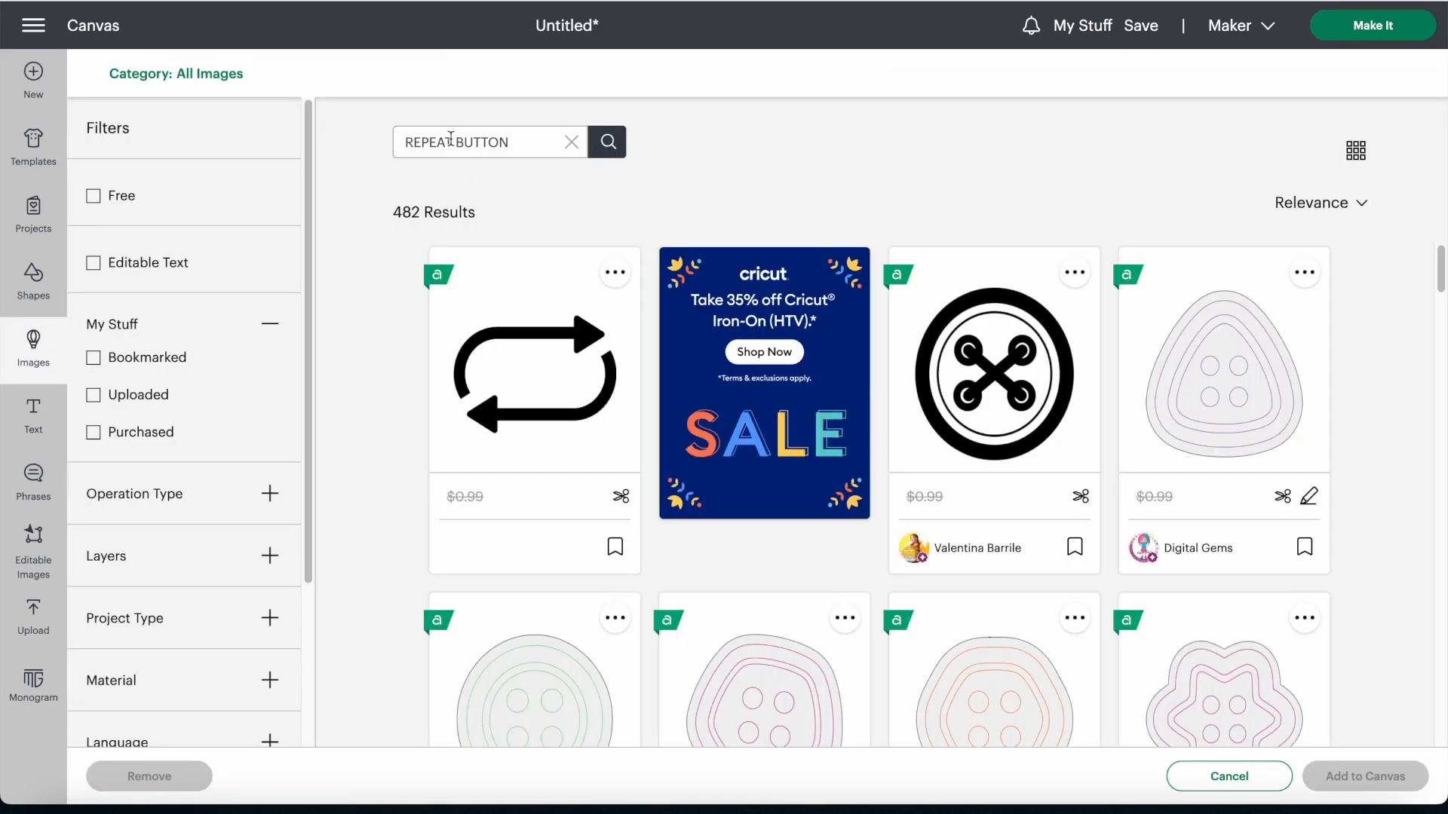
double_click(428, 141)
text(FORWARD)
key(Return)
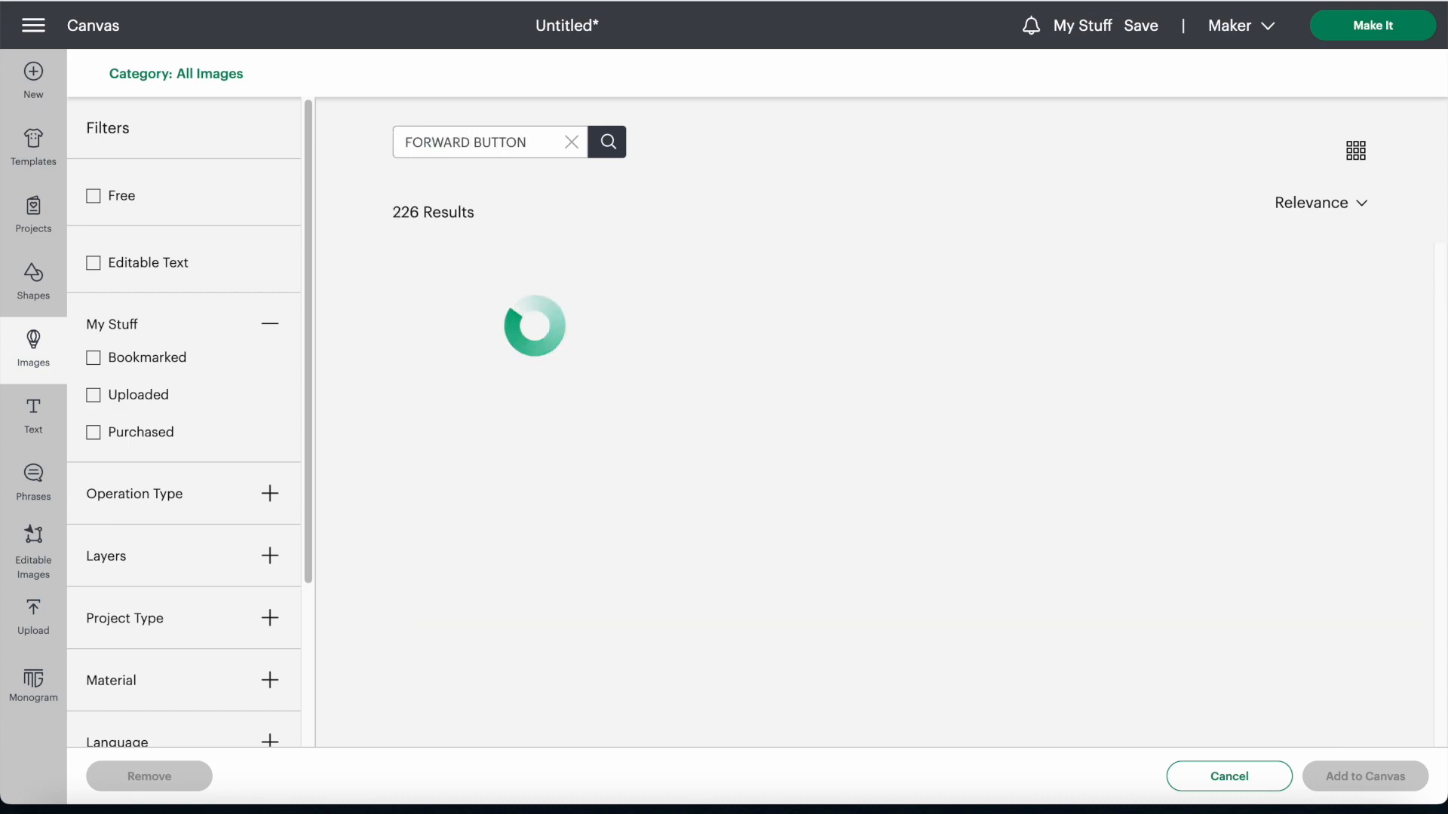
scroll(898, 498, down, 10)
scroll(902, 509, down, 5)
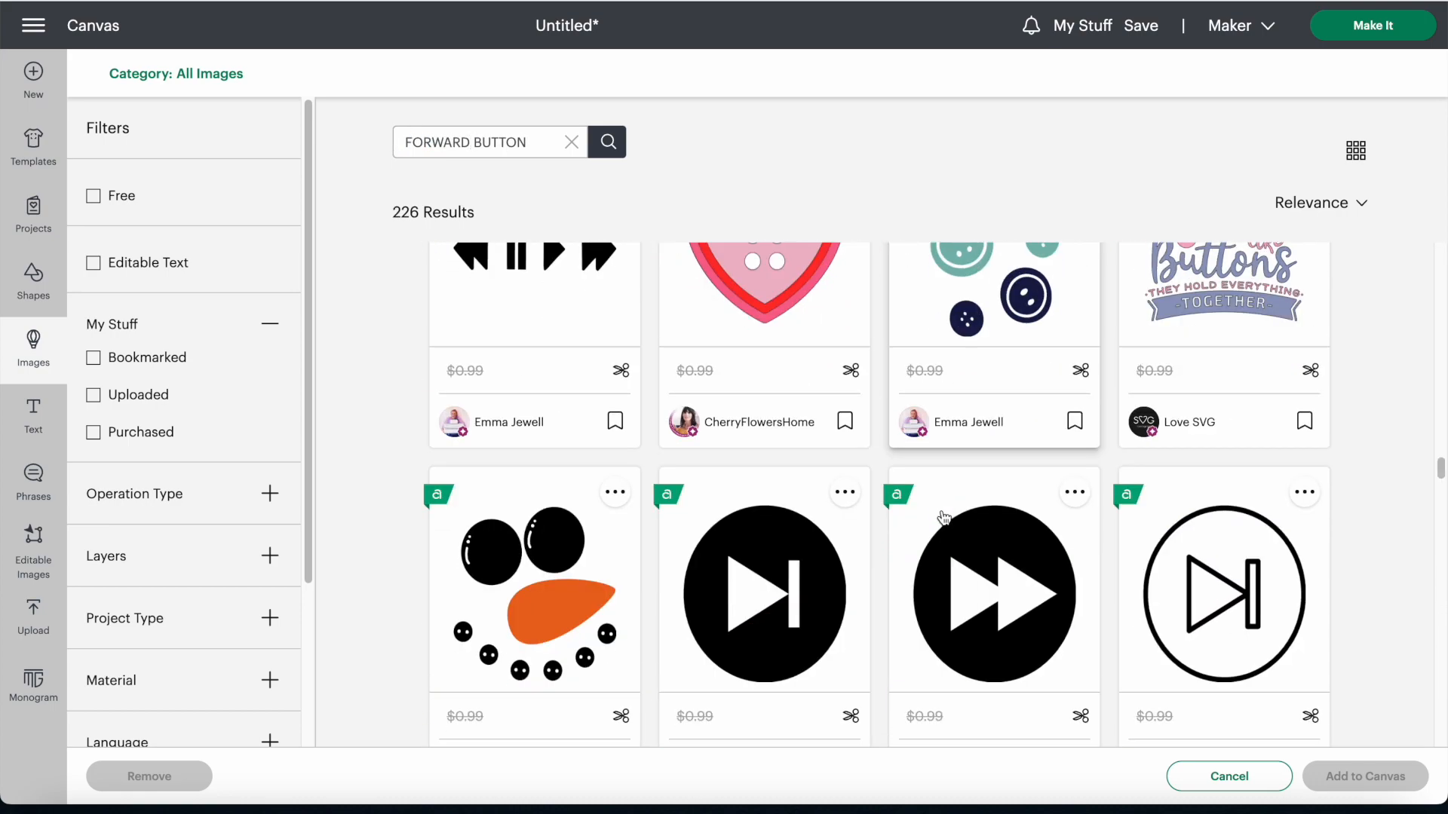
click(801, 526)
scroll(806, 525, down, 20)
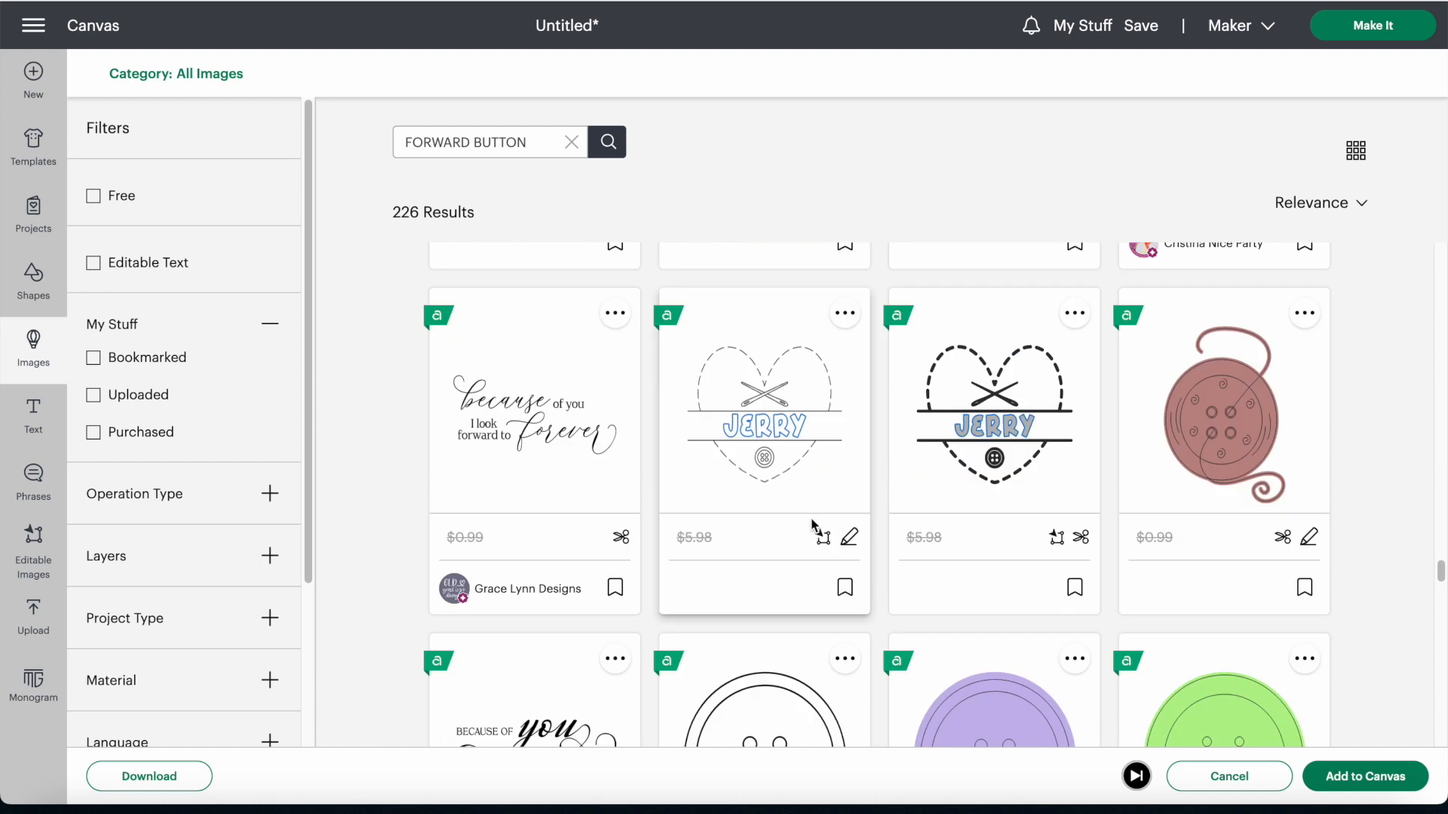
click(1364, 776)
Step: Arrange the play button mid-canvas with the fast forward button to its right and the repeat button below that one
drag(258, 256, 339, 506)
drag(204, 230, 467, 474)
drag(536, 282, 750, 696)
drag(275, 488, 695, 500)
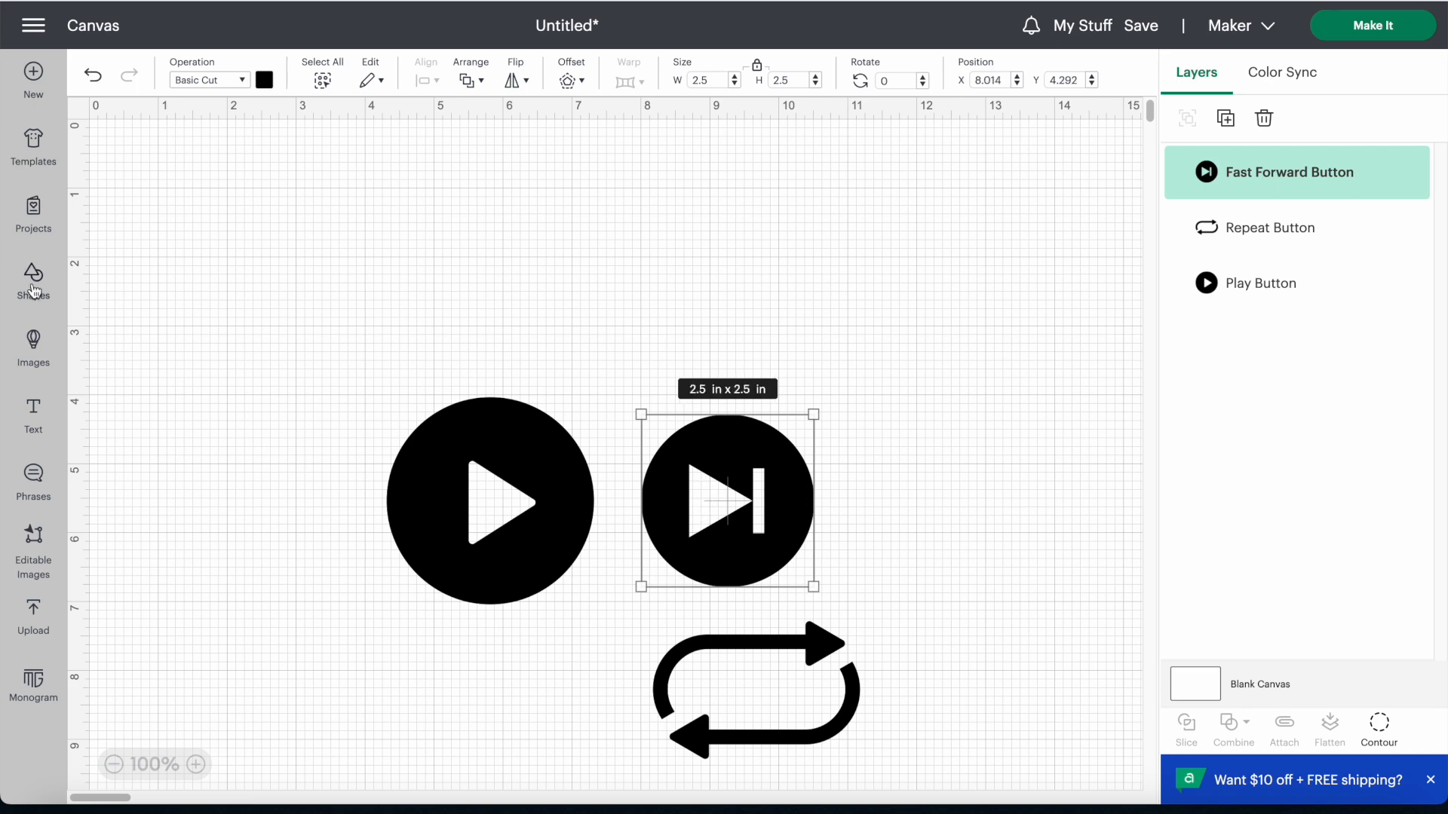
Step: Search the image library for "REVERSE BUTTON" and look through the results for player button images
click(33, 343)
double_click(468, 142)
text(REVERSE BUTTON)
key(Return)
scroll(833, 554, down, 10)
scroll(858, 596, down, 15)
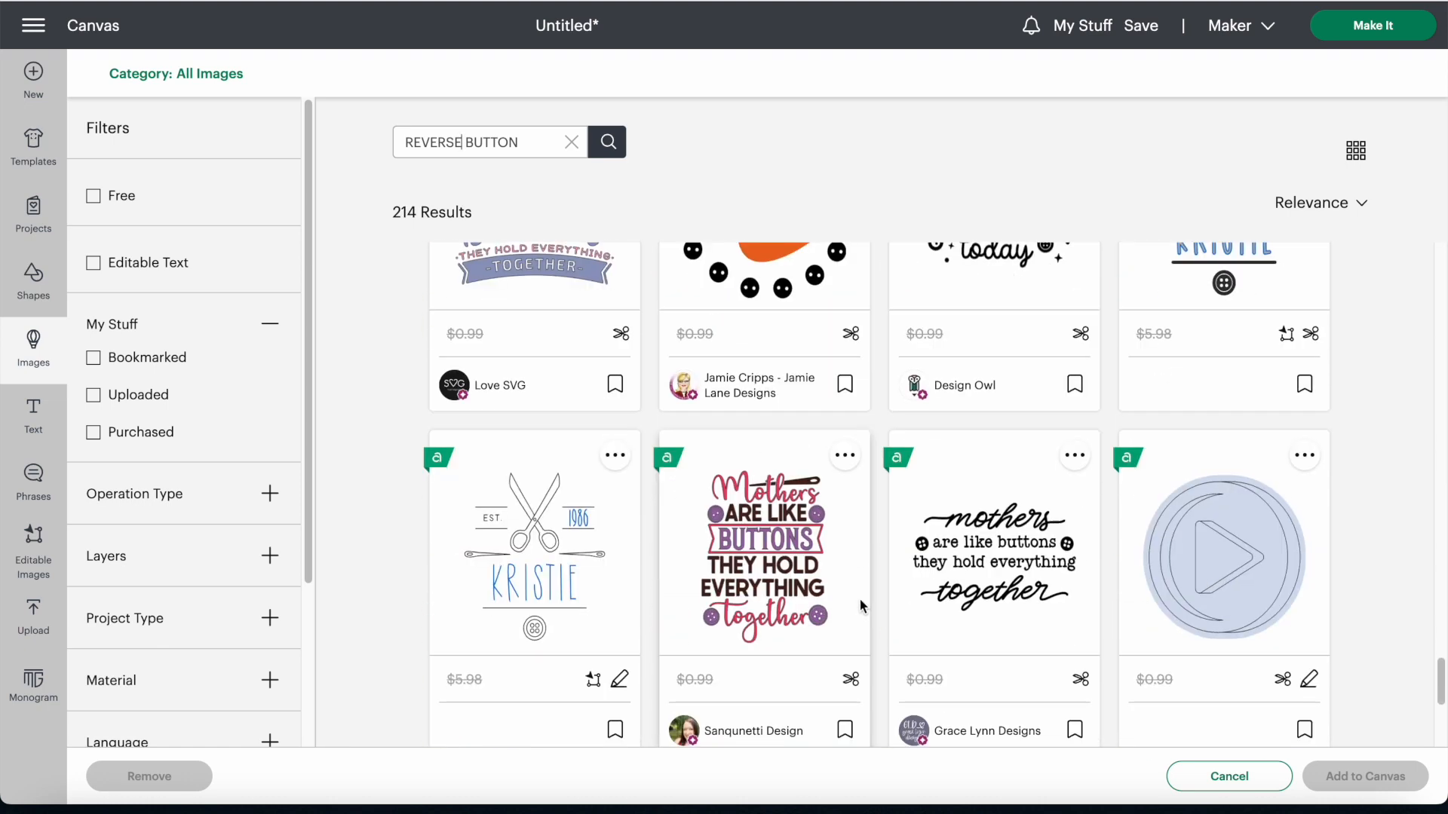
scroll(871, 629, up, 10)
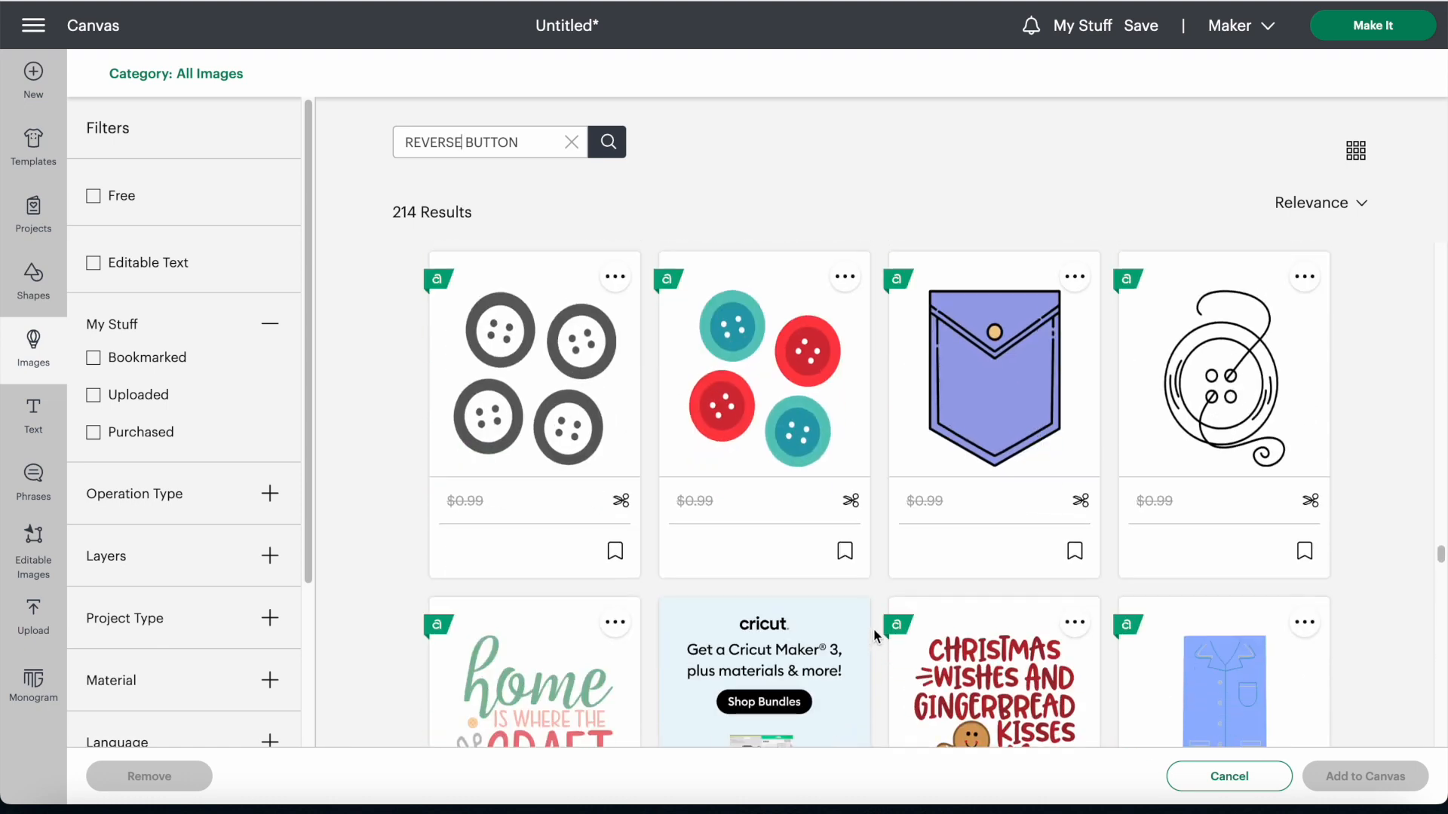
Step: Select the Next, Previous, Play and Rewind Button images and add them to the canvas
click(813, 464)
click(1222, 407)
click(980, 430)
scroll(1011, 462, down, 5)
scroll(1050, 513, up, 3)
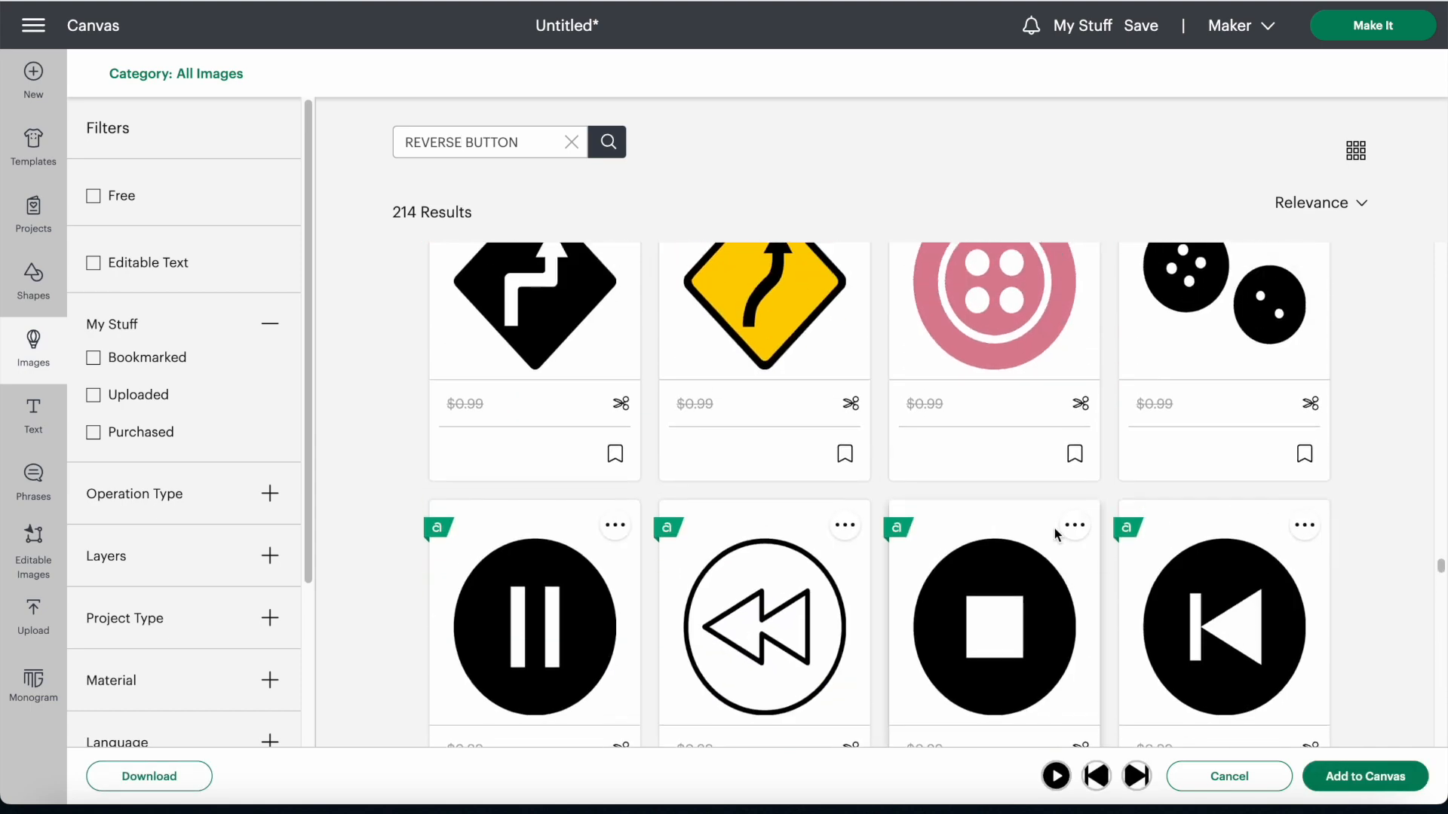
click(1315, 680)
click(1361, 777)
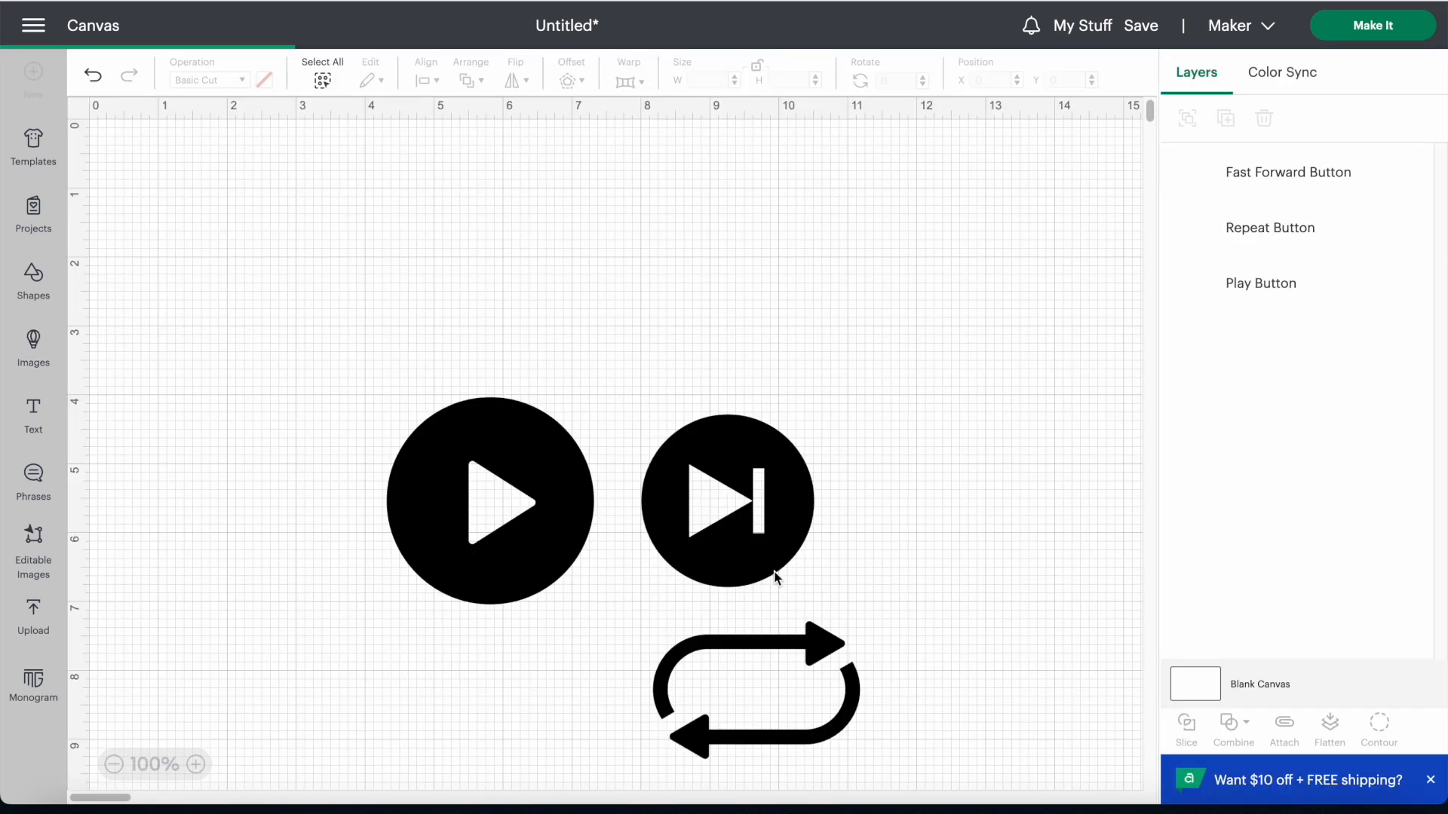
Step: Place the circular rewind button to the left of the large play button
scroll(513, 572, down, 1)
click(514, 575)
drag(277, 319, 223, 489)
Step: Delete the Previous, Next and duplicate Play Button images, and move the repeat button below the rewind button
drag(248, 205, 876, 214)
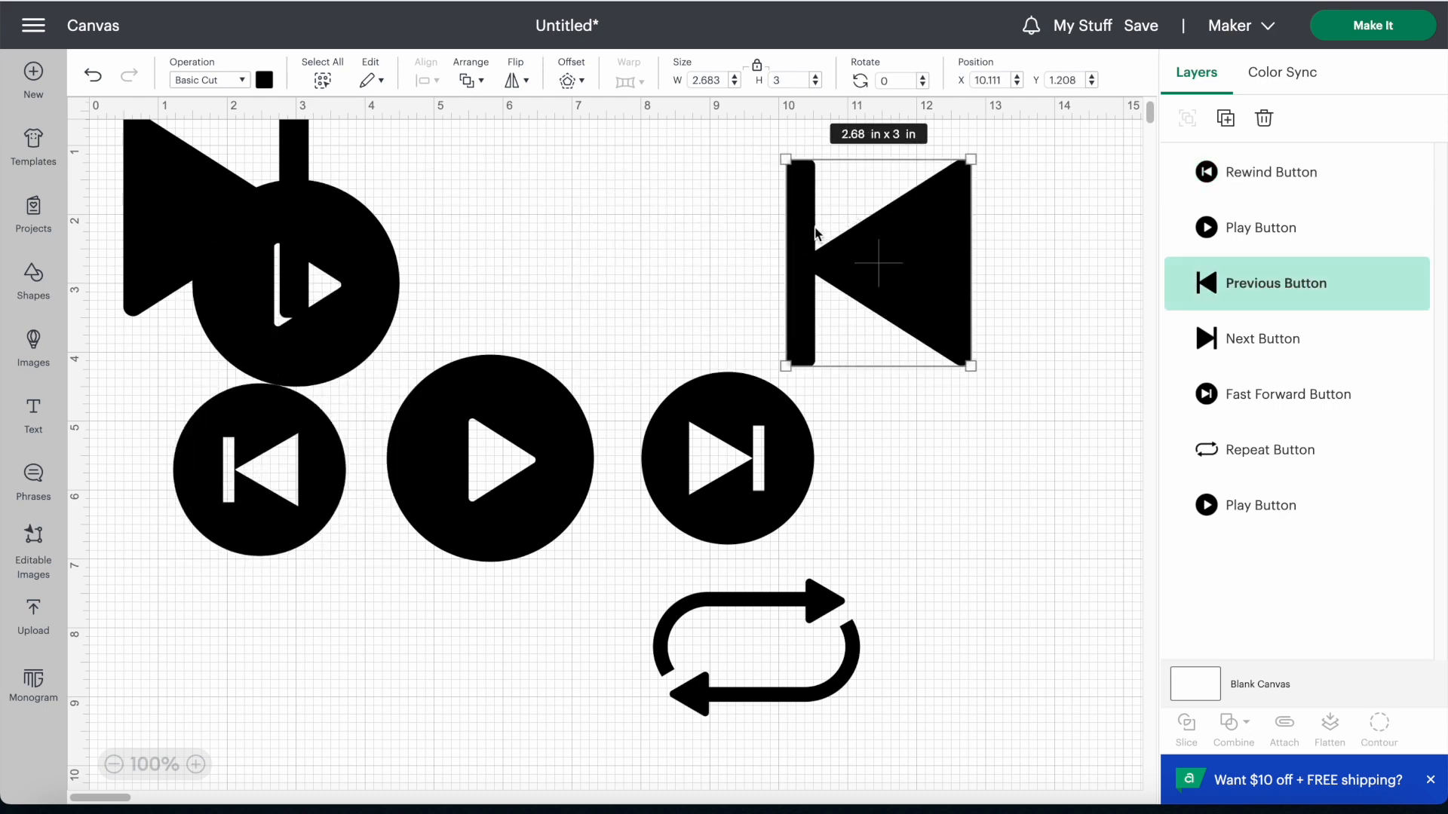
key(Delete)
click(355, 219)
key(Delete)
click(215, 227)
key(Delete)
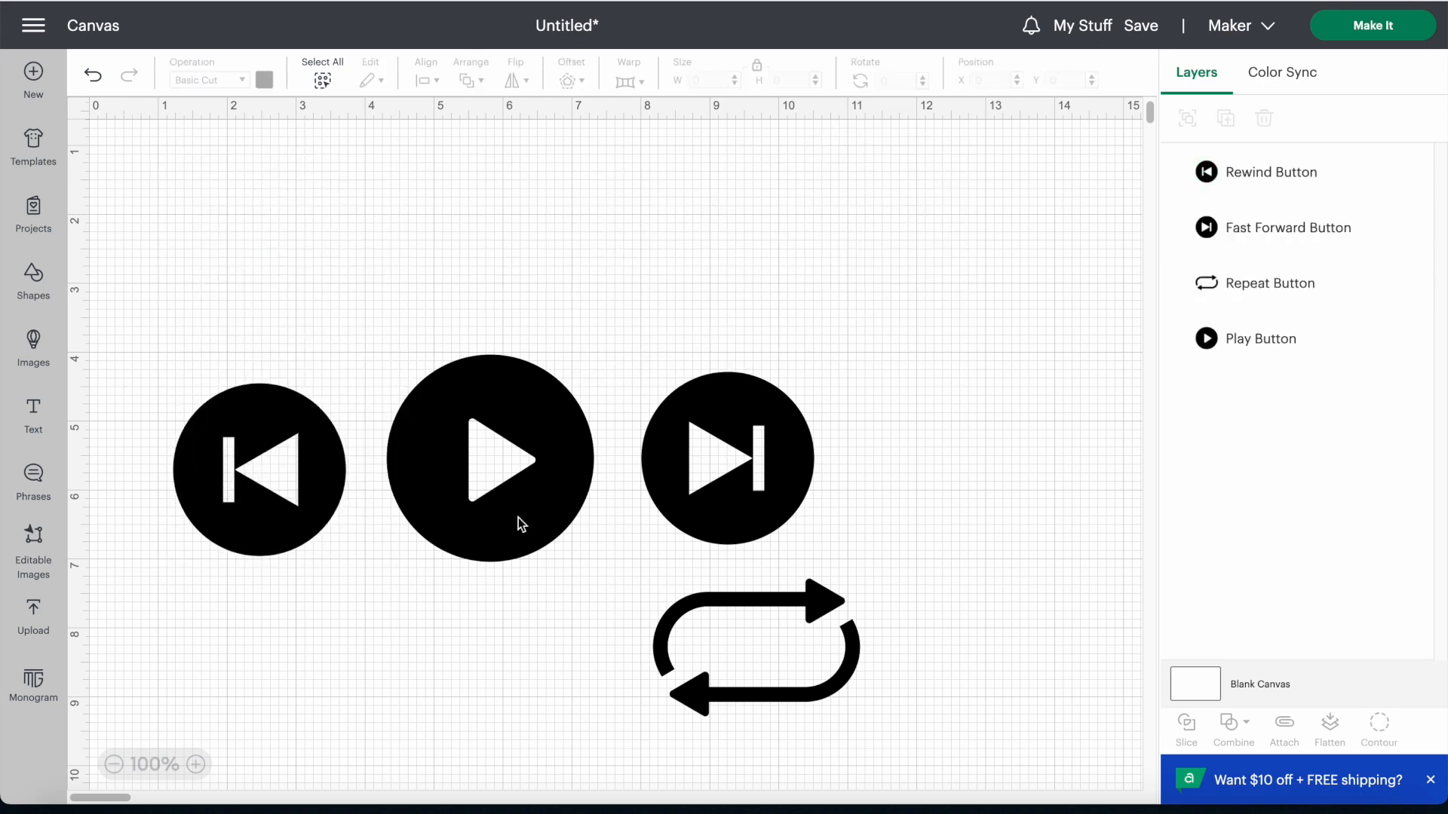
drag(760, 668, 206, 694)
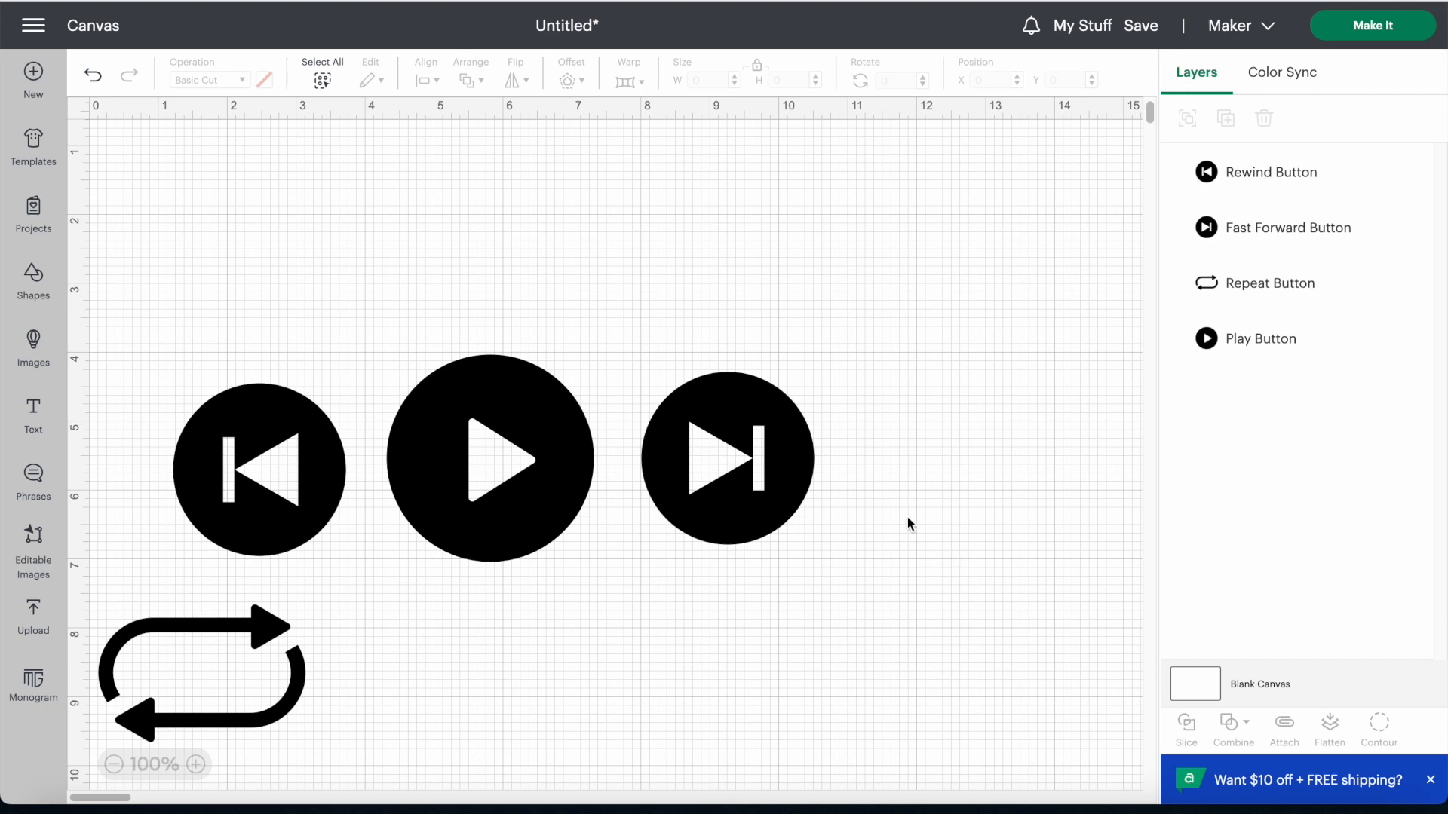
click(27, 341)
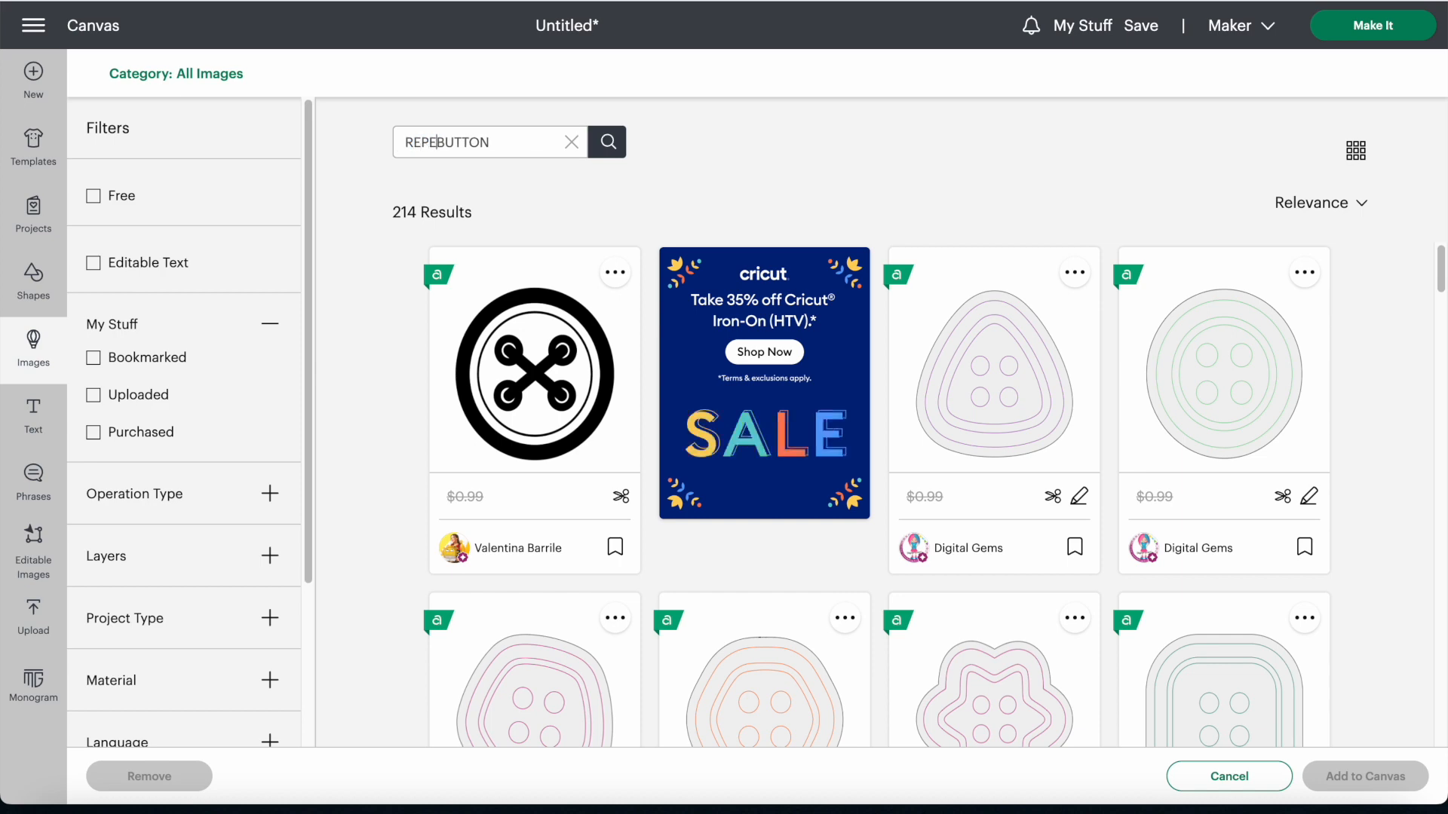
key(Return)
click(1365, 776)
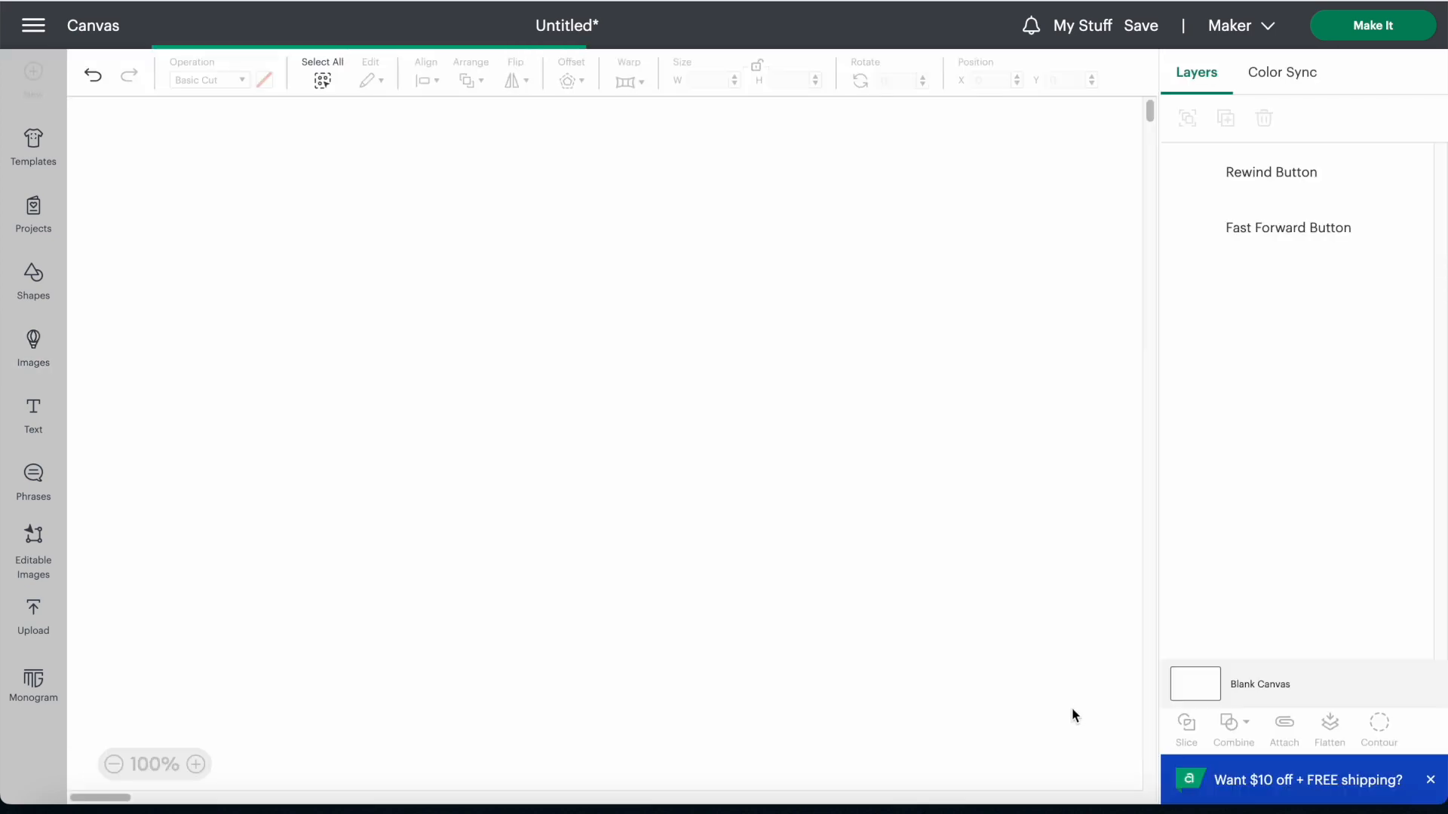
key(Delete)
scroll(519, 682, down, 7)
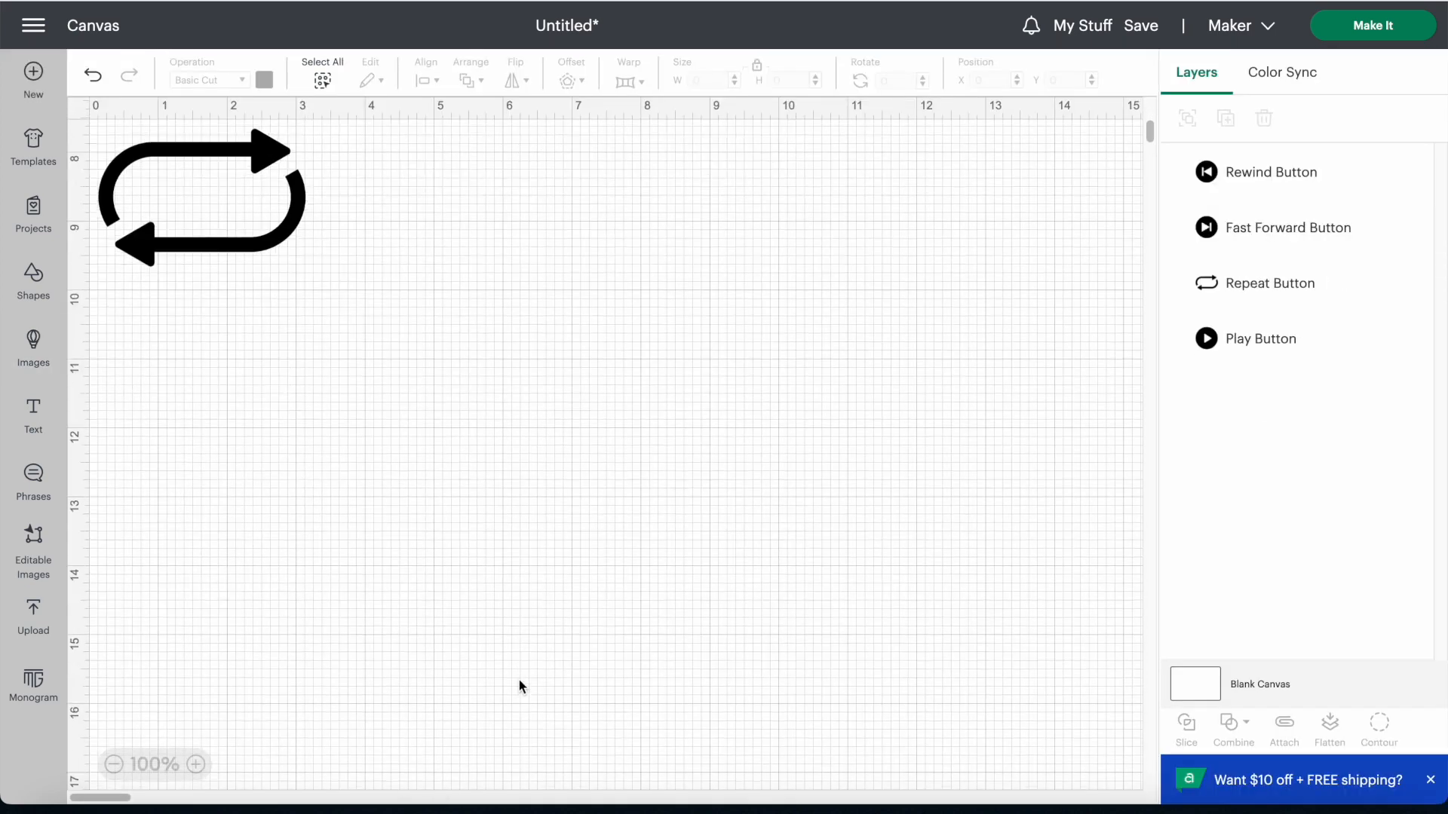
scroll(513, 682, up, 7)
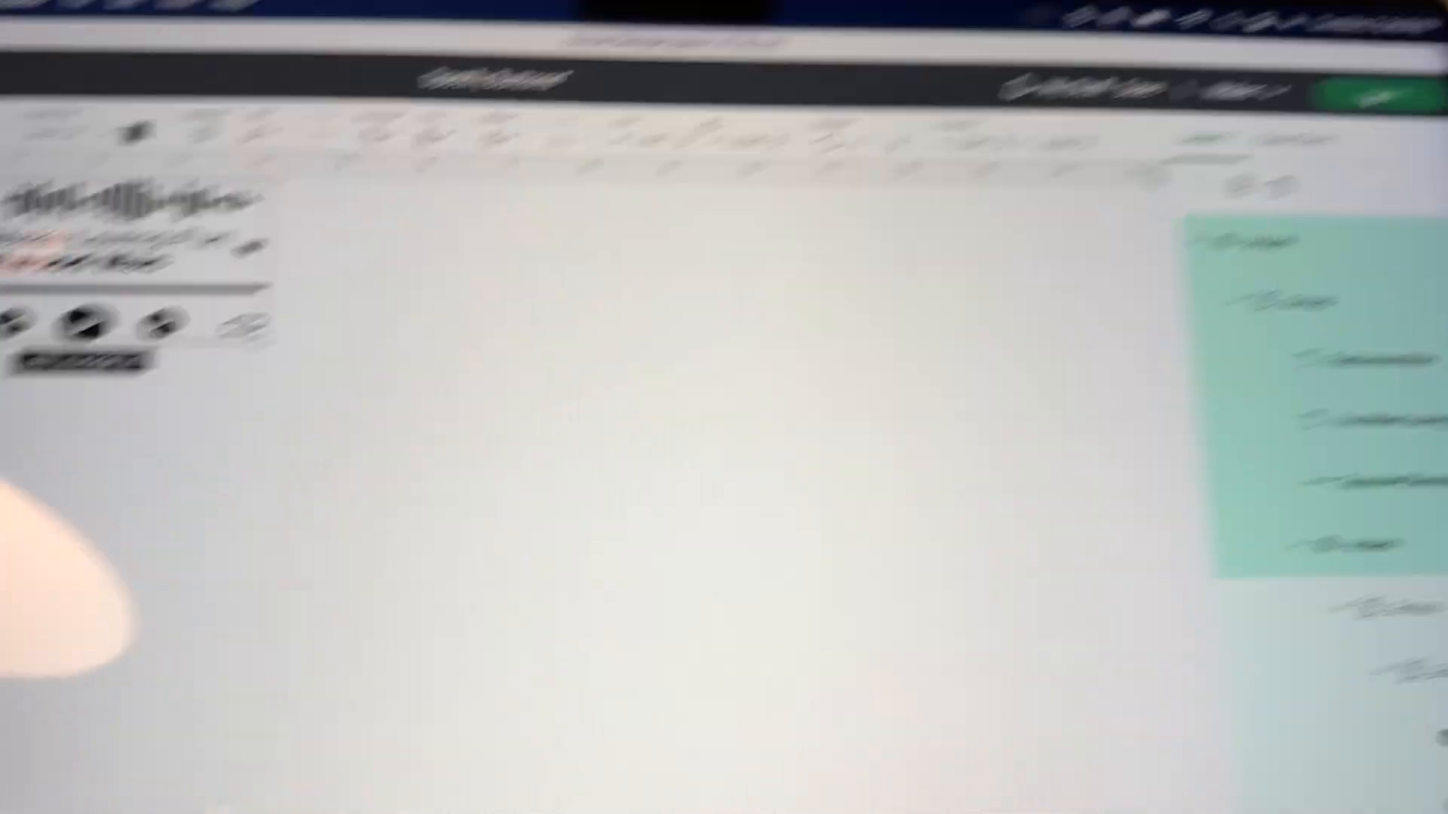
Step: Start making the attached Spotify design, continue past the mat preview and set the base material to Premium Vinyl
click(1378, 96)
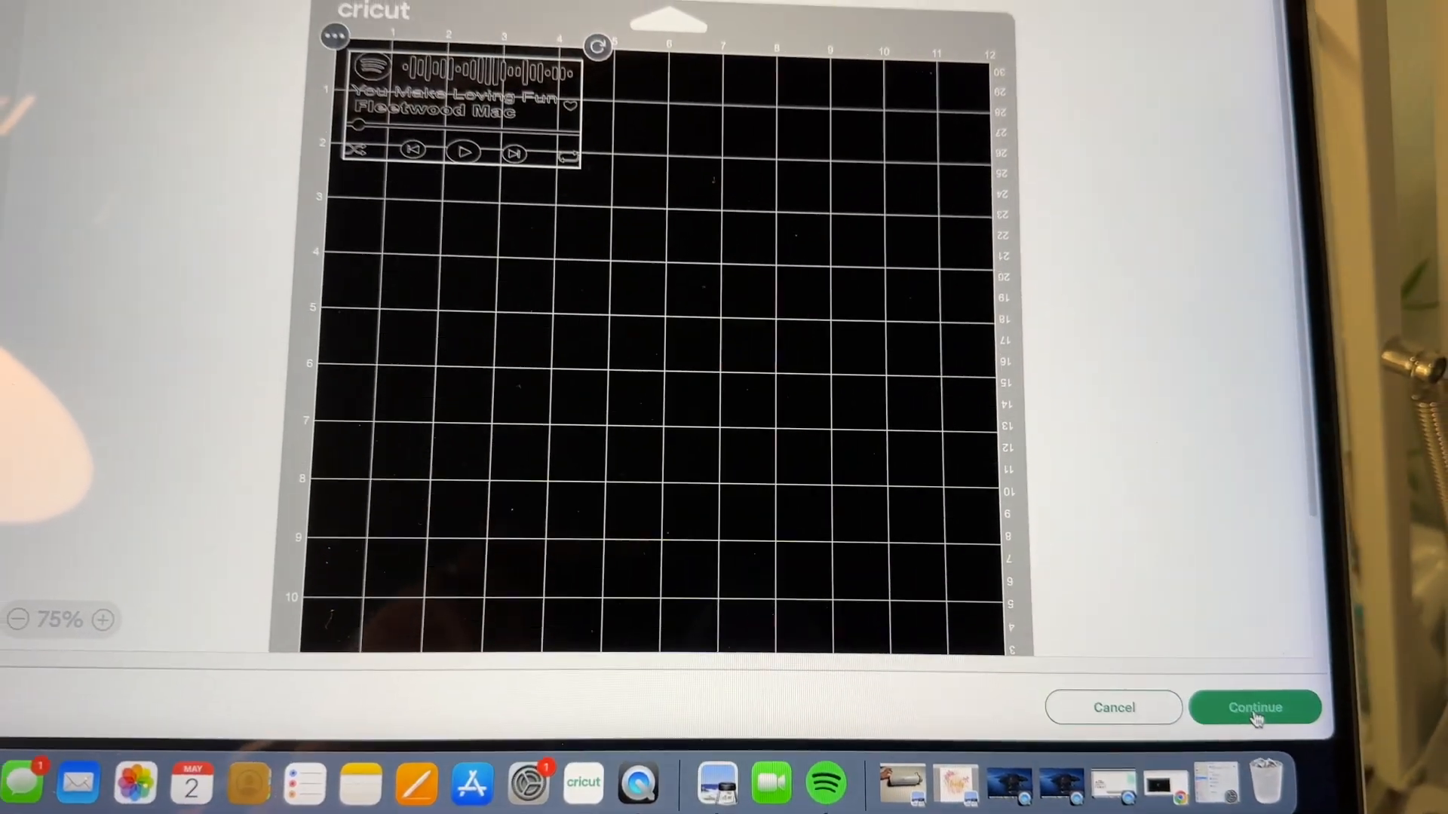
click(1259, 681)
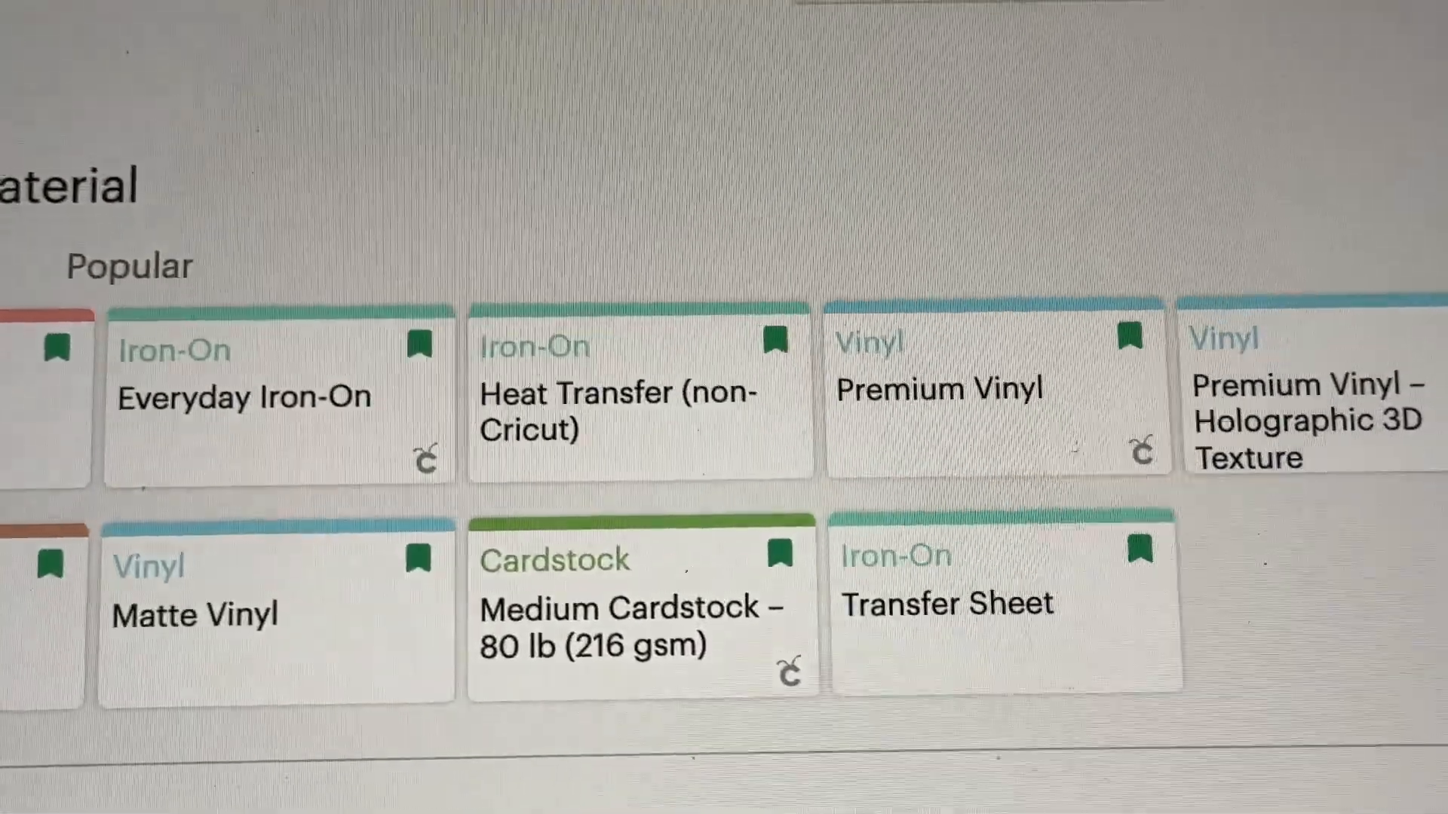
click(969, 378)
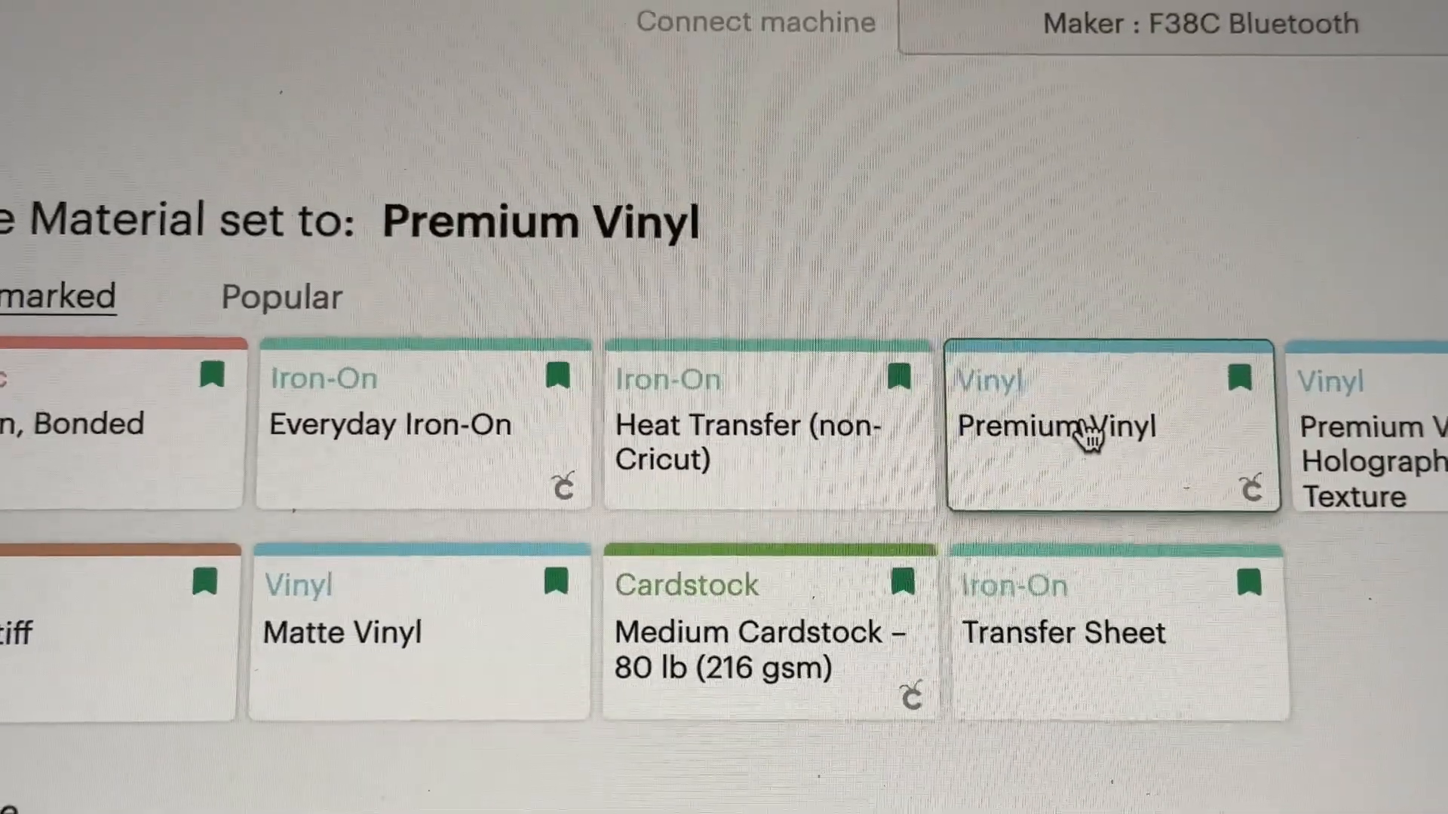